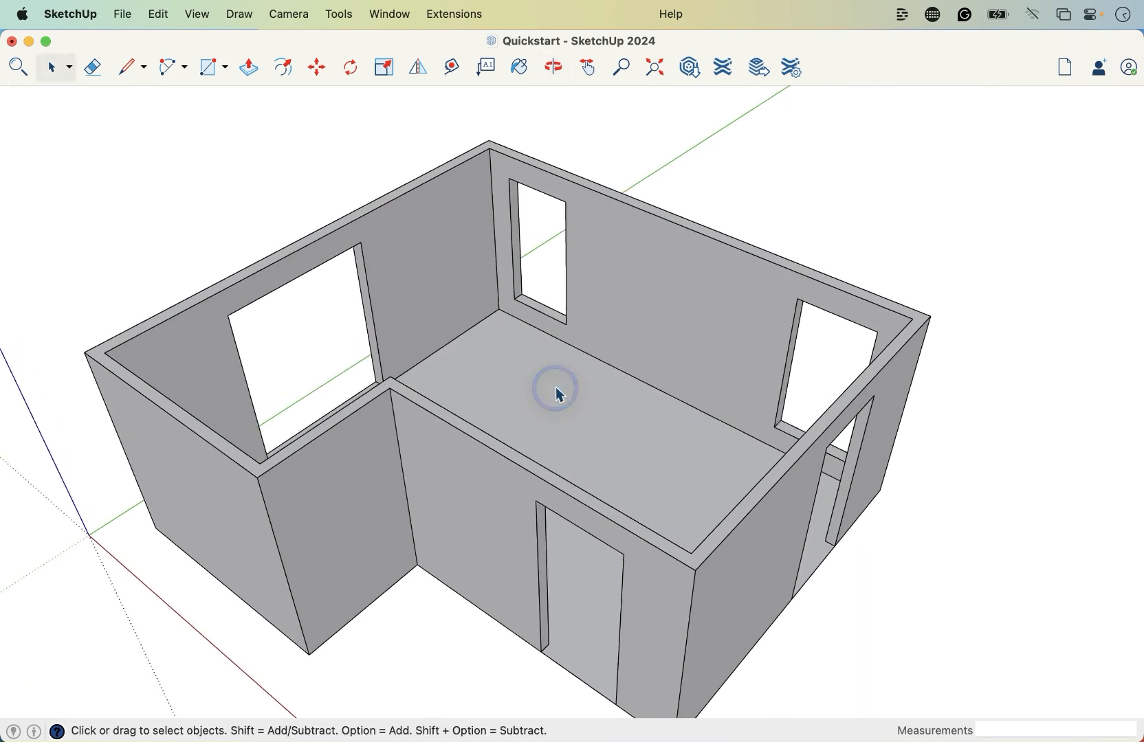
pyautogui.scroll(2, 556, 387)
pyautogui.moveTo(556, 387); pyautogui.dragTo(618, 397, button='middle')
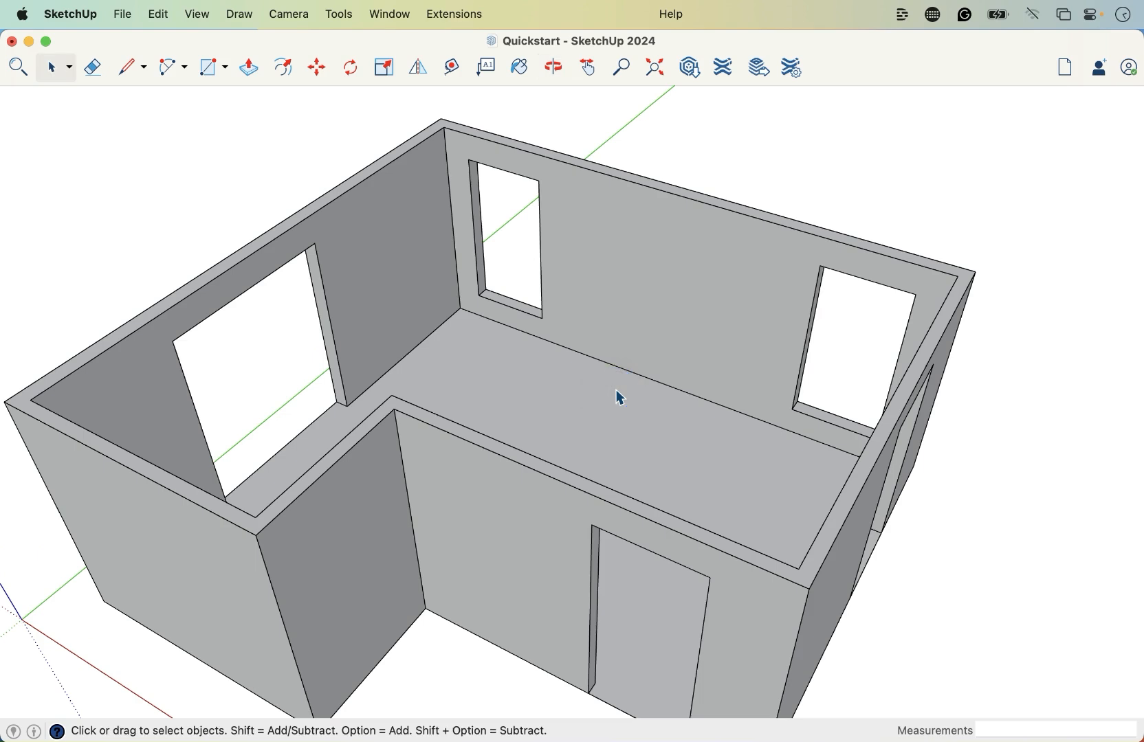
pyautogui.press('l')
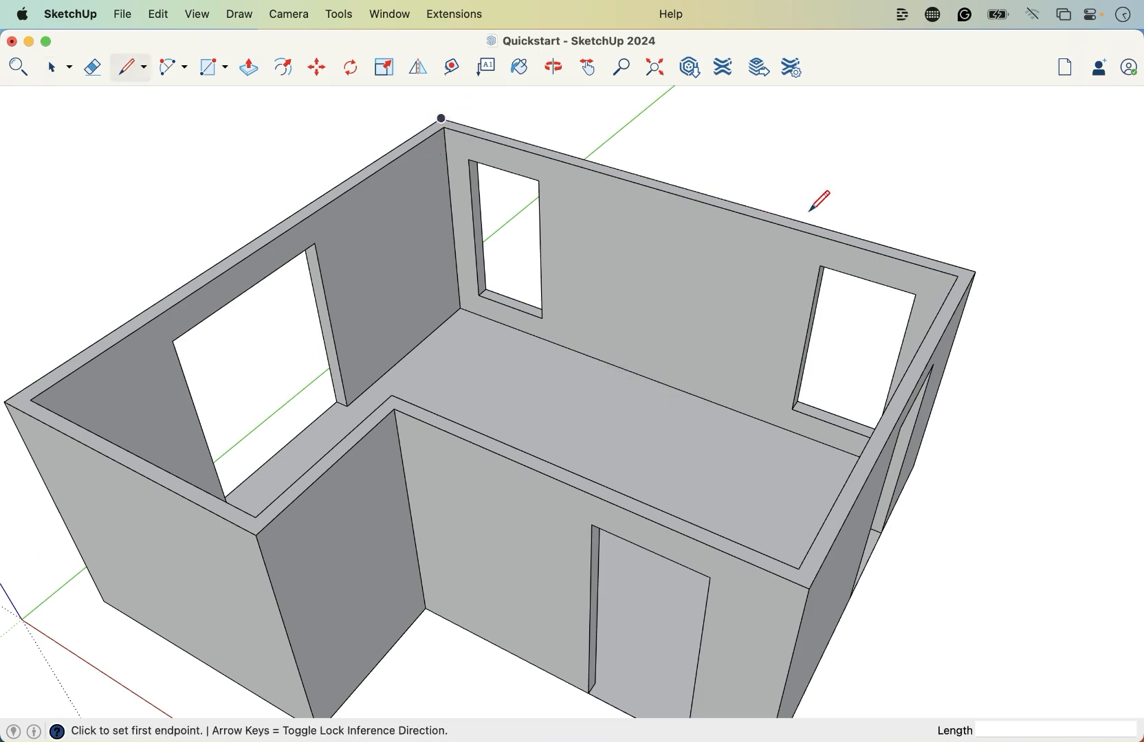
pyautogui.scroll(-2, 975, 271)
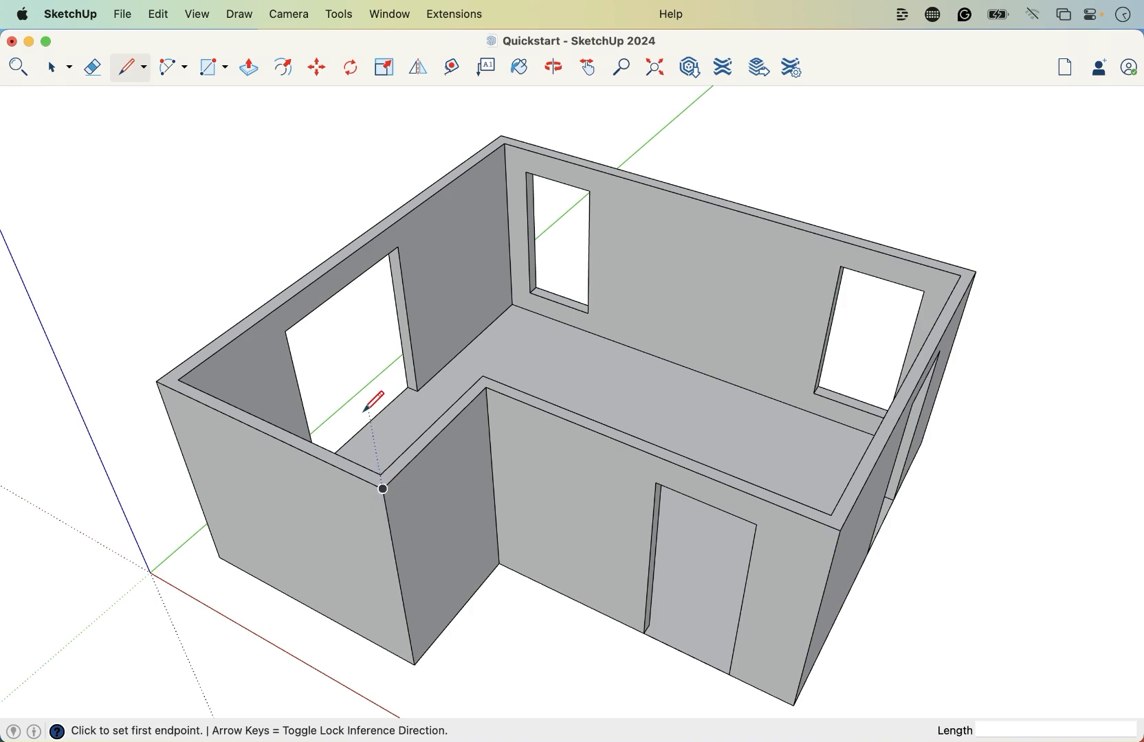
pyautogui.press('space')
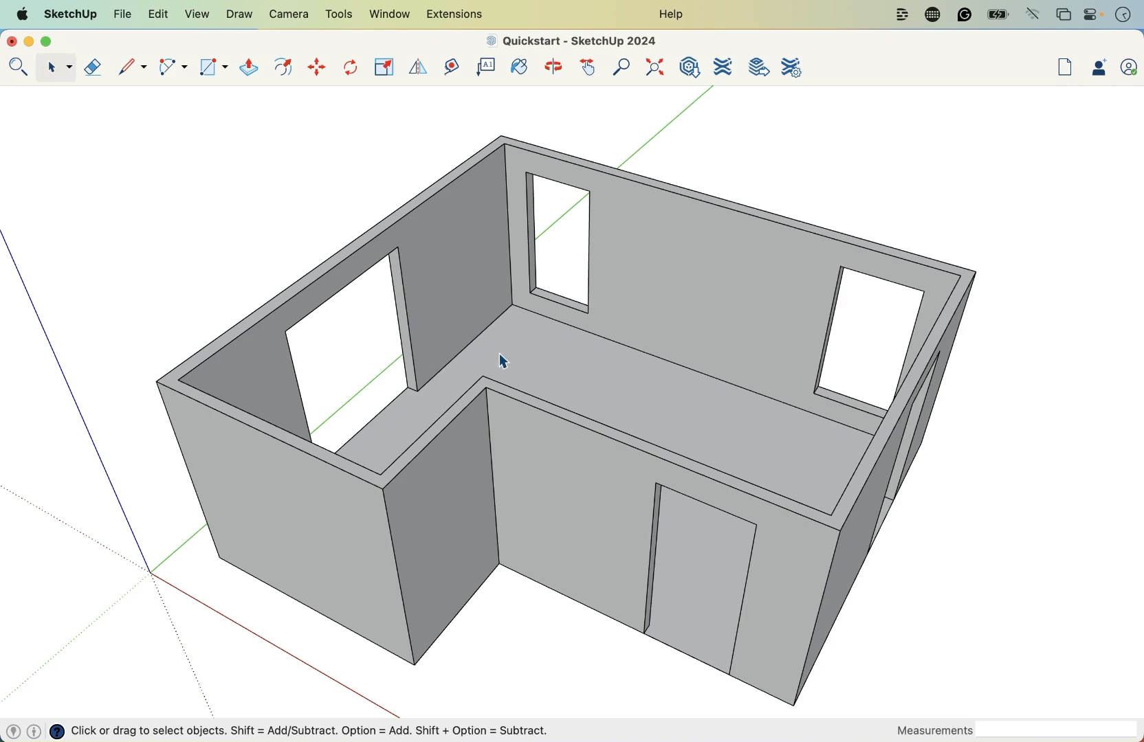
pyautogui.press('l')
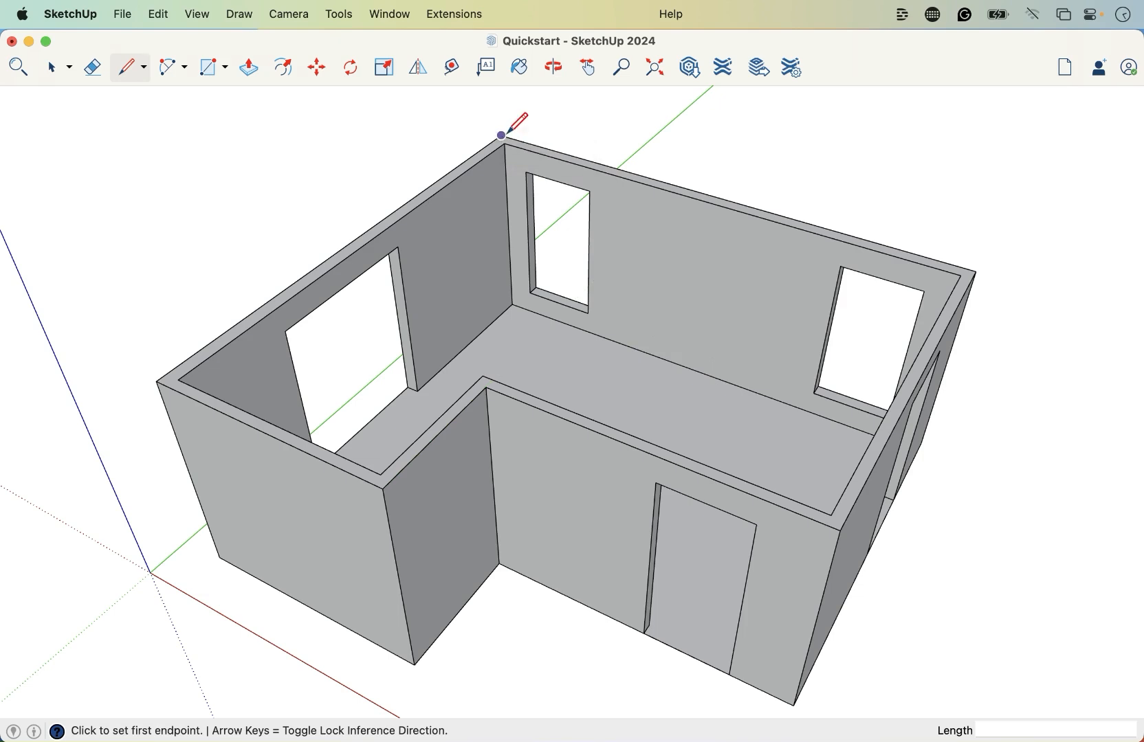
pyautogui.press('space')
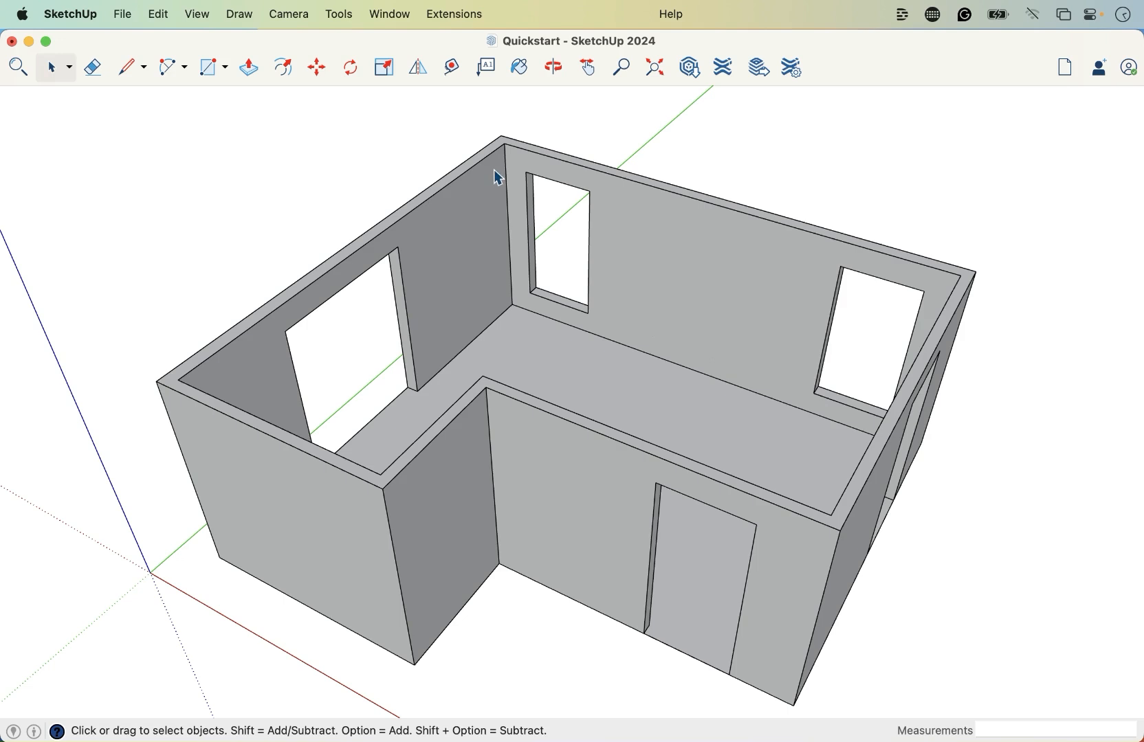
pyautogui.doubleClick(498, 178)
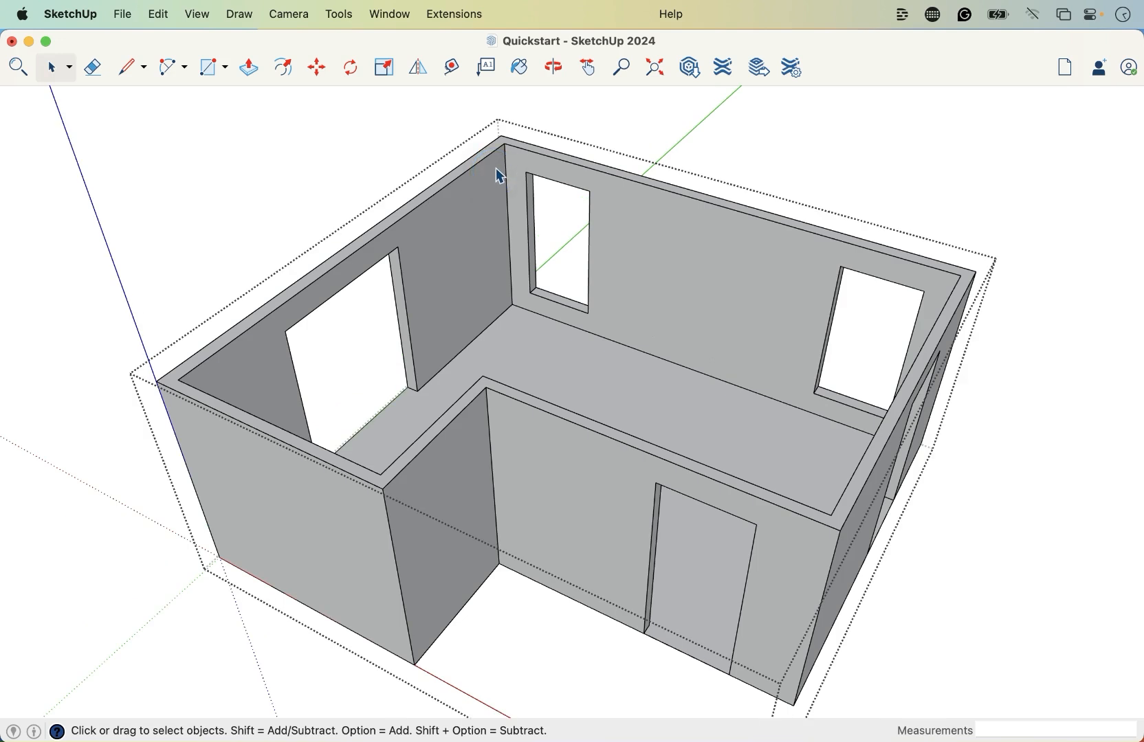
pyautogui.press('l')
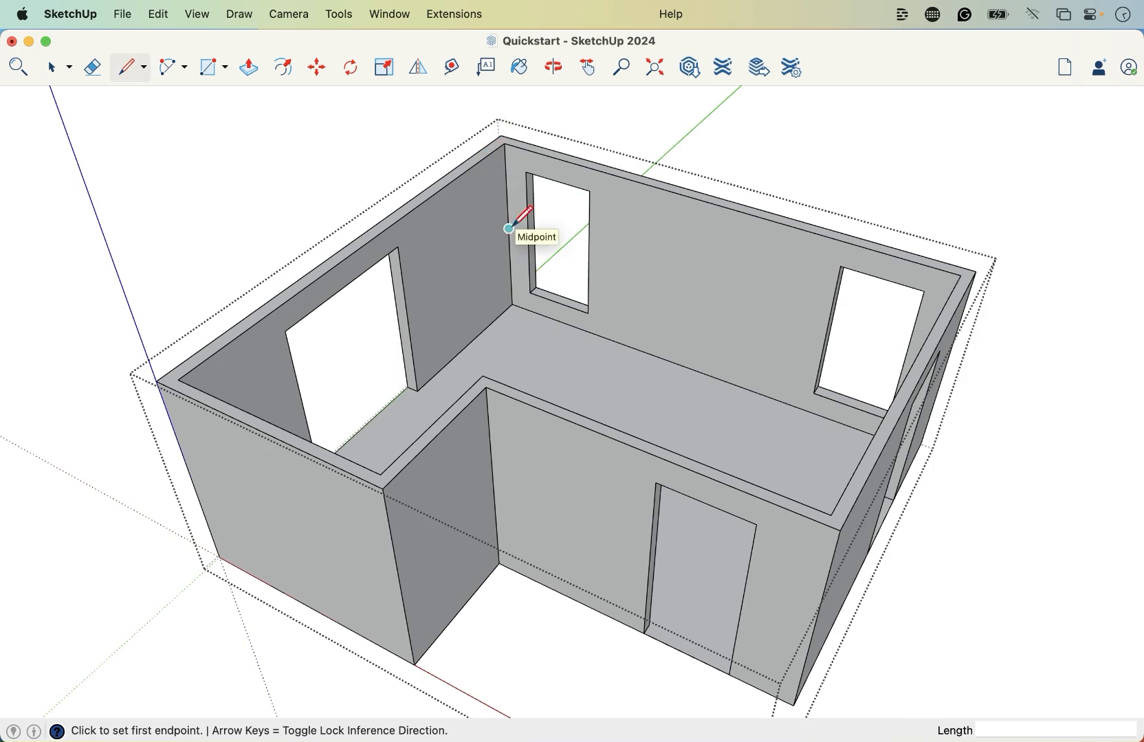
pyautogui.scroll(5, 527, 171)
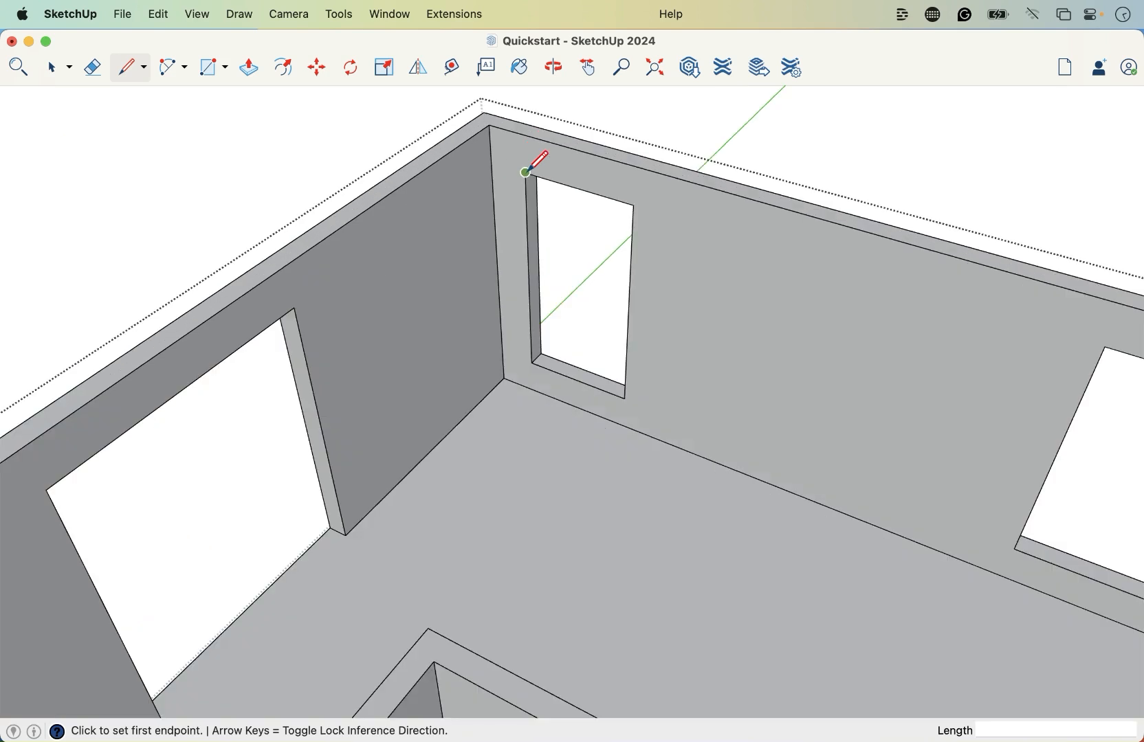
pyautogui.scroll(-5, 544, 251)
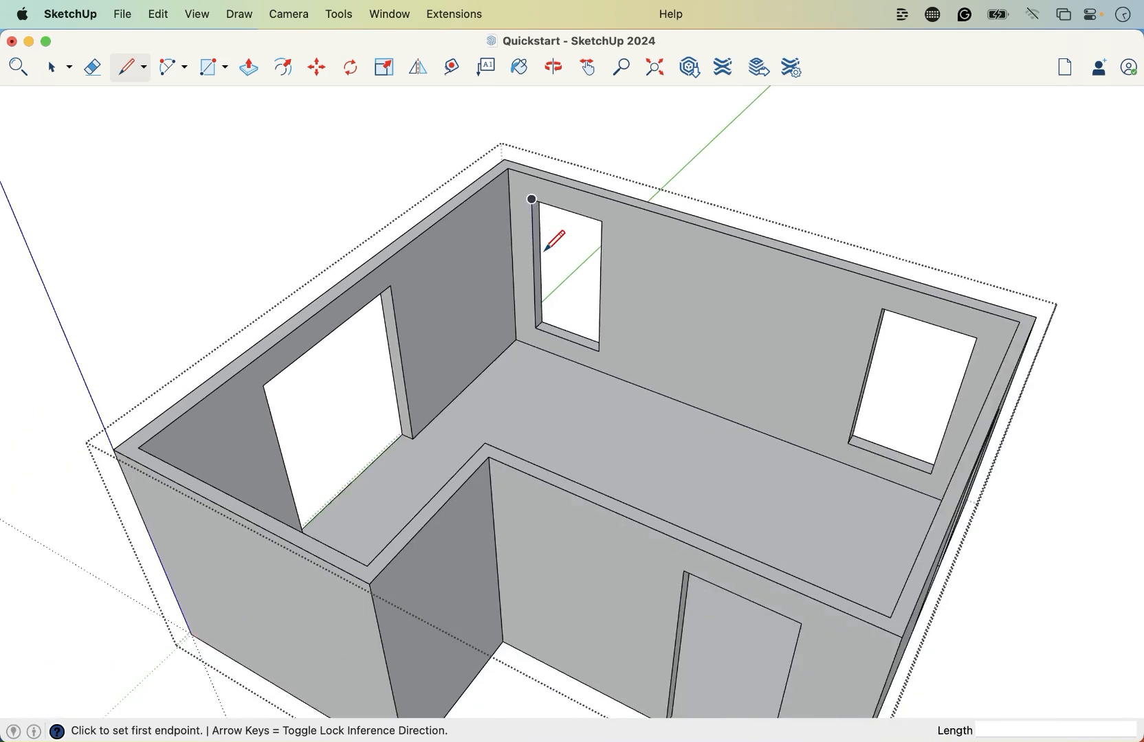
pyautogui.press('space')
pyautogui.click(409, 192)
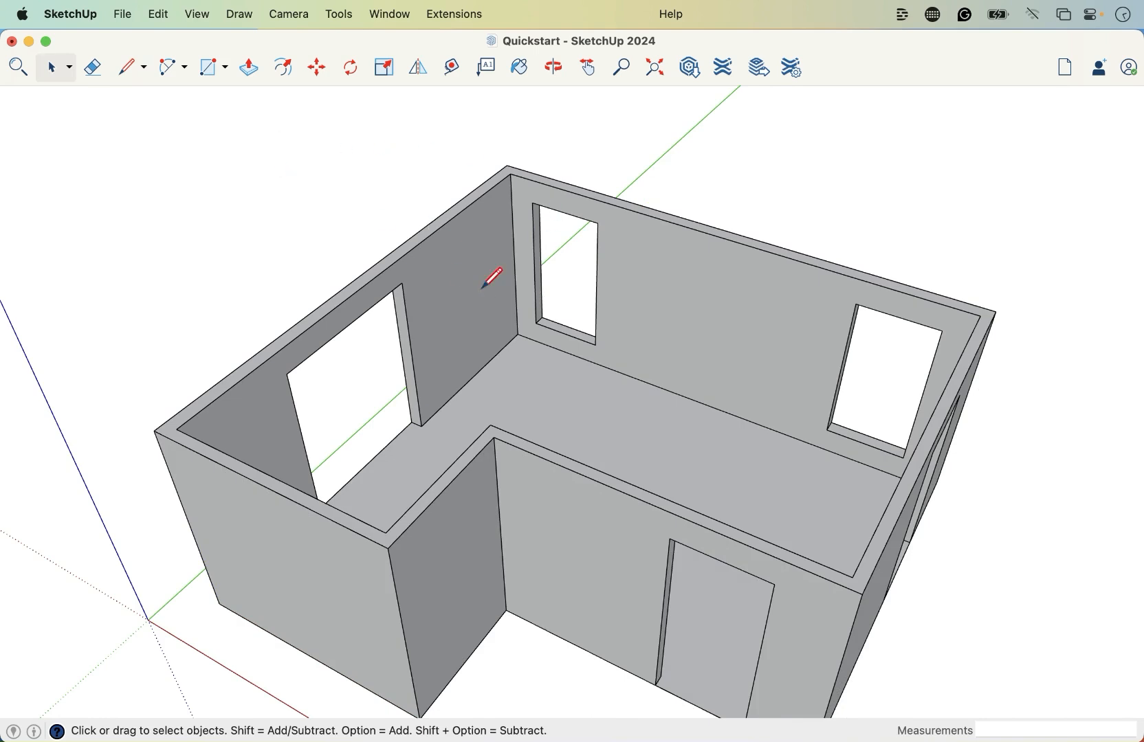
# - Trace the outer top corners of the walls with the Line tool to close an L-shaped roof face over the room
pyautogui.press('l')
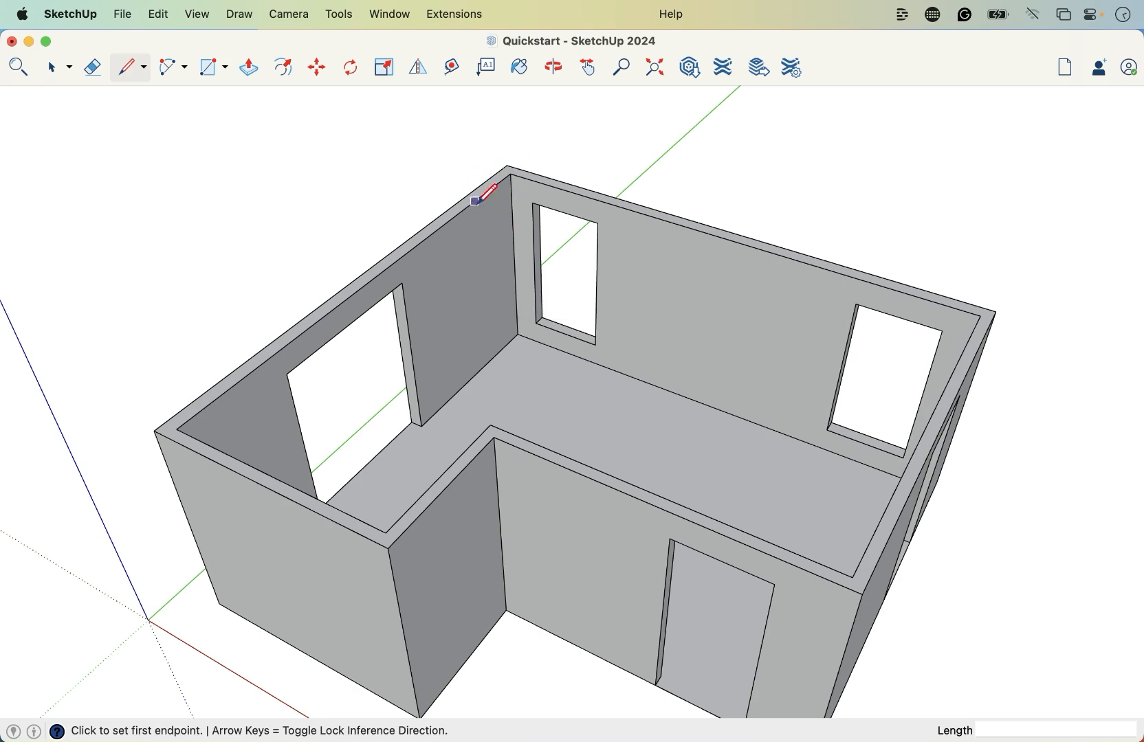
pyautogui.scroll(-2, 497, 184)
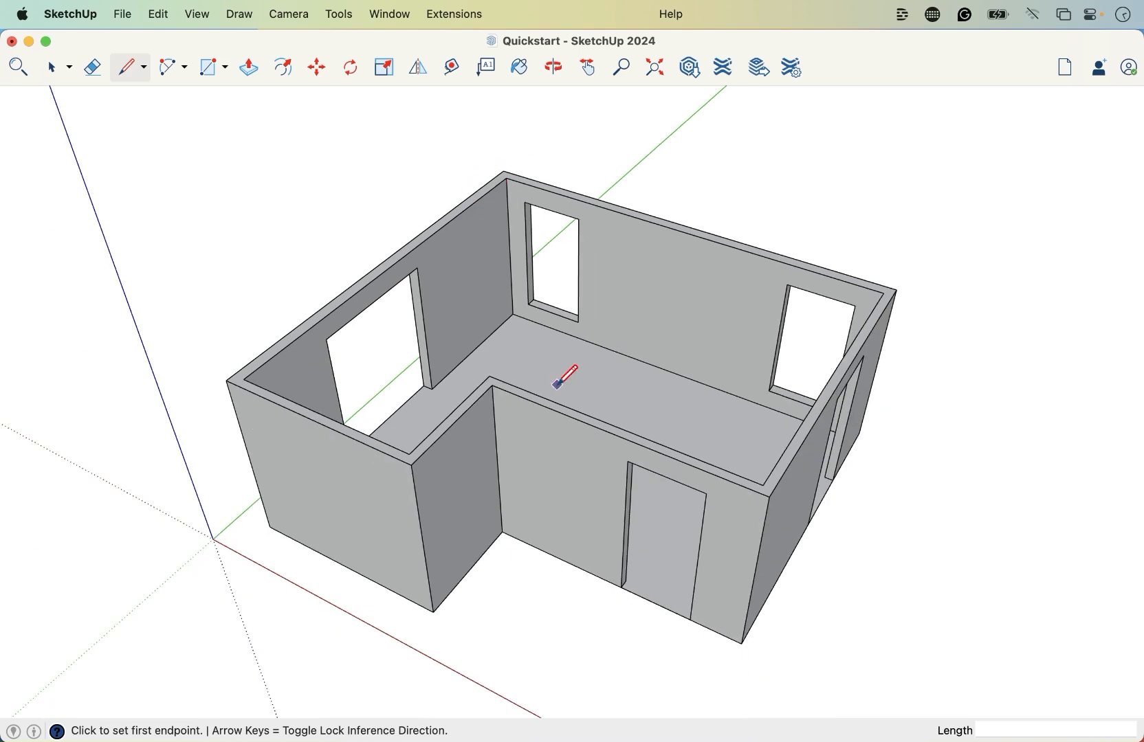
pyautogui.scroll(2, 537, 313)
pyautogui.moveTo(567, 400)
pyautogui.mouseDown(button='middle')
pyautogui.moveTo(533, 350)
pyautogui.moveTo(538, 362)
pyautogui.mouseUp(button='middle')
pyautogui.scroll(2, 523, 404)
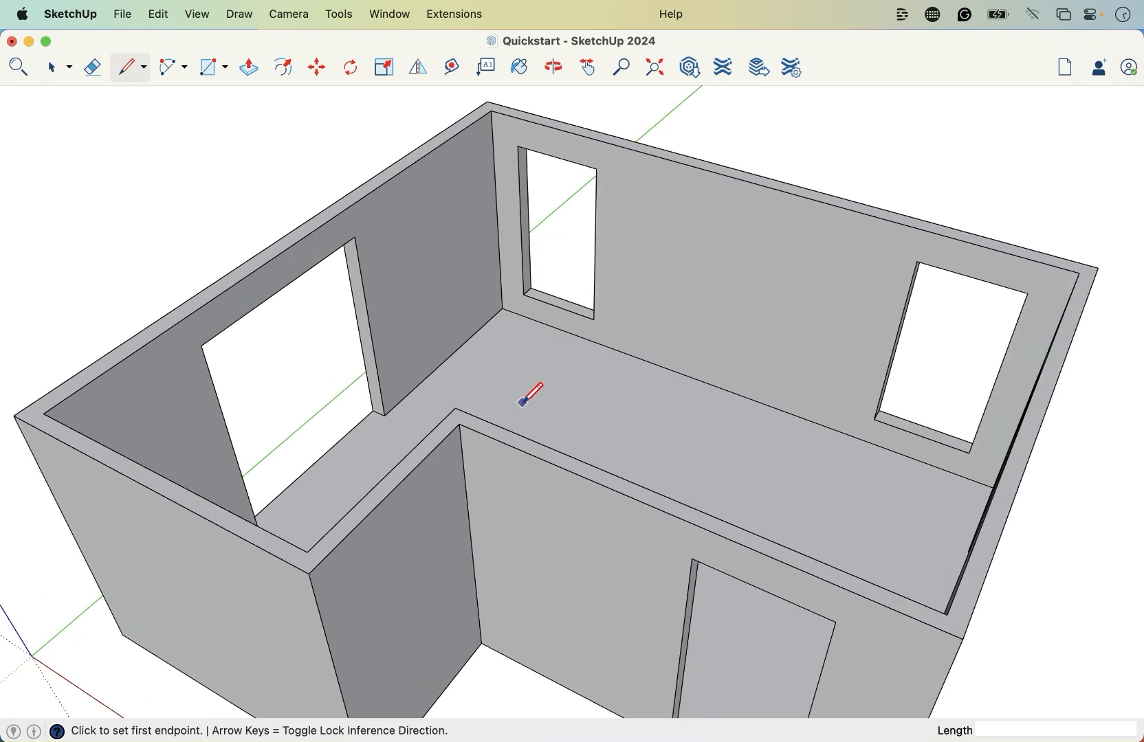
pyautogui.scroll(-2, 520, 405)
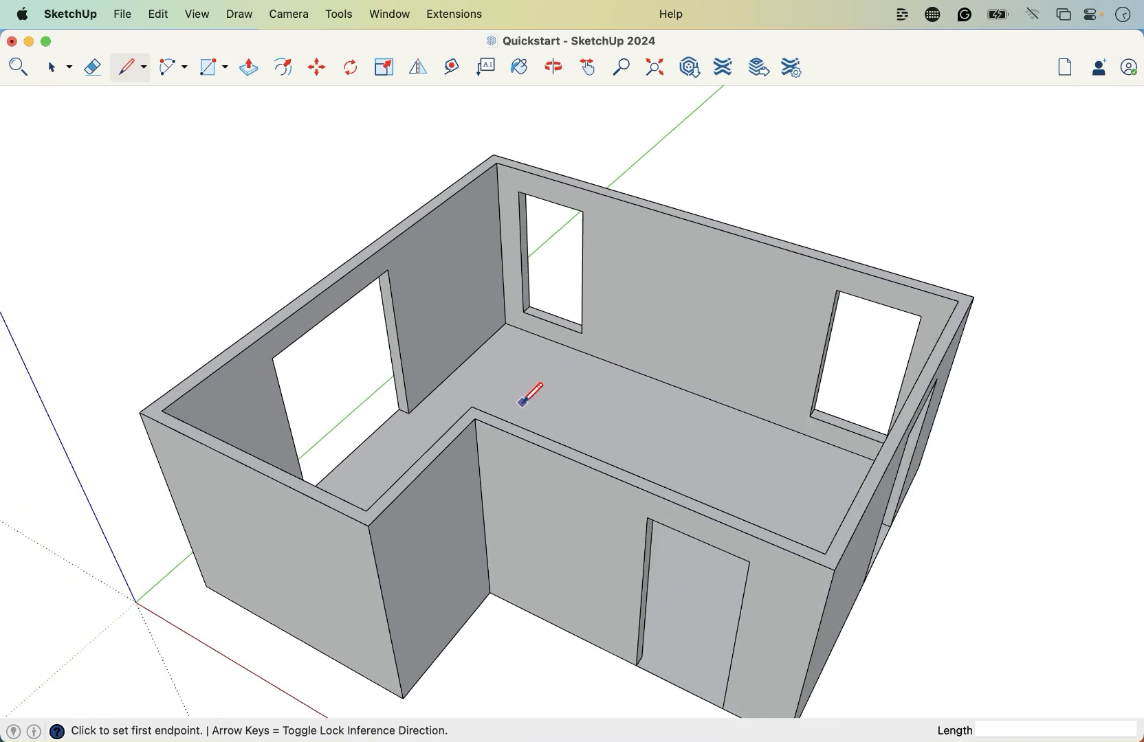
pyautogui.click(493, 155)
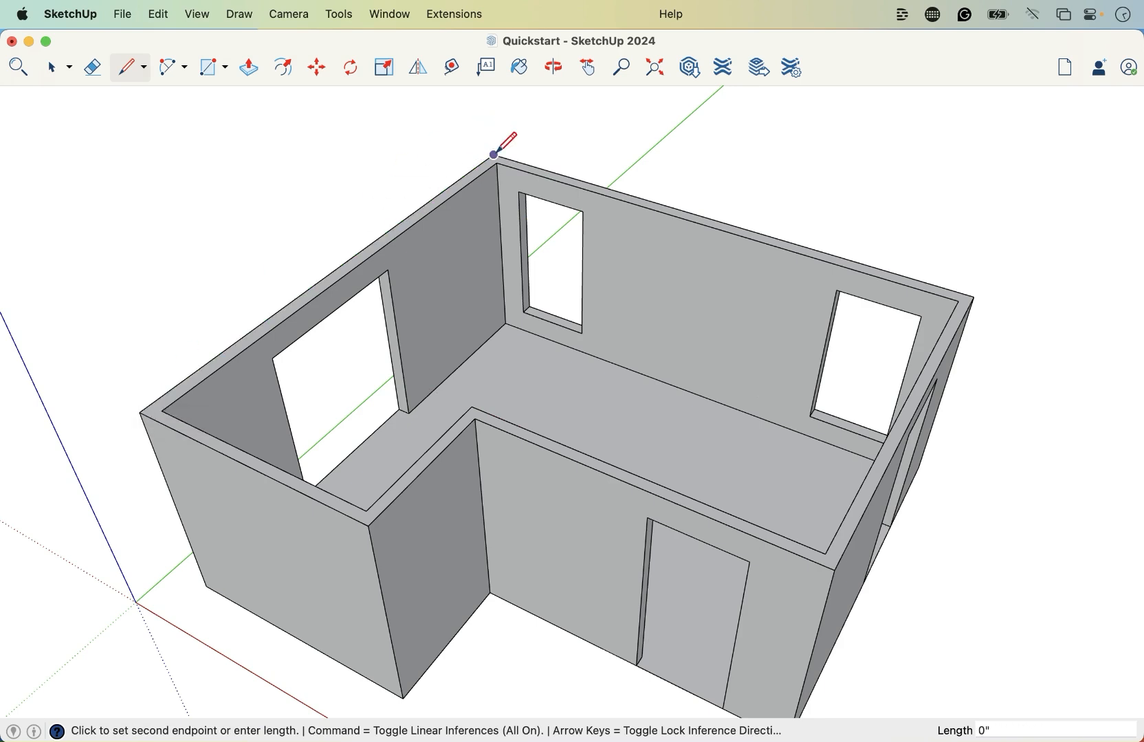
pyautogui.click(140, 413)
pyautogui.click(370, 525)
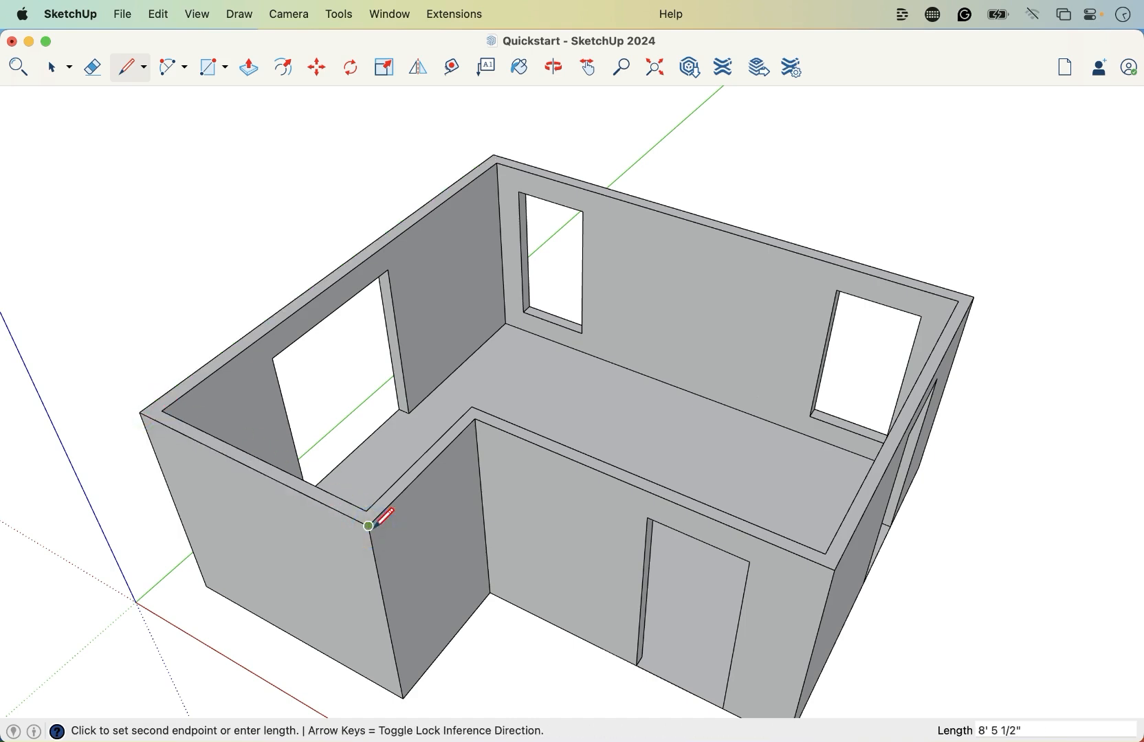
pyautogui.click(475, 418)
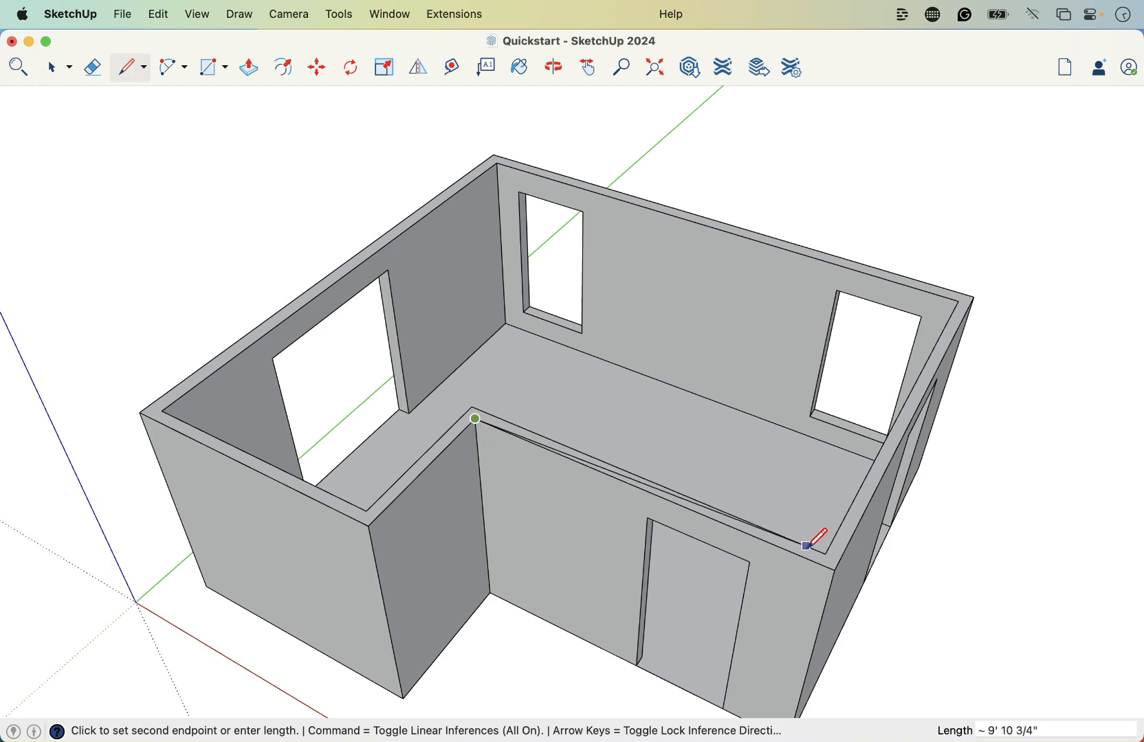
pyautogui.click(834, 570)
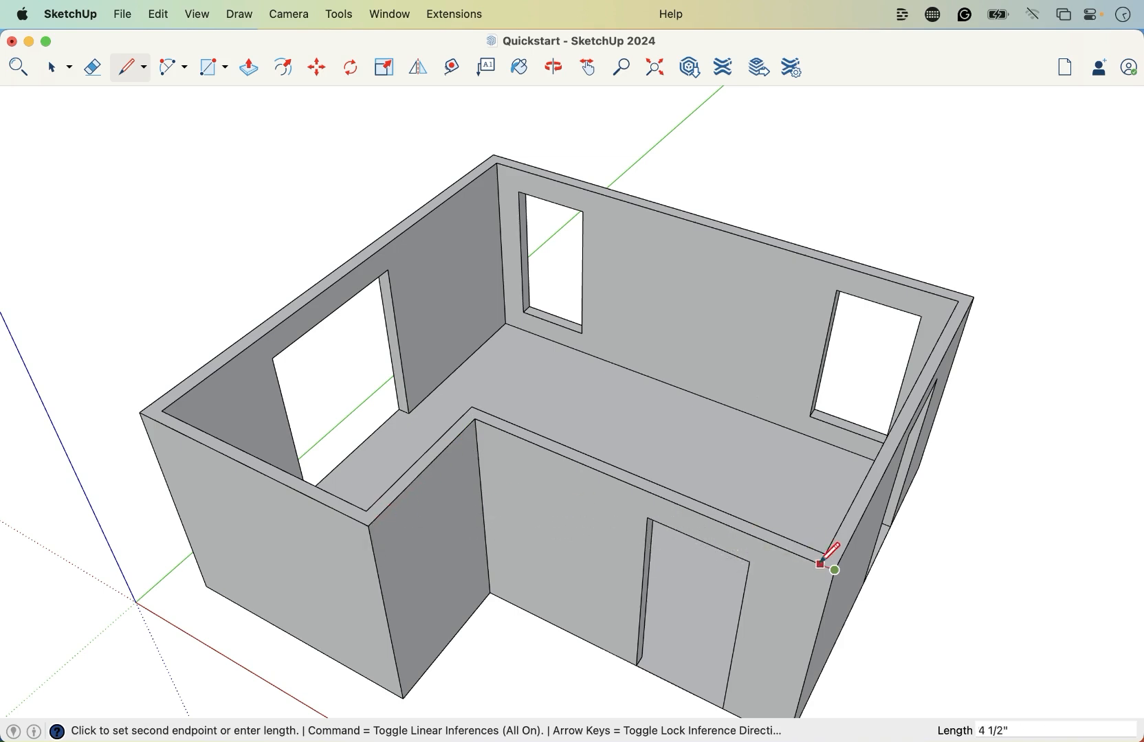
pyautogui.click(974, 296)
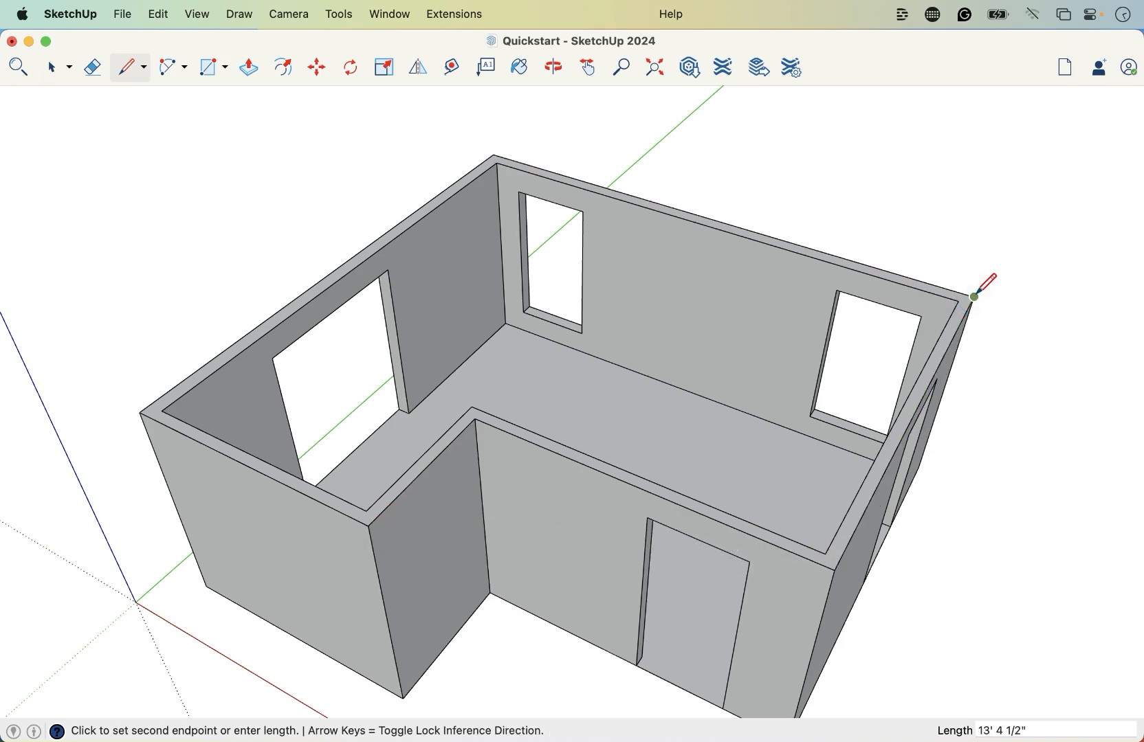
pyautogui.click(495, 156)
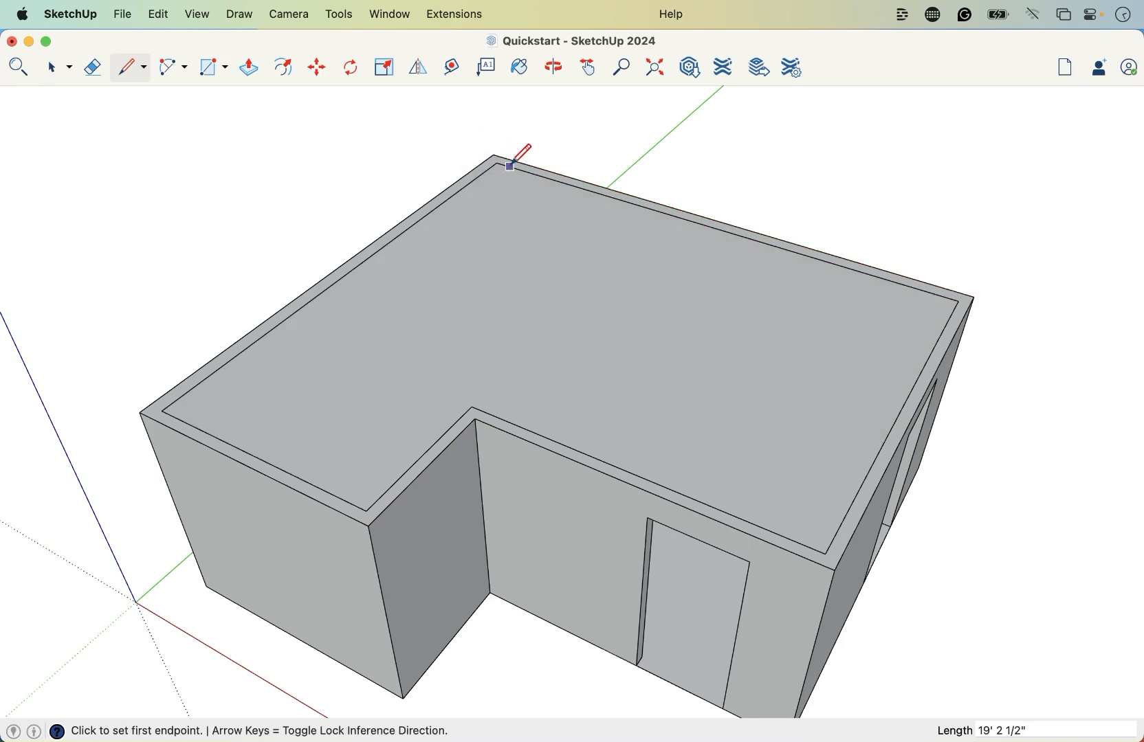
pyautogui.press('space')
pyautogui.click(533, 209)
pyautogui.doubleClick(507, 294)
pyautogui.press('m')
pyautogui.click(607, 409)
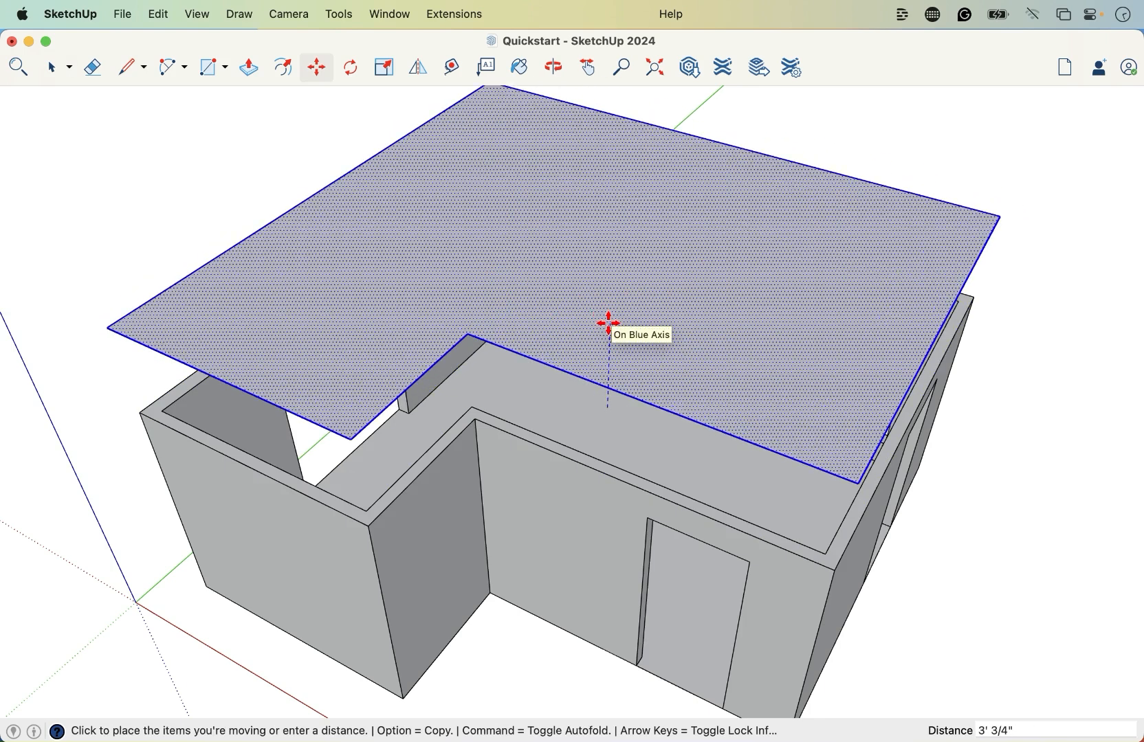
pyautogui.press('space')
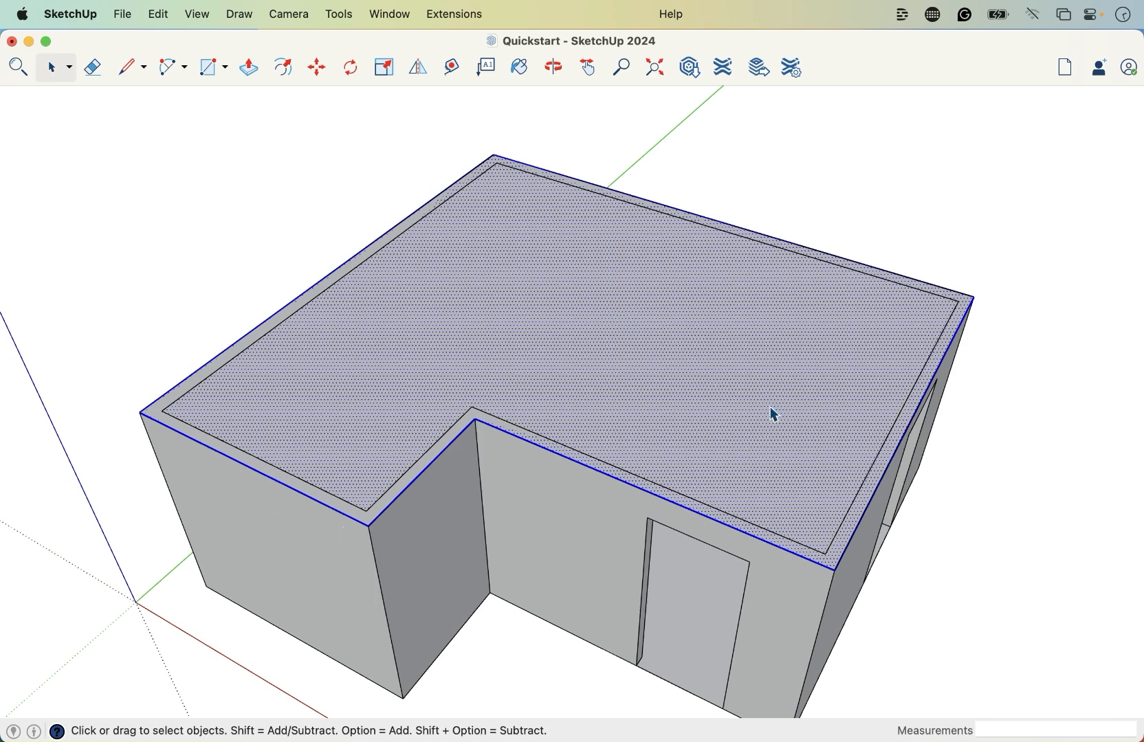
pyautogui.scroll(-2, 770, 407)
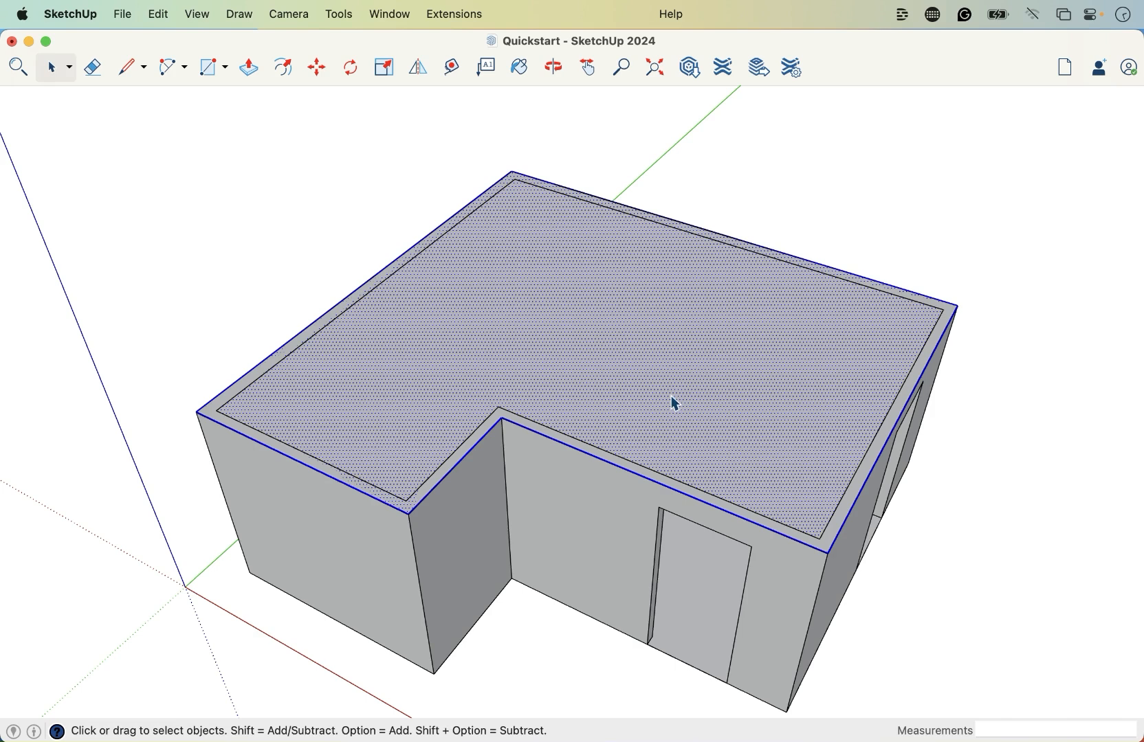
pyautogui.press('p')
pyautogui.click(639, 359)
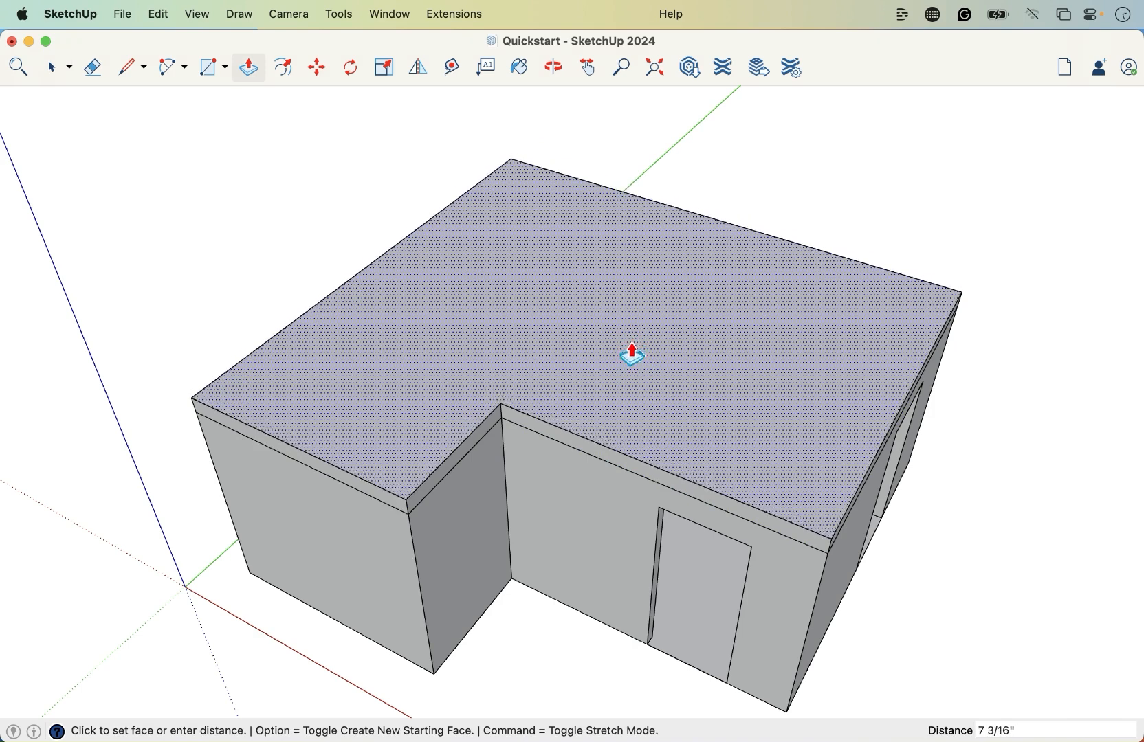
pyautogui.press('space')
# - Extrude the L-shaped roof face upward 4" with Push/Pull
pyautogui.click(389, 391)
pyautogui.press('p')
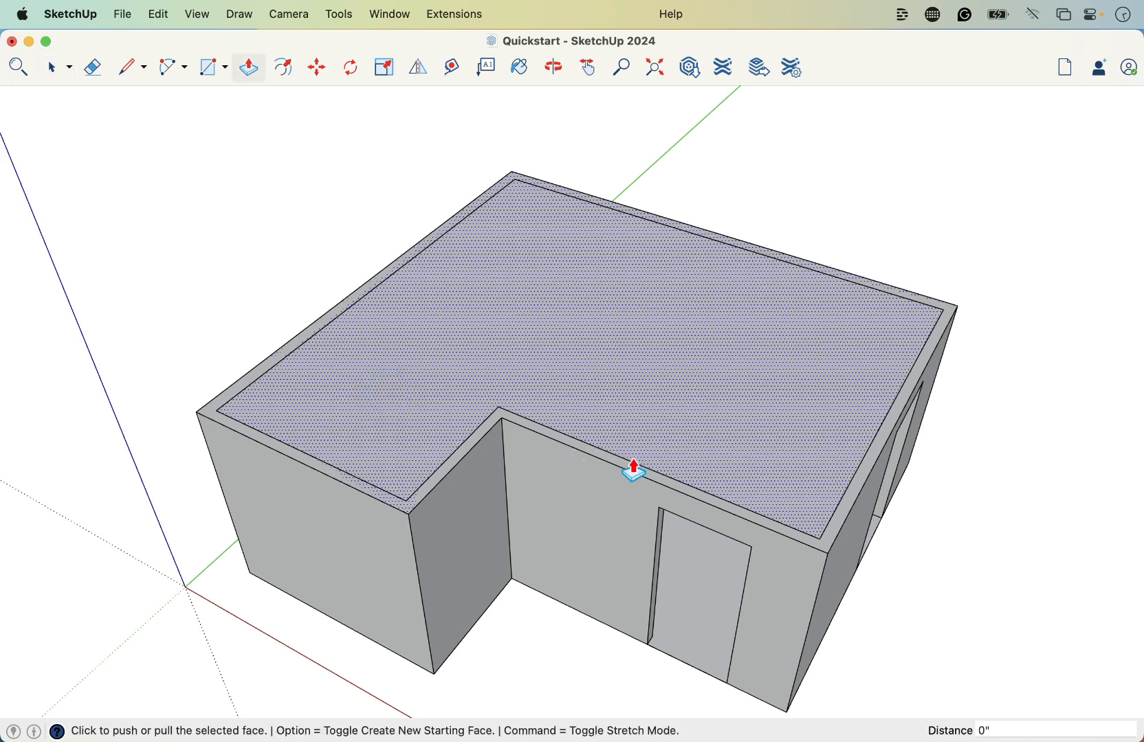
pyautogui.click(650, 395)
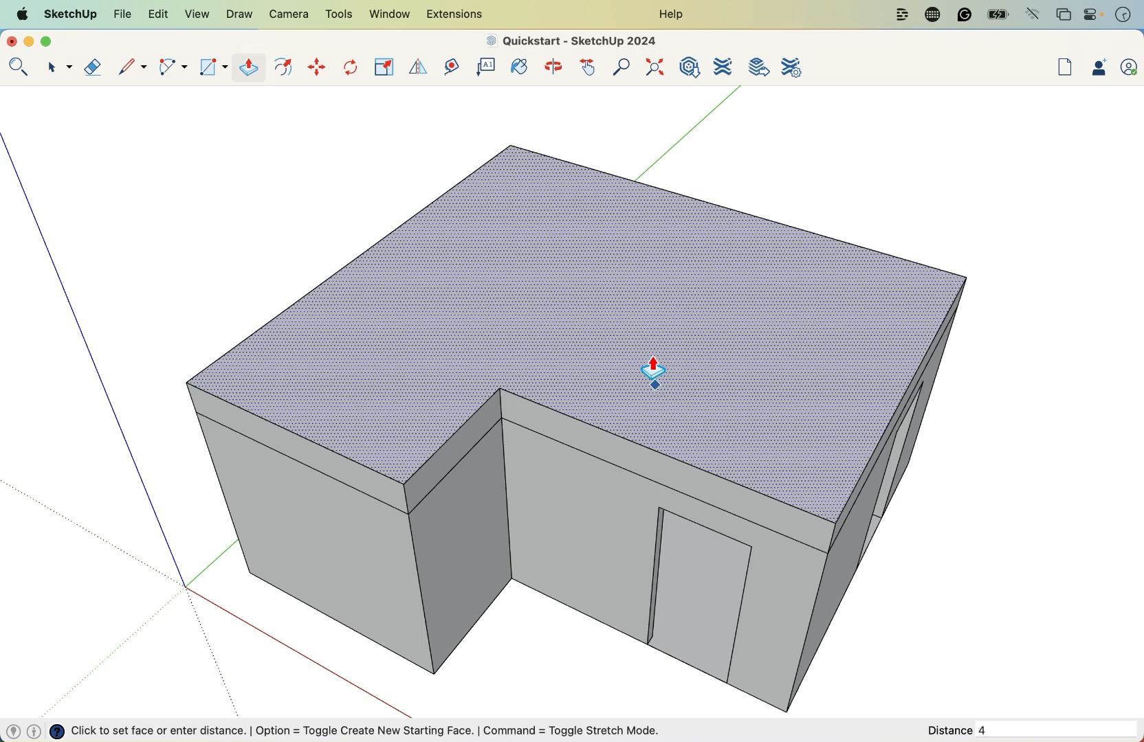
pyautogui.press('Return')
pyautogui.press('space')
# - Examine the roof slab above the walls and check by selection whether it is separate from the walls group
pyautogui.press('o')
pyautogui.moveTo(611, 359); pyautogui.dragTo(656, 301)
pyautogui.press('space')
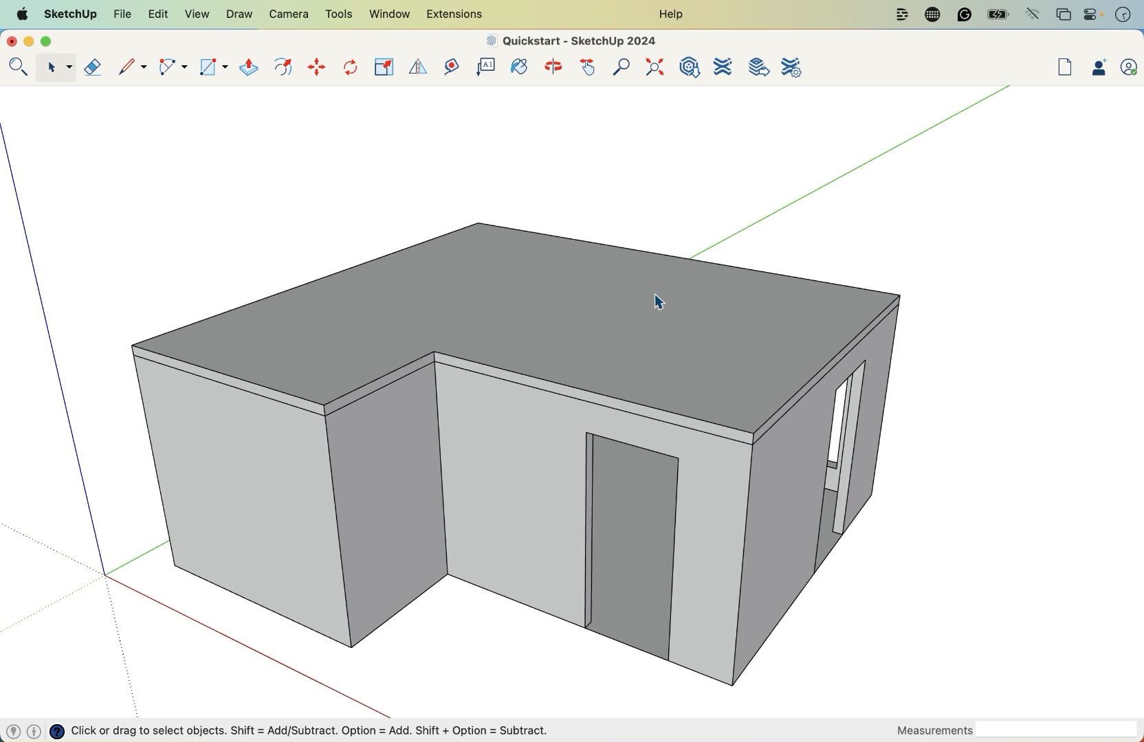
pyautogui.press('o')
pyautogui.moveTo(509, 363); pyautogui.dragTo(617, 400)
pyautogui.press('space')
pyautogui.scroll(3, 637, 408)
pyautogui.click(636, 416)
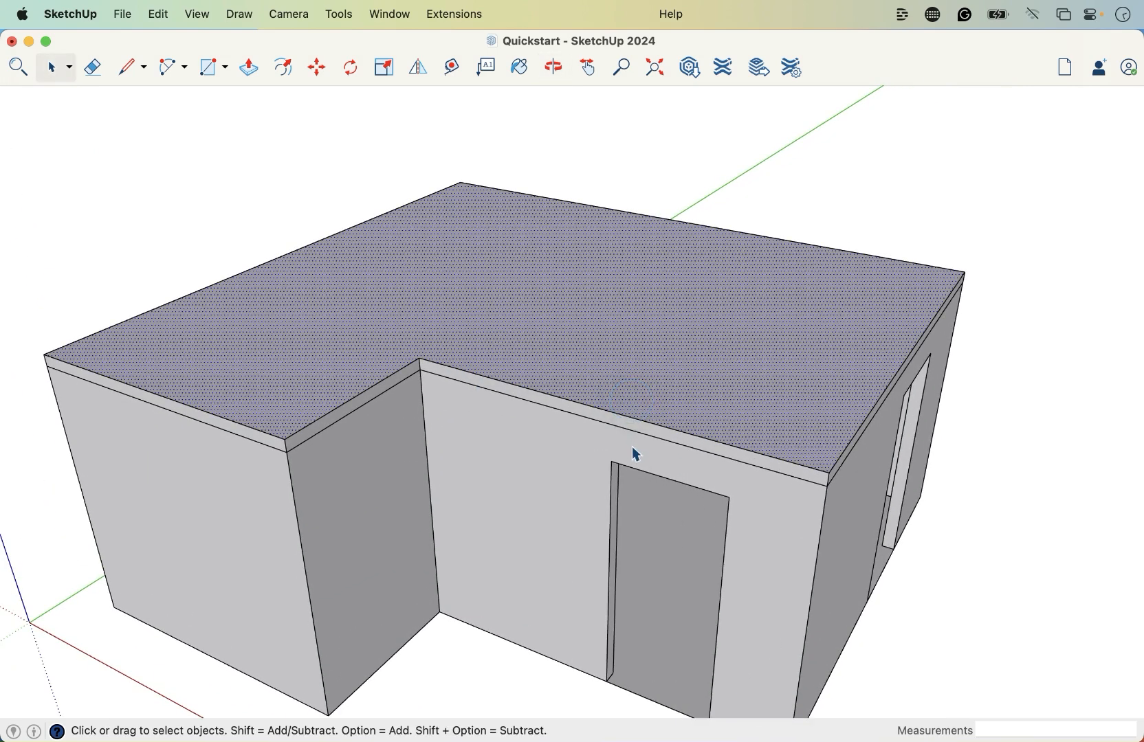
pyautogui.tripleClick(634, 428)
pyautogui.click(621, 355)
pyautogui.click(545, 433)
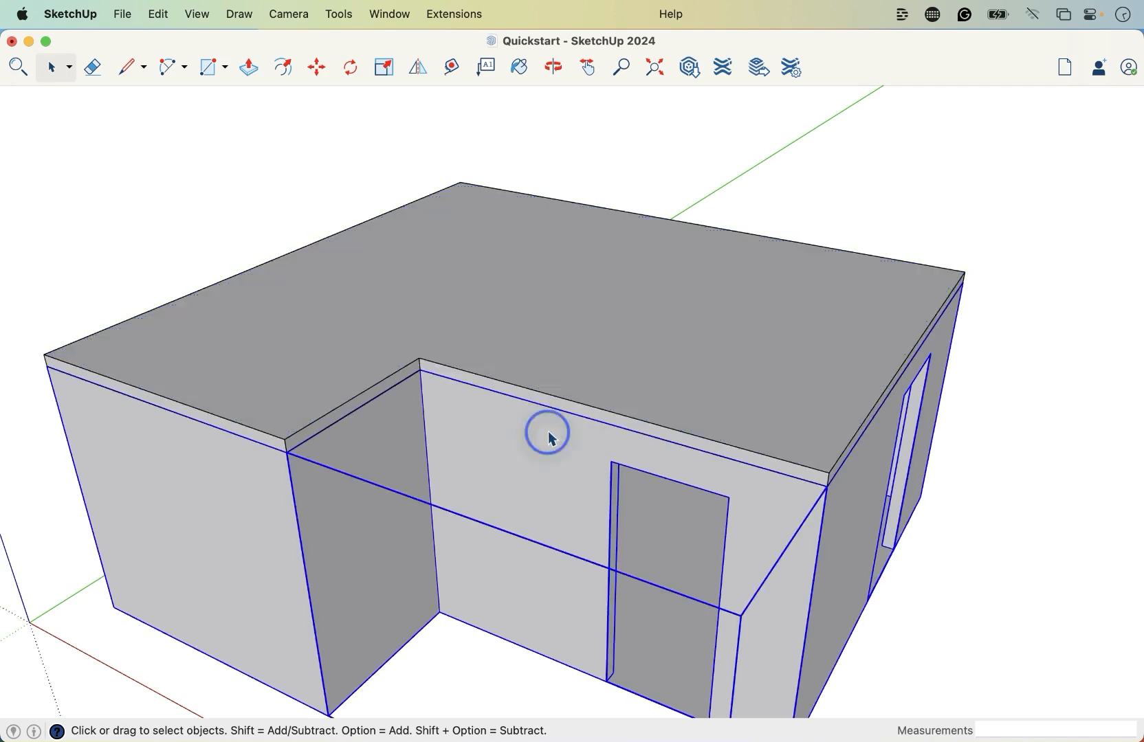
pyautogui.click(577, 163)
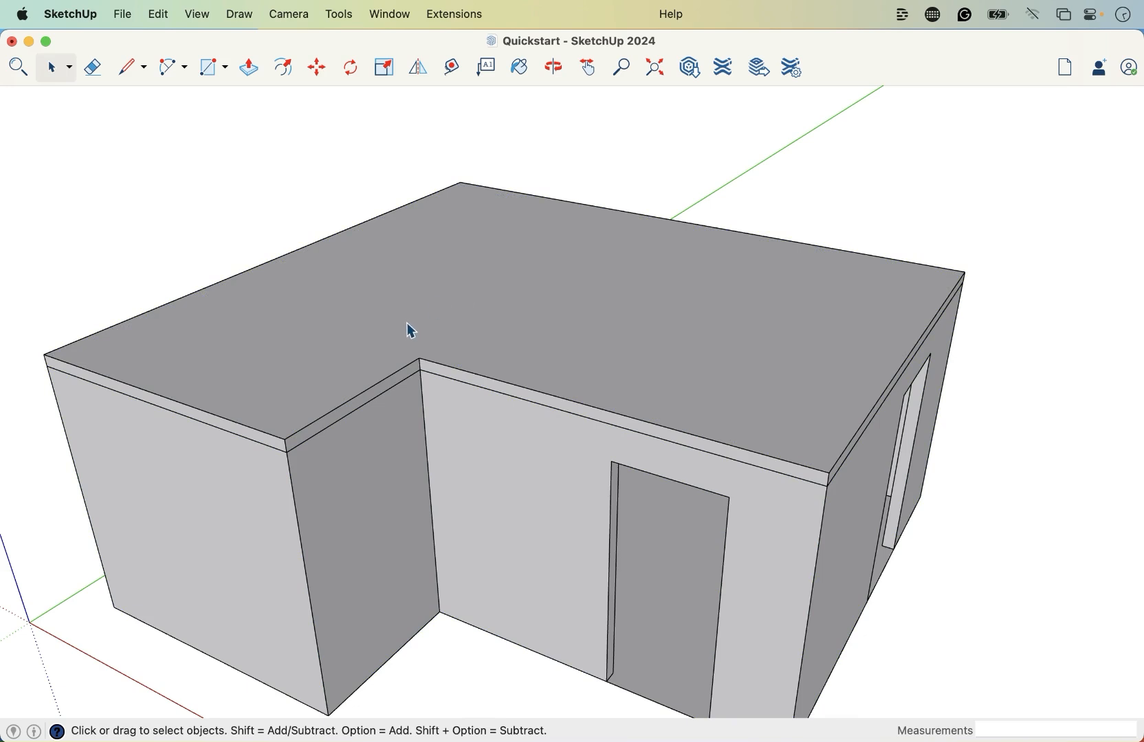
# - Select the entire roof slab and examine its edge faces close up where they meet the walls
pyautogui.tripleClick(515, 350)
pyautogui.scroll(1, 513, 390)
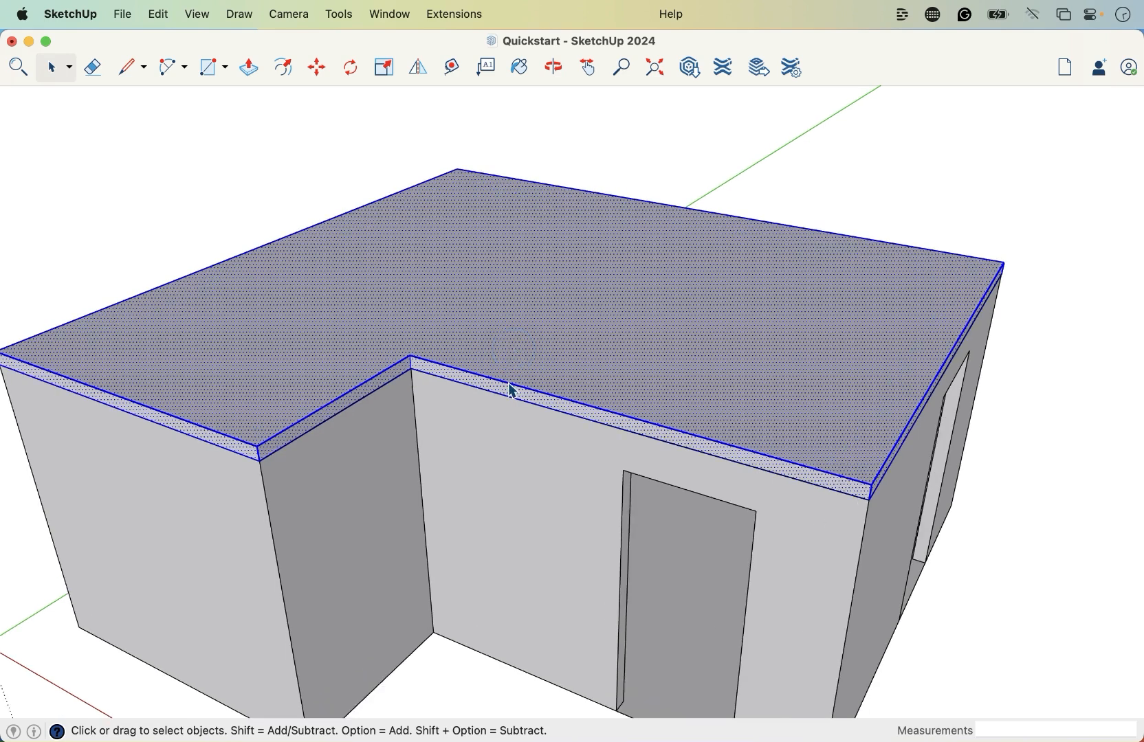
pyautogui.scroll(2, 385, 389)
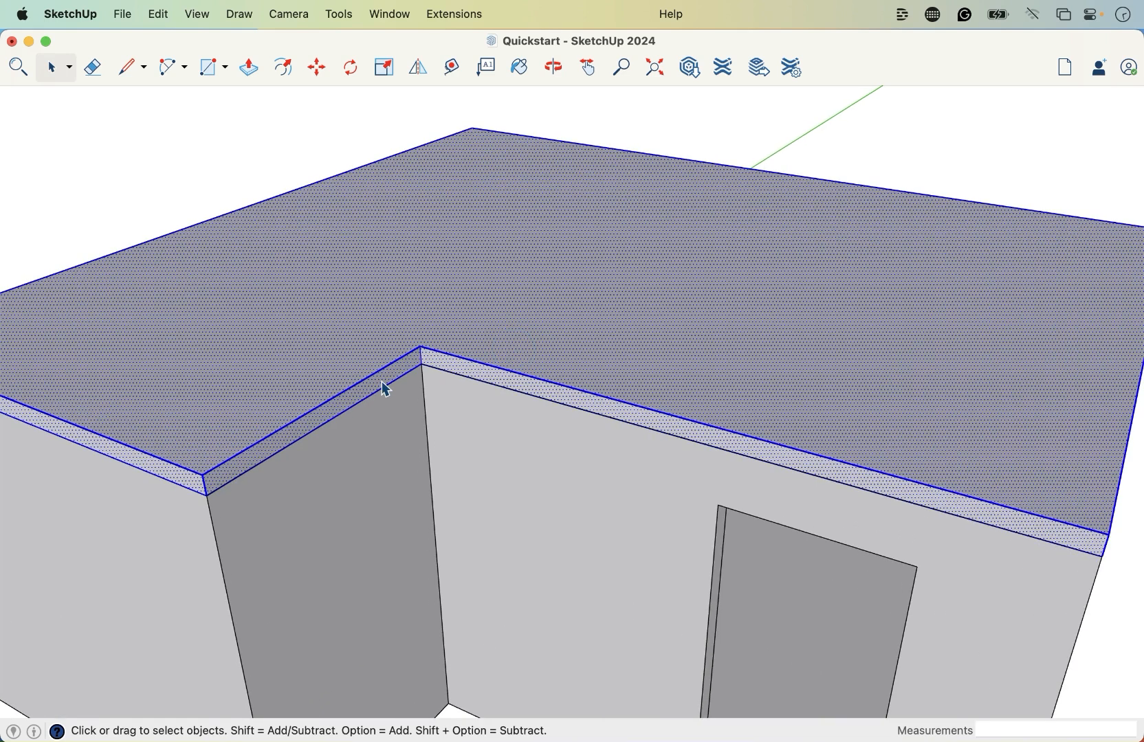
pyautogui.scroll(3, 515, 398)
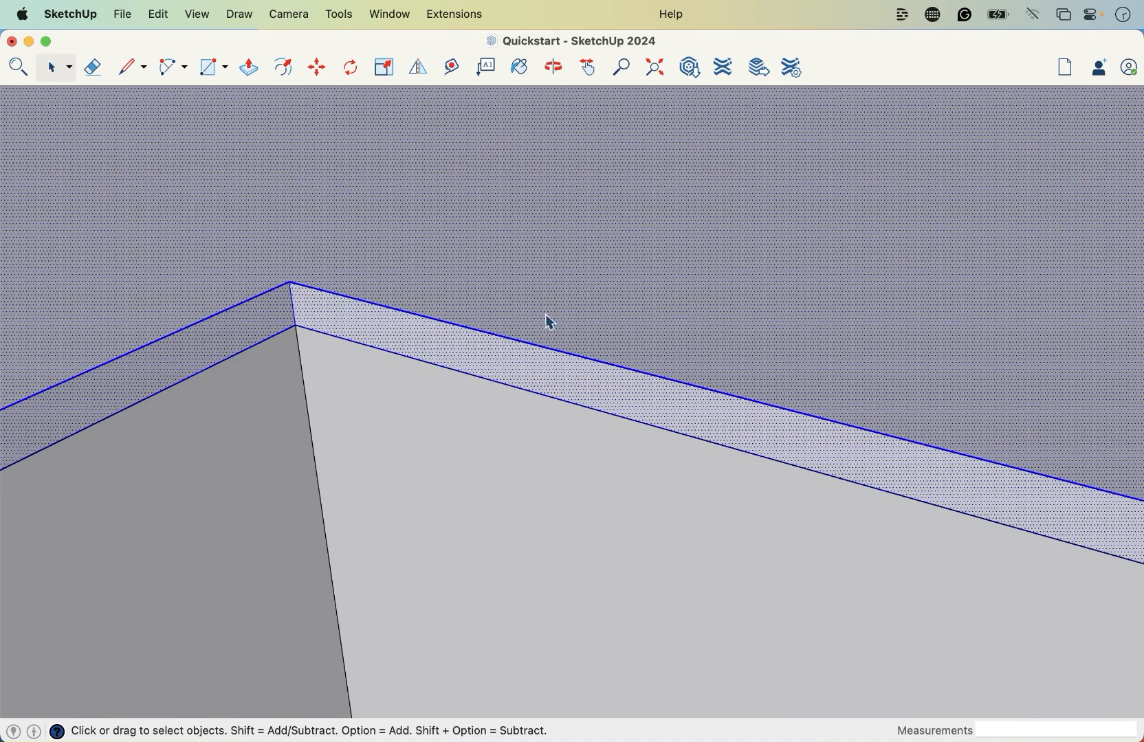
pyautogui.scroll(2, 572, 383)
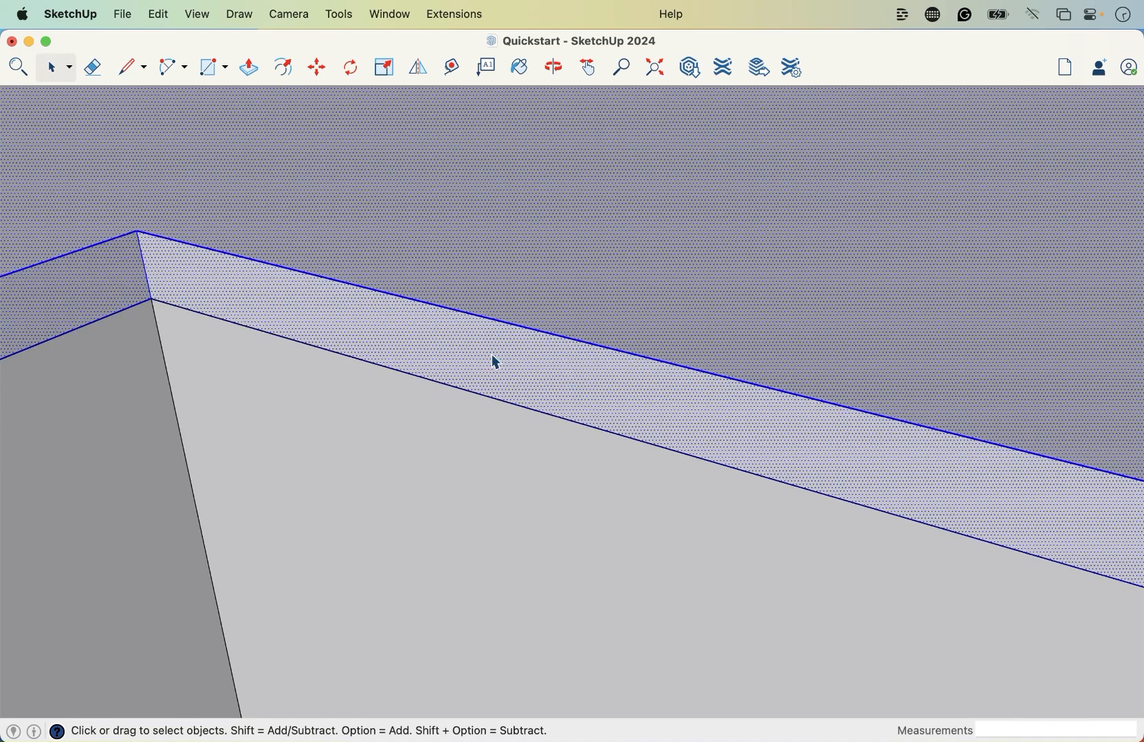
pyautogui.scroll(-2, 554, 378)
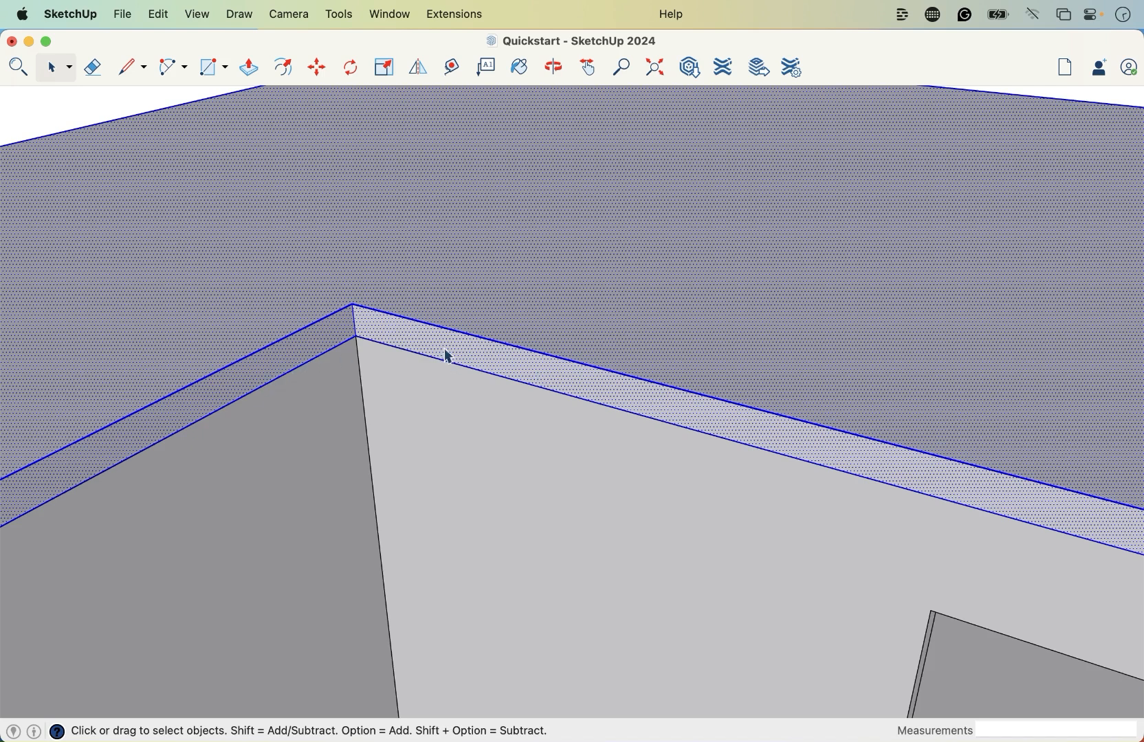
# - Try grouping all of the roof slab's connected faces and edges, and undo the grouping
pyautogui.click(535, 314)
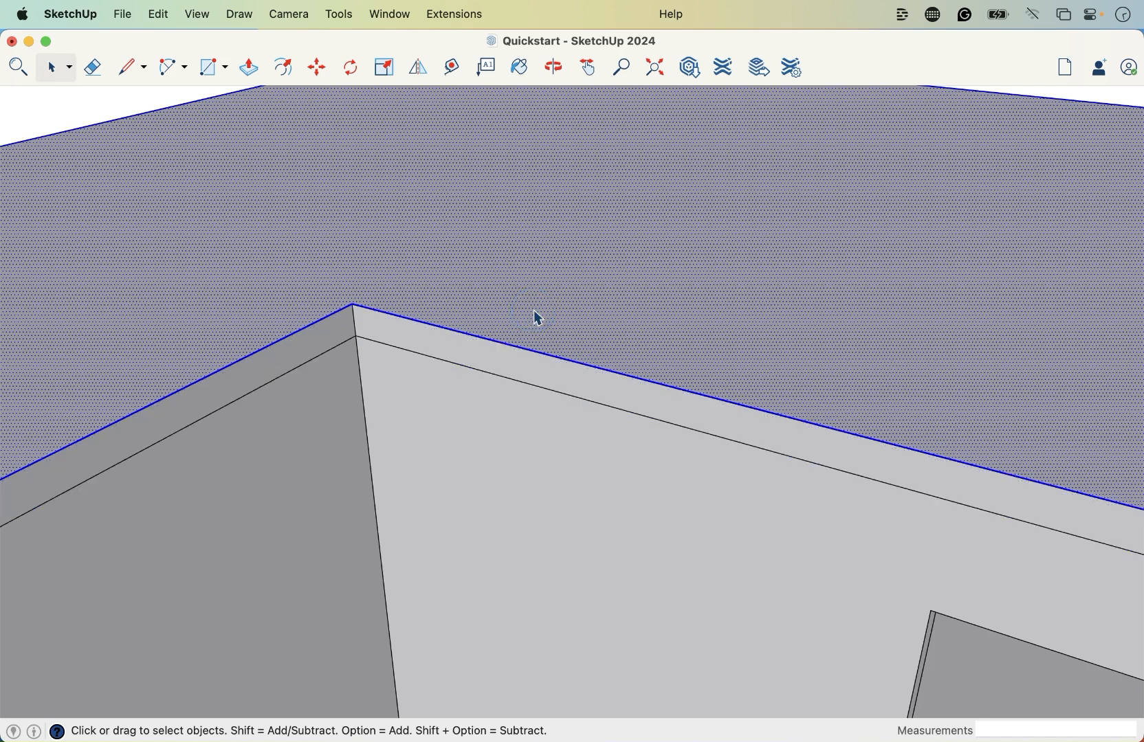
pyautogui.tripleClick(572, 319)
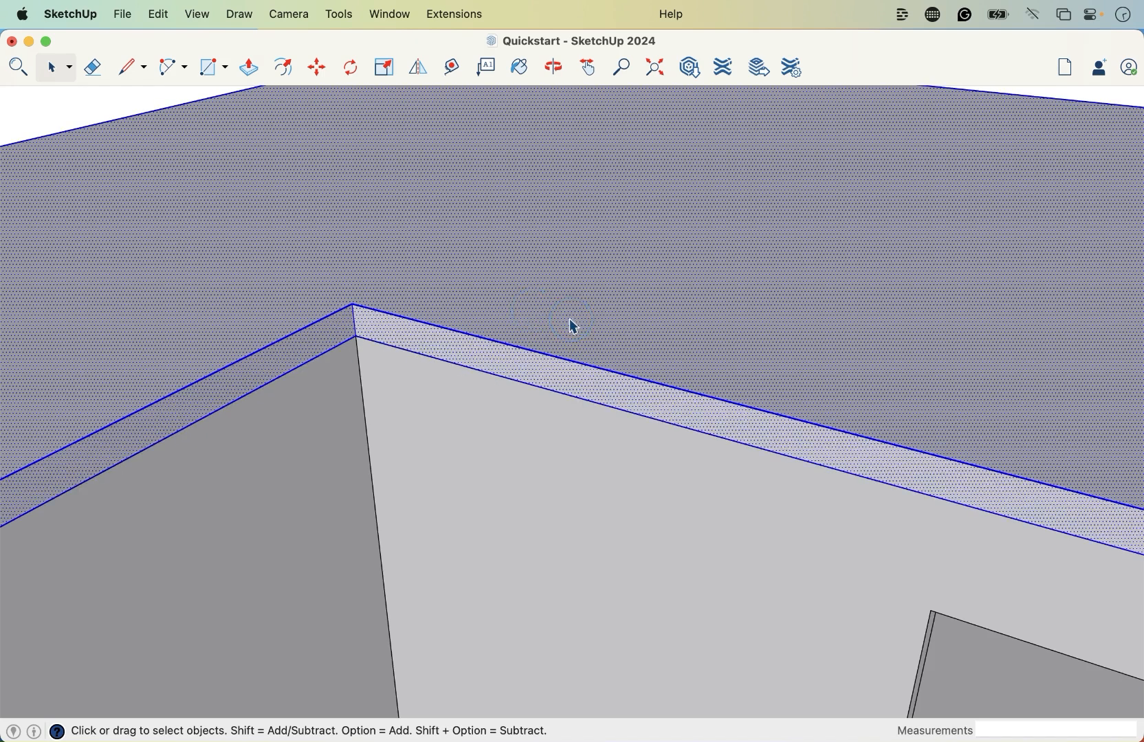
pyautogui.scroll(-2, 617, 454)
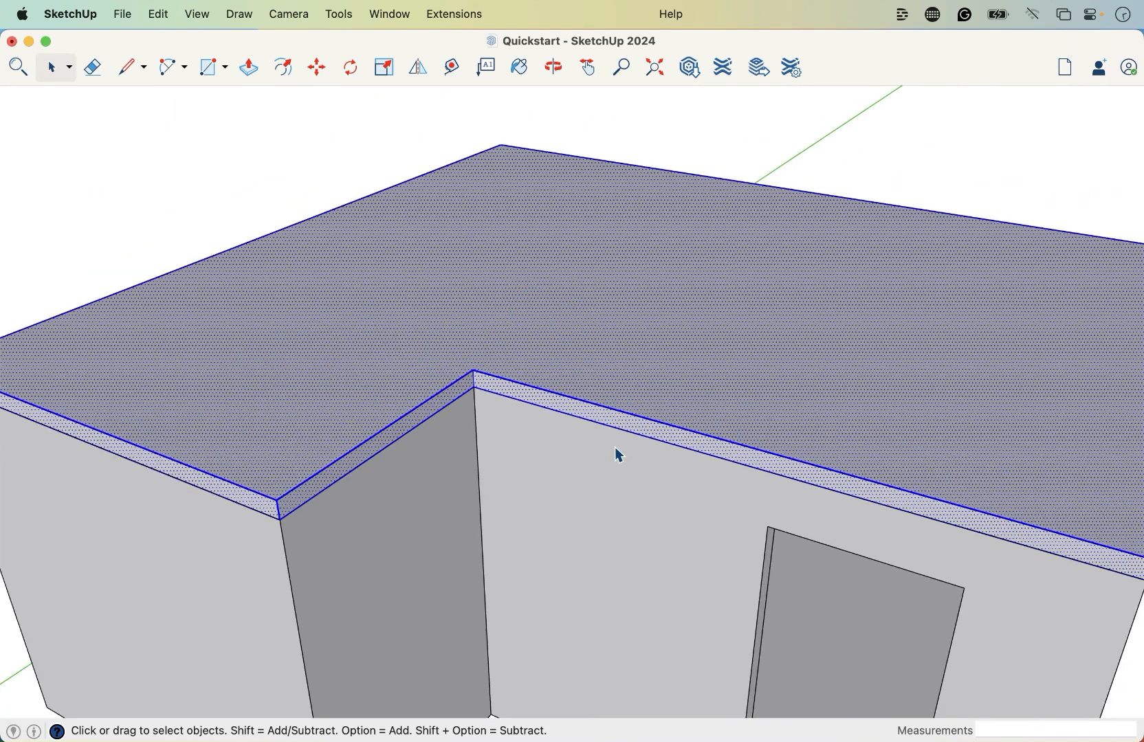
pyautogui.scroll(-1, 618, 453)
pyautogui.rightClick(601, 341)
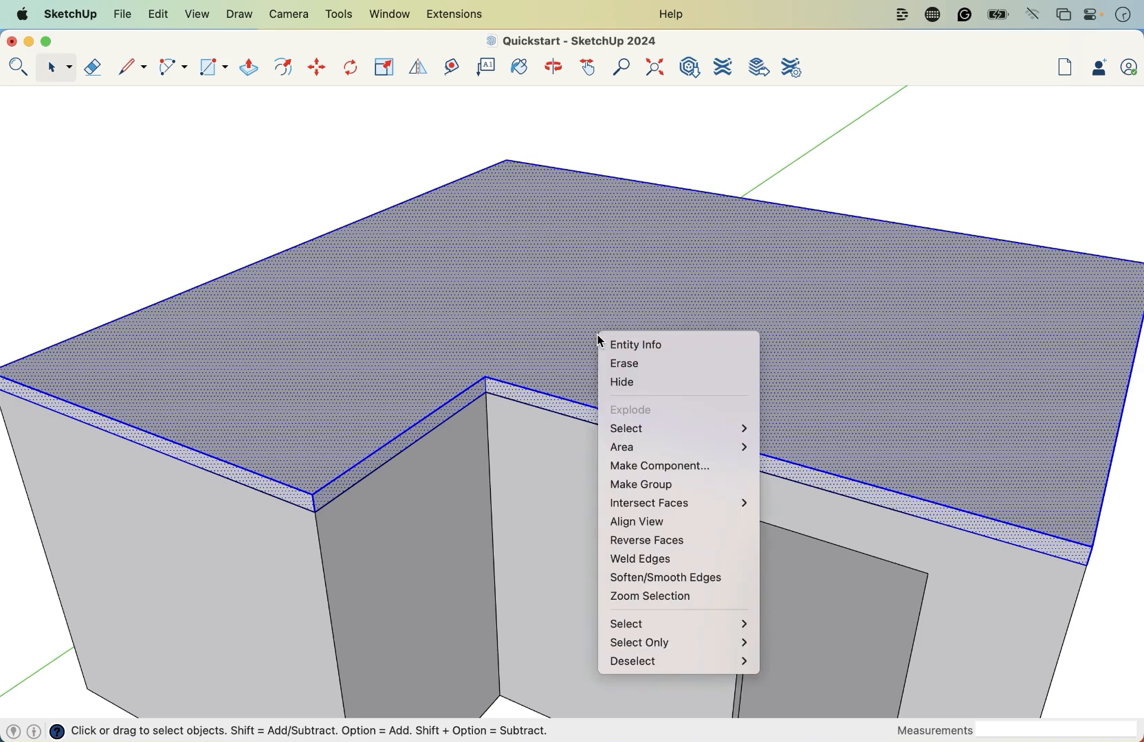
pyautogui.click(657, 492)
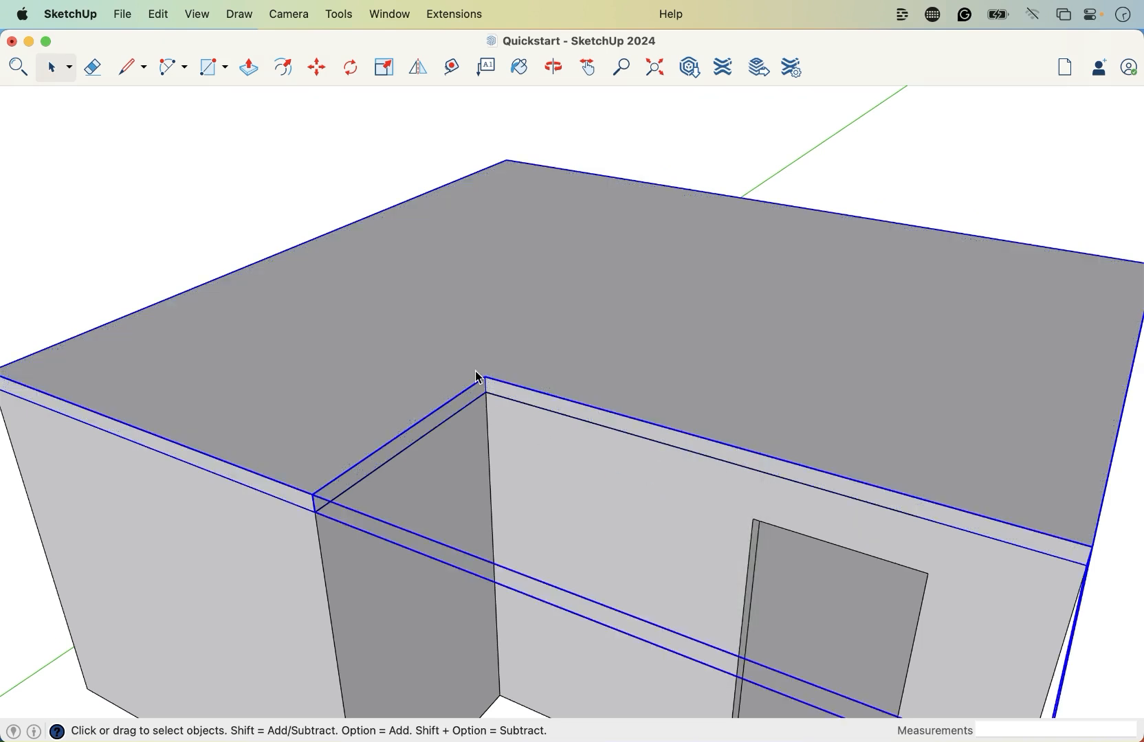
pyautogui.scroll(-4, 704, 483)
pyautogui.moveTo(740, 554)
pyautogui.mouseDown(button='middle')
pyautogui.moveTo(710, 513)
pyautogui.moveTo(819, 605)
pyautogui.moveTo(741, 563)
pyautogui.mouseUp(button='middle')
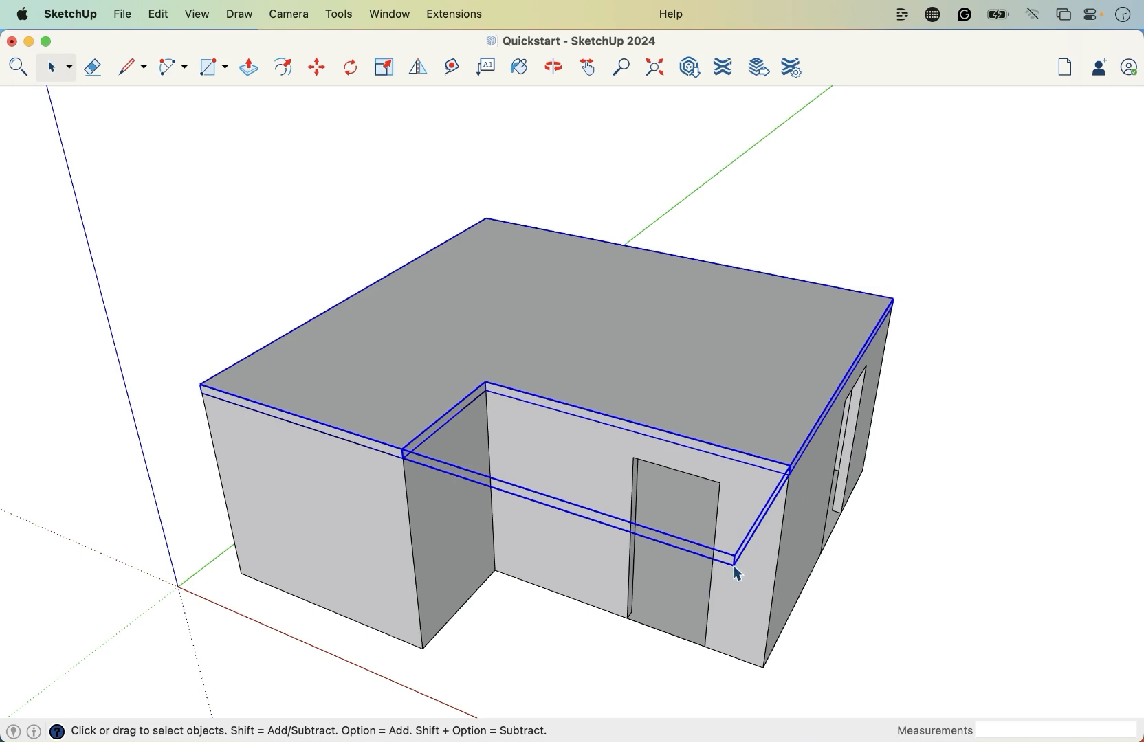
pyautogui.press('super+z')
# - Select all connected faces and edges of the roof slab and make them a group
pyautogui.tripleClick(435, 395)
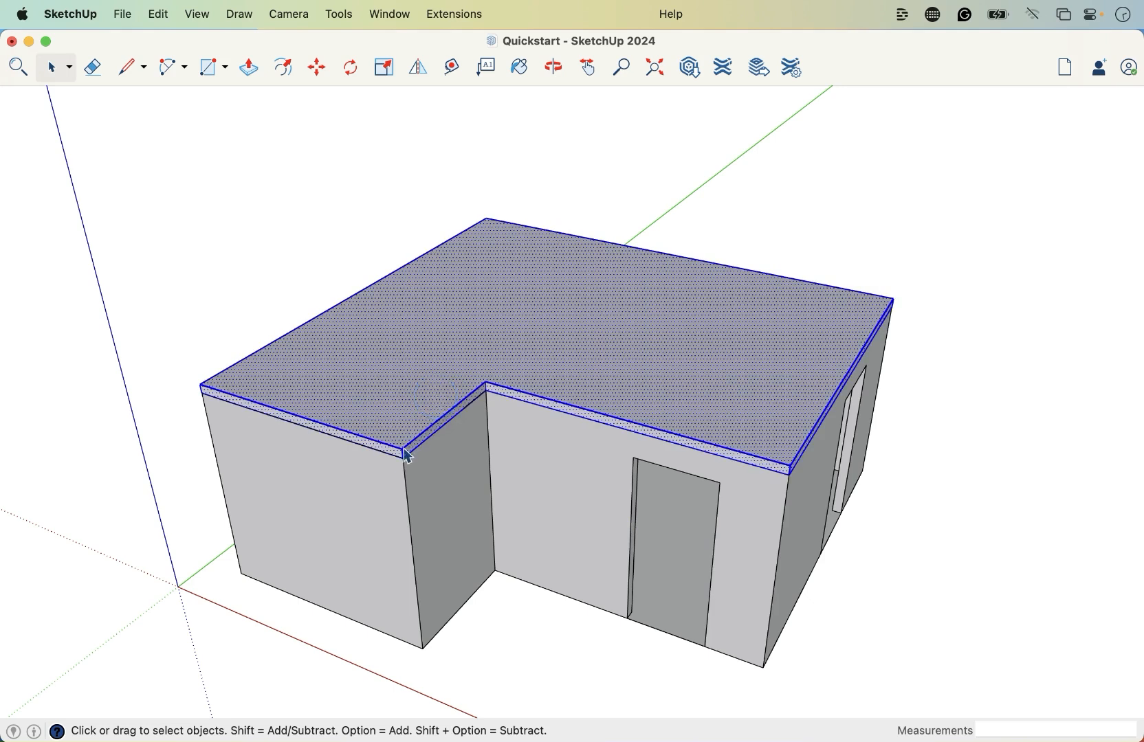
pyautogui.scroll(3, 432, 462)
pyautogui.rightClick(397, 362)
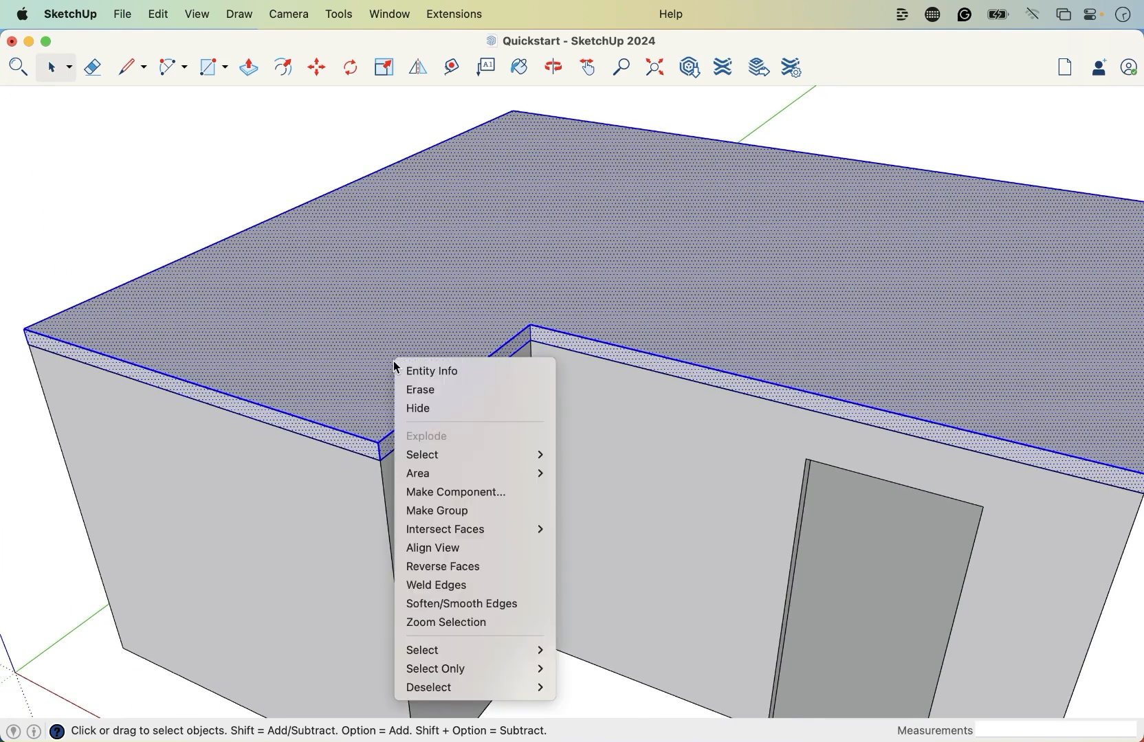
pyautogui.click(444, 510)
pyautogui.scroll(-5, 444, 511)
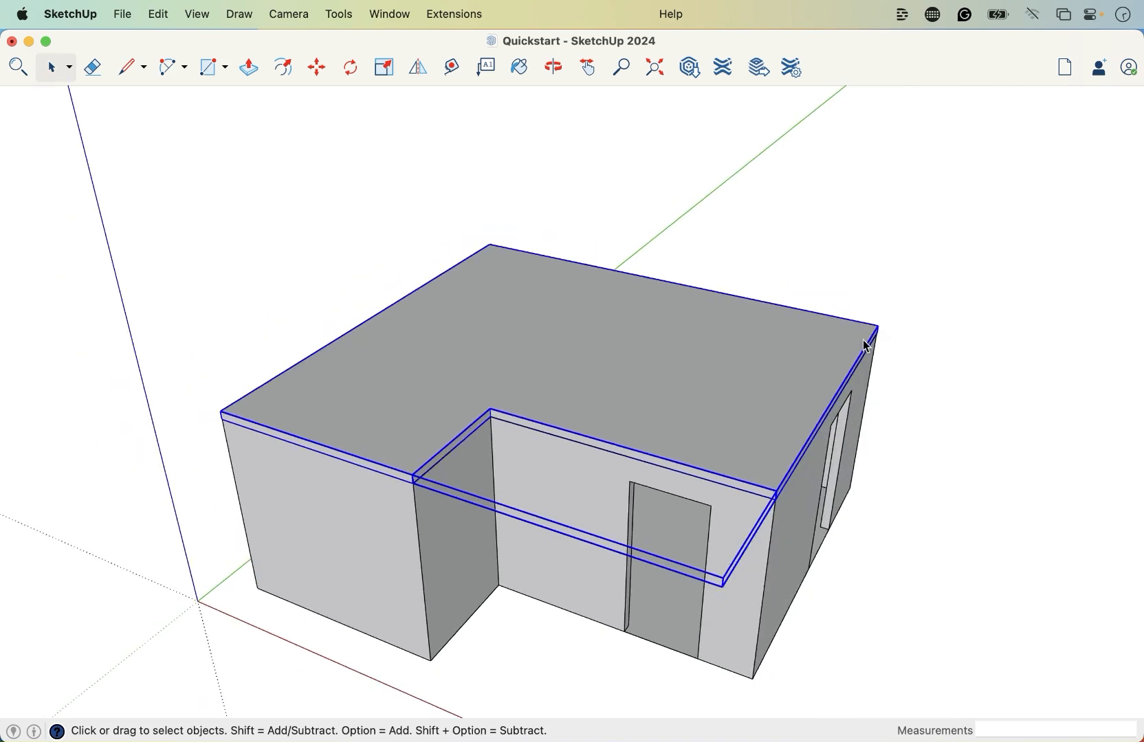
# - Examine the grouped roof slab from above and at eye level, checking by selection how it sits on the walls
pyautogui.moveTo(657, 440); pyautogui.dragTo(820, 517, button='middle')
pyautogui.click(727, 204)
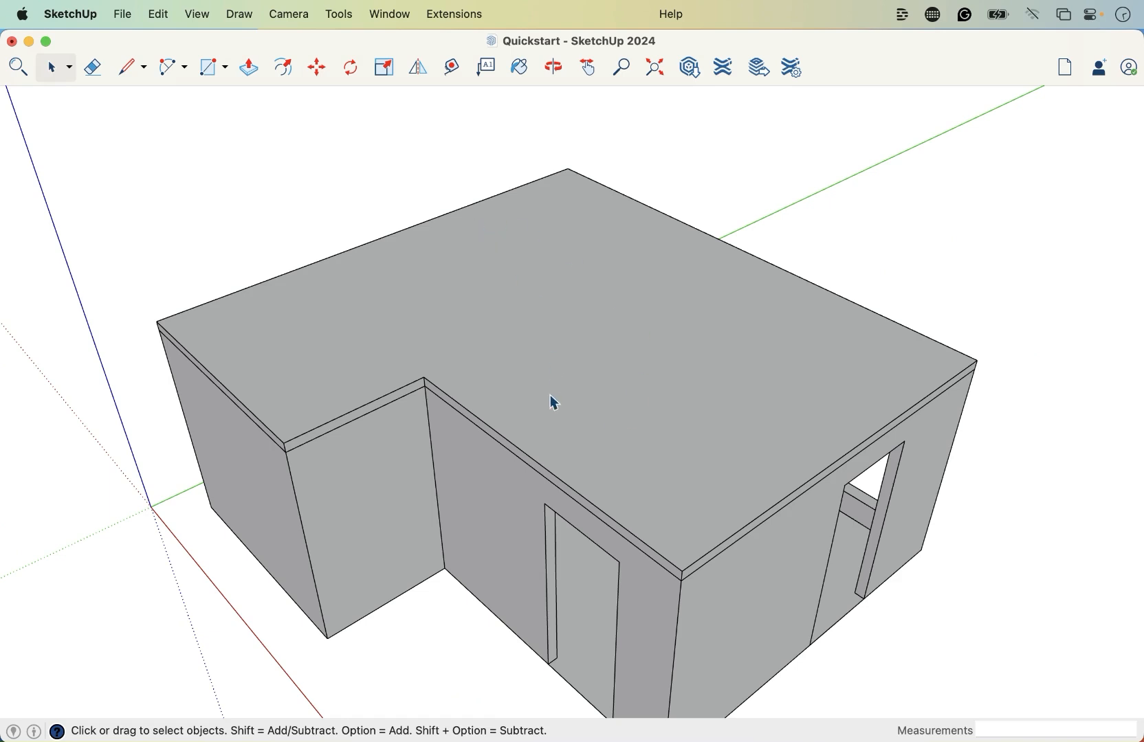
pyautogui.click(561, 459)
pyautogui.moveTo(613, 668); pyautogui.dragTo(604, 509, button='middle')
pyautogui.scroll(10, 624, 496)
pyautogui.scroll(-15, 604, 509)
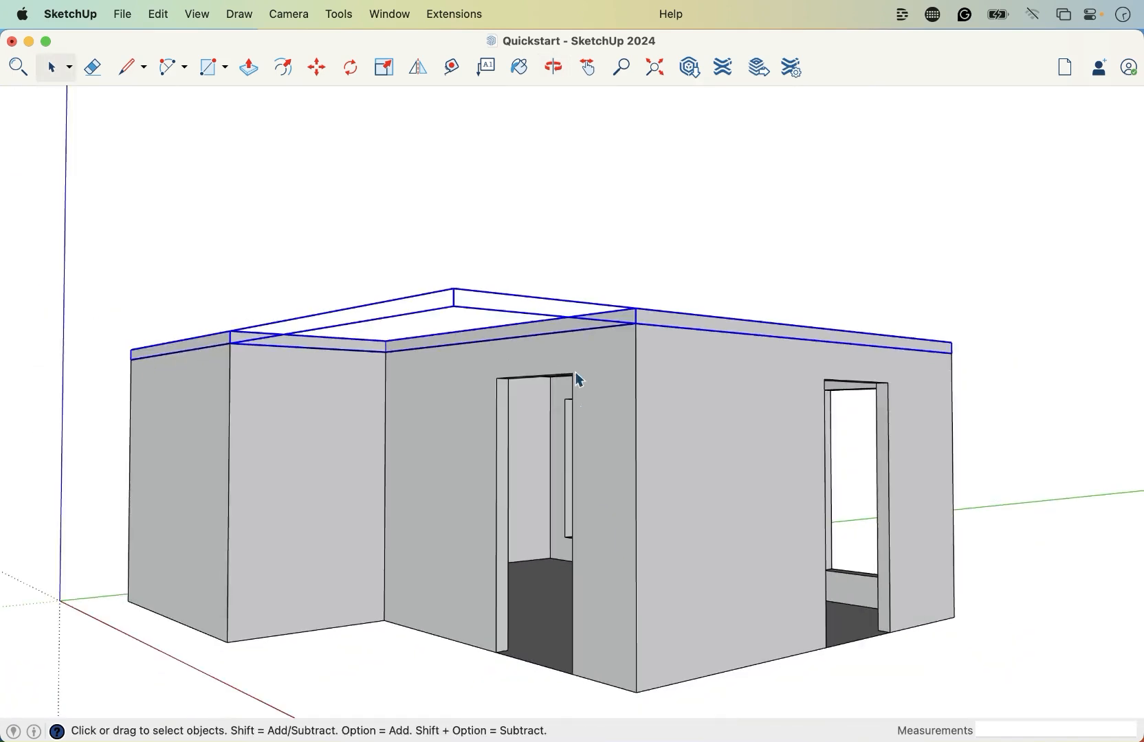
pyautogui.moveTo(576, 374); pyautogui.dragTo(657, 639, button='middle')
pyautogui.moveTo(656, 541); pyautogui.dragTo(626, 549, button='middle')
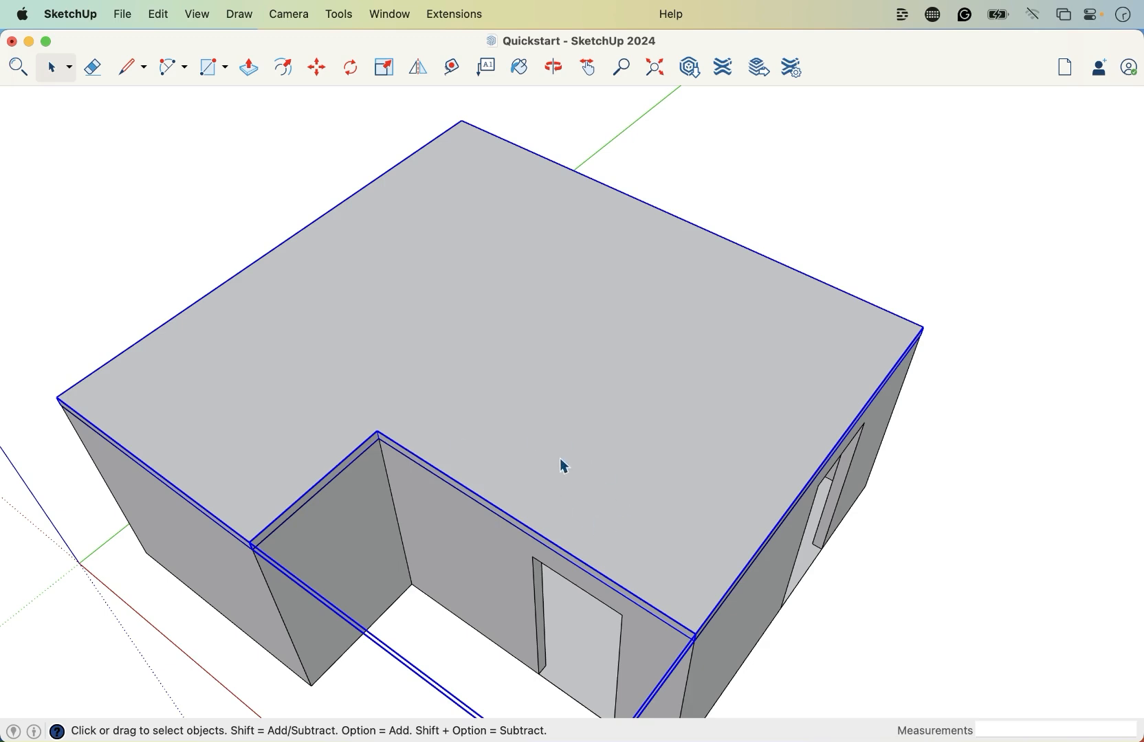
pyautogui.moveTo(664, 520); pyautogui.dragTo(641, 192, button='middle')
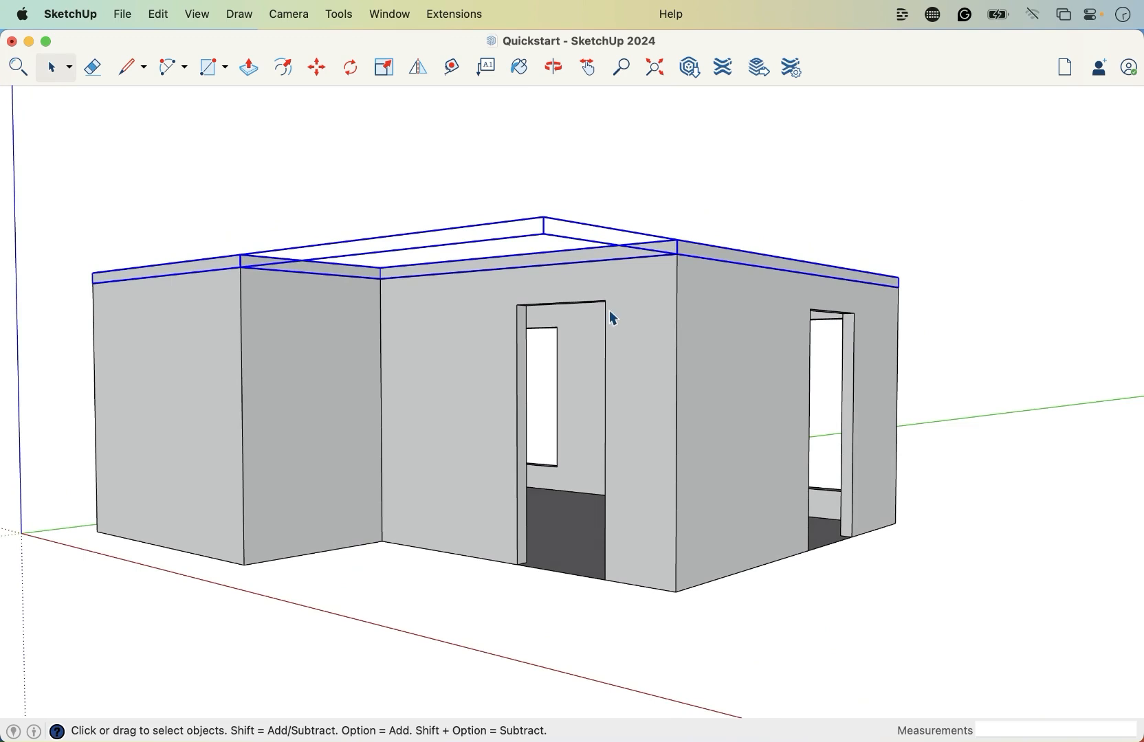
pyautogui.moveTo(587, 398); pyautogui.dragTo(591, 516, button='middle')
pyautogui.moveTo(585, 323); pyautogui.dragTo(607, 371, button='middle')
pyautogui.click(811, 194)
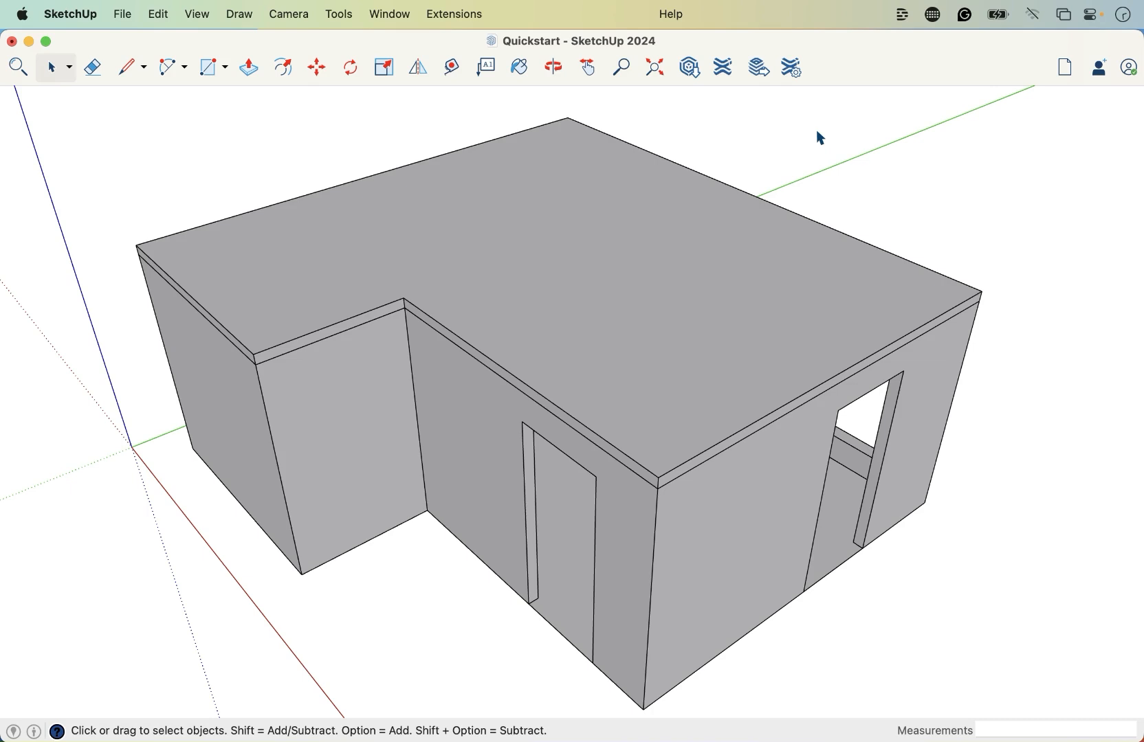
pyautogui.moveTo(822, 194)
pyautogui.mouseDown(button='middle')
pyautogui.moveTo(801, 194)
pyautogui.moveTo(829, 218)
pyautogui.mouseUp(button='middle')
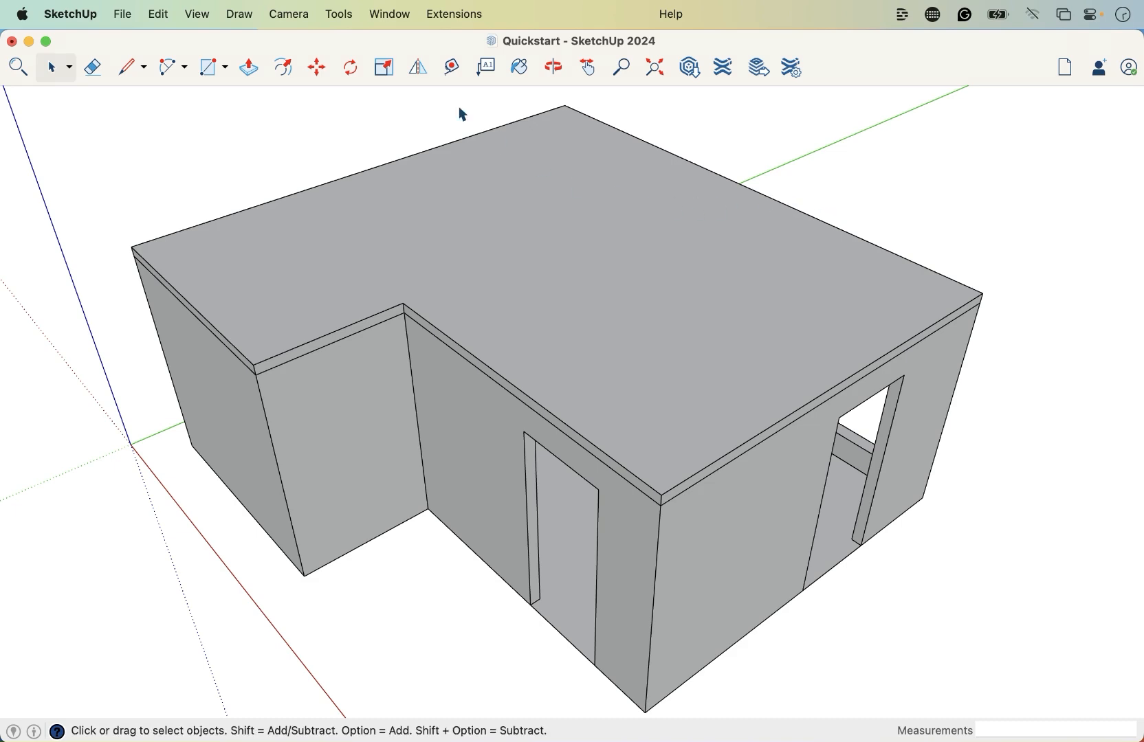
# - Show the model's tags, arrange the list beside the roof, and add a tag named Ceiling
pyautogui.click(391, 15)
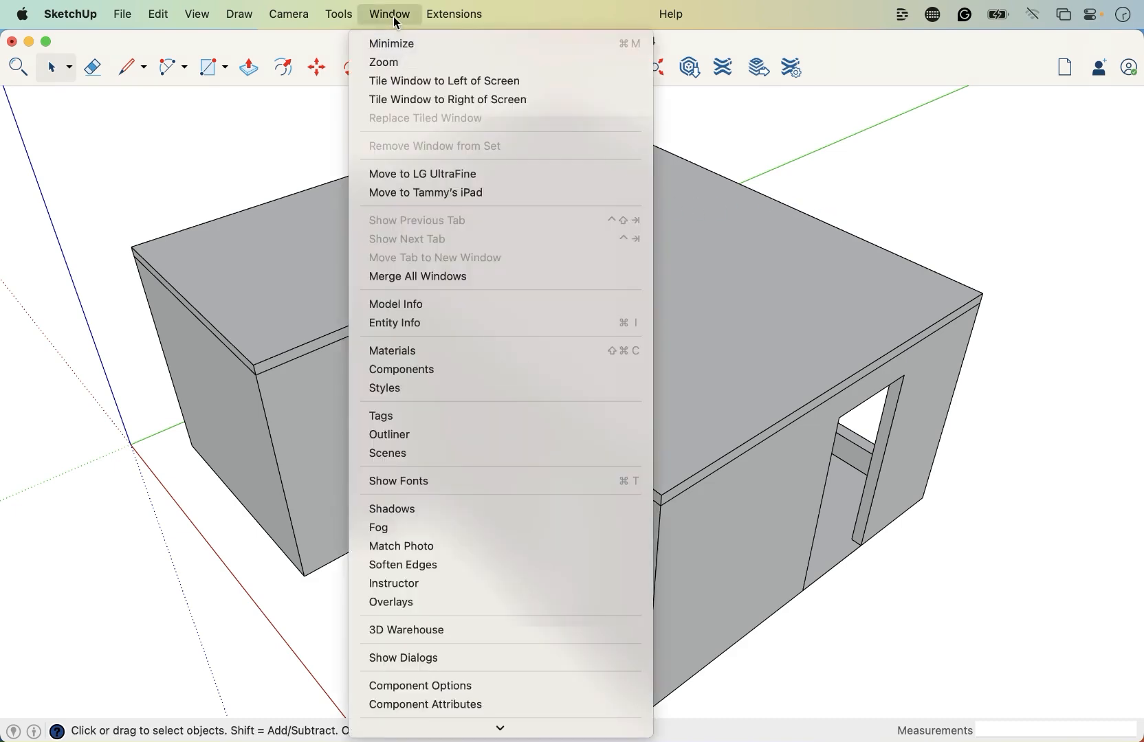
pyautogui.click(408, 416)
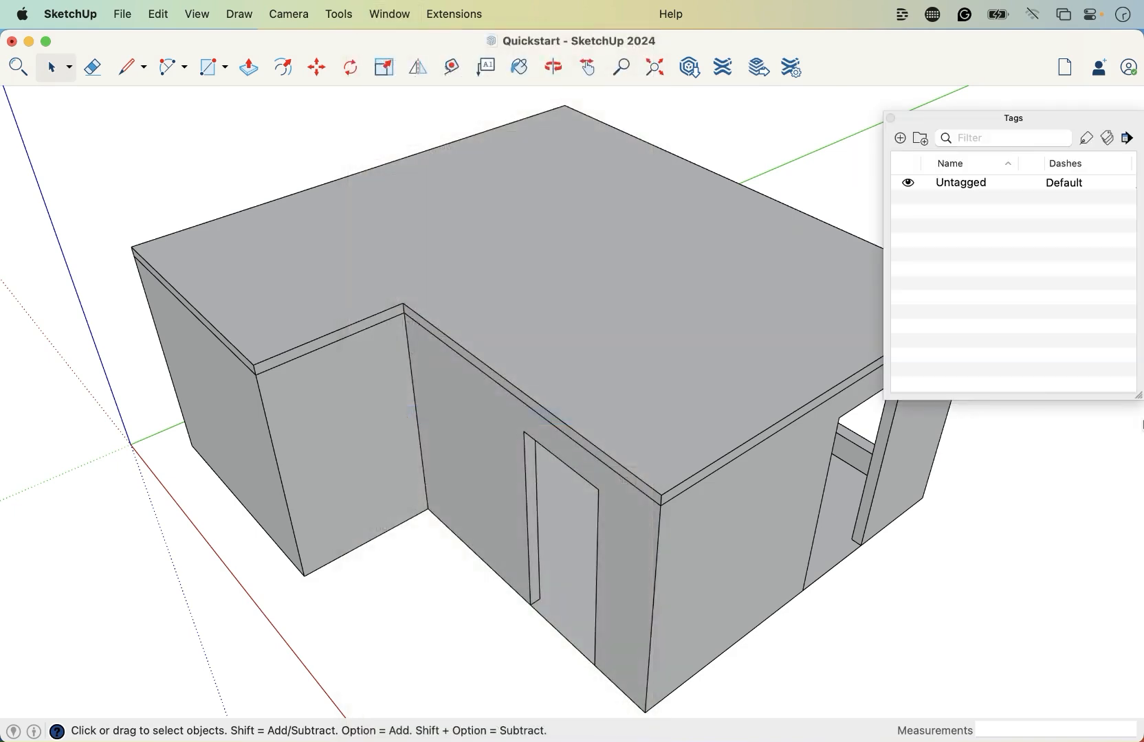
pyautogui.moveTo(1028, 116); pyautogui.dragTo(1003, 231)
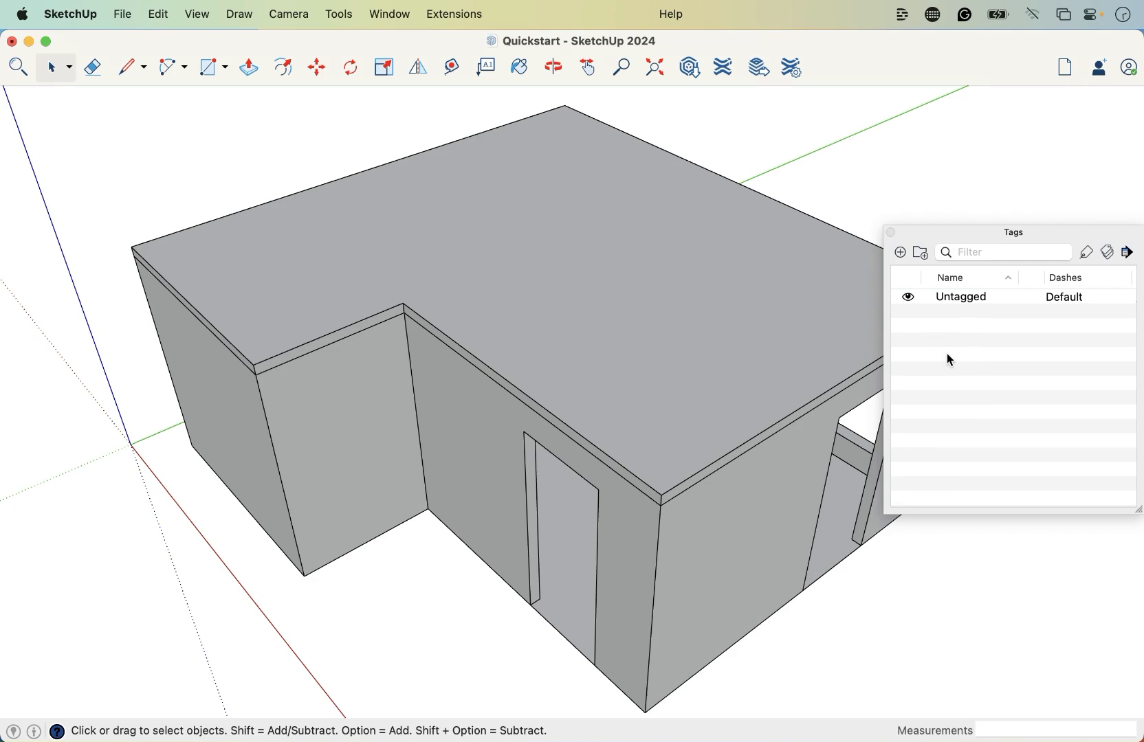
pyautogui.moveTo(974, 232); pyautogui.dragTo(928, 162)
pyautogui.moveTo(1088, 438); pyautogui.dragTo(1119, 436)
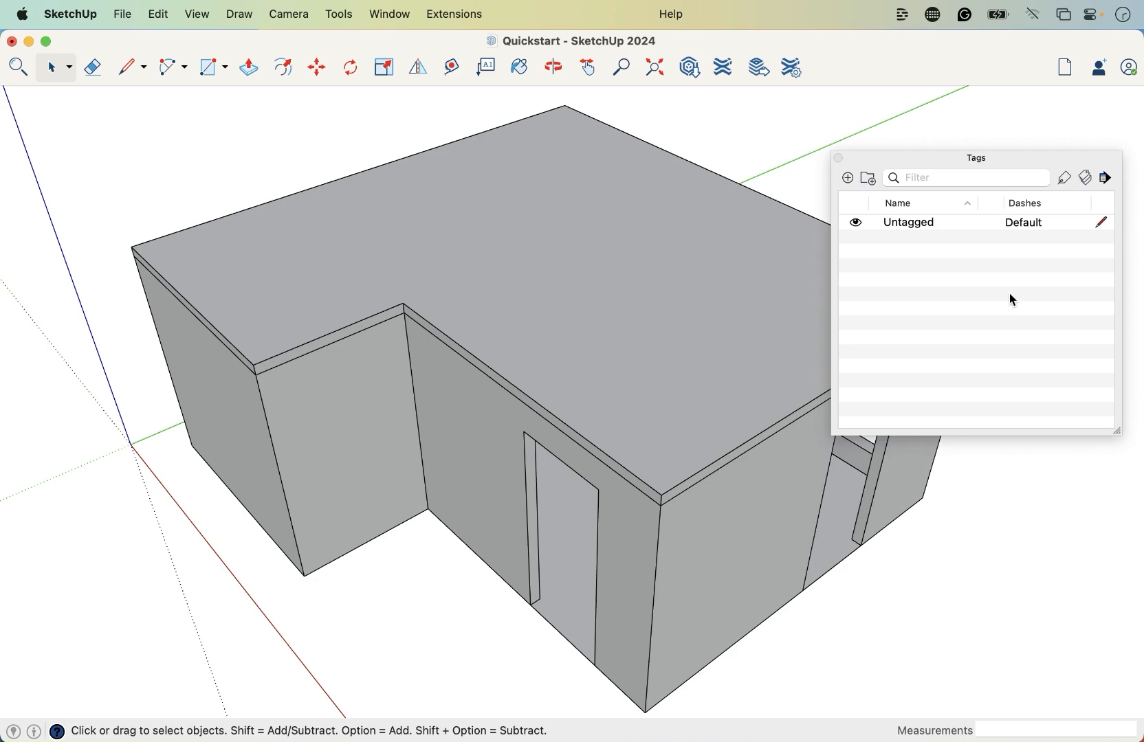
pyautogui.click(847, 179)
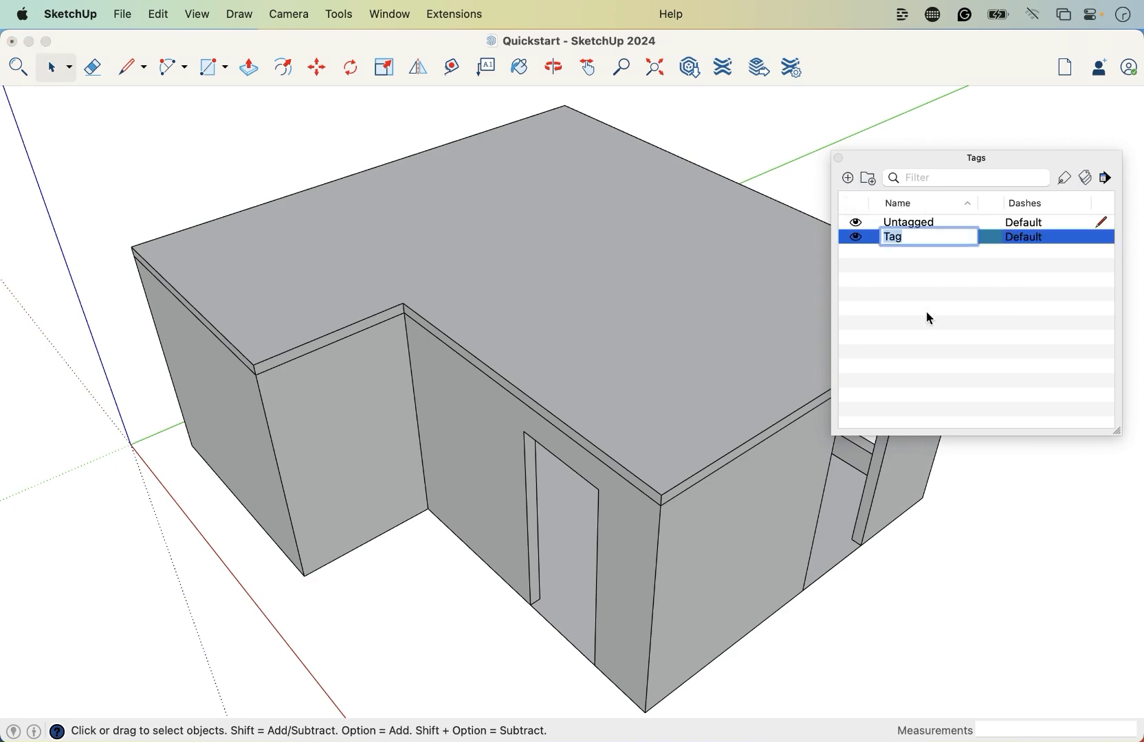
pyautogui.write('Ceiling')
pyautogui.press('Return')
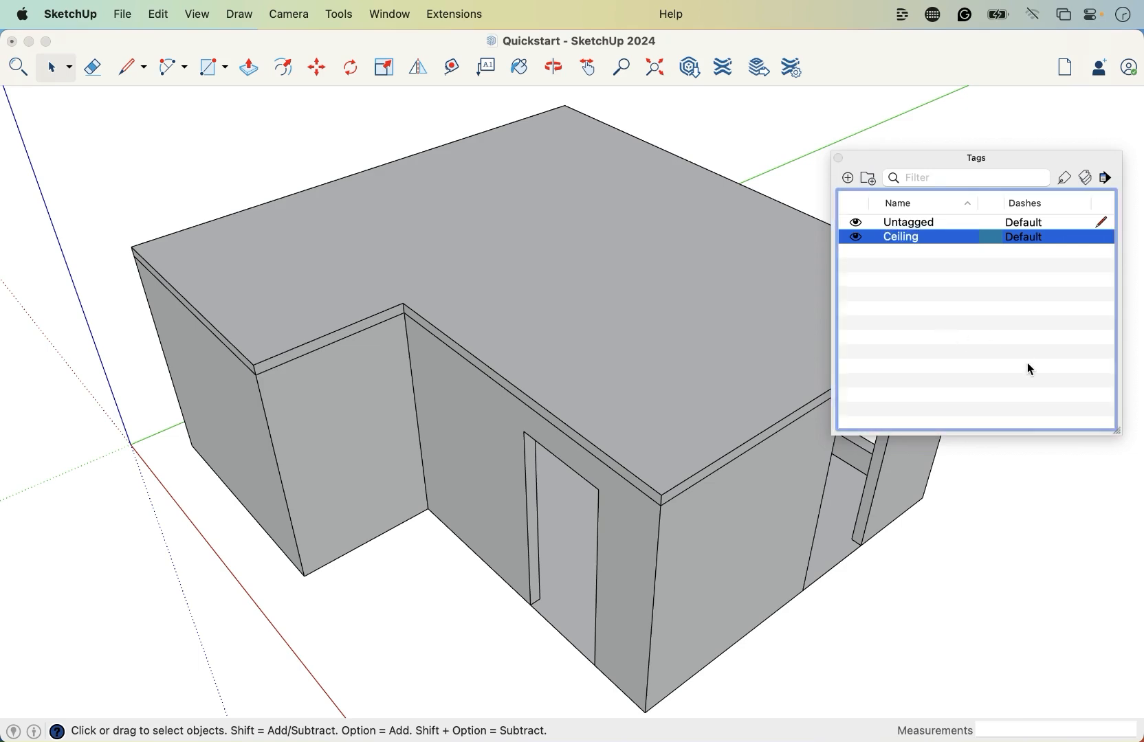
# - Examine the Untagged and Ceiling entries to check which tag carries the active pencil marker
pyautogui.click(1106, 226)
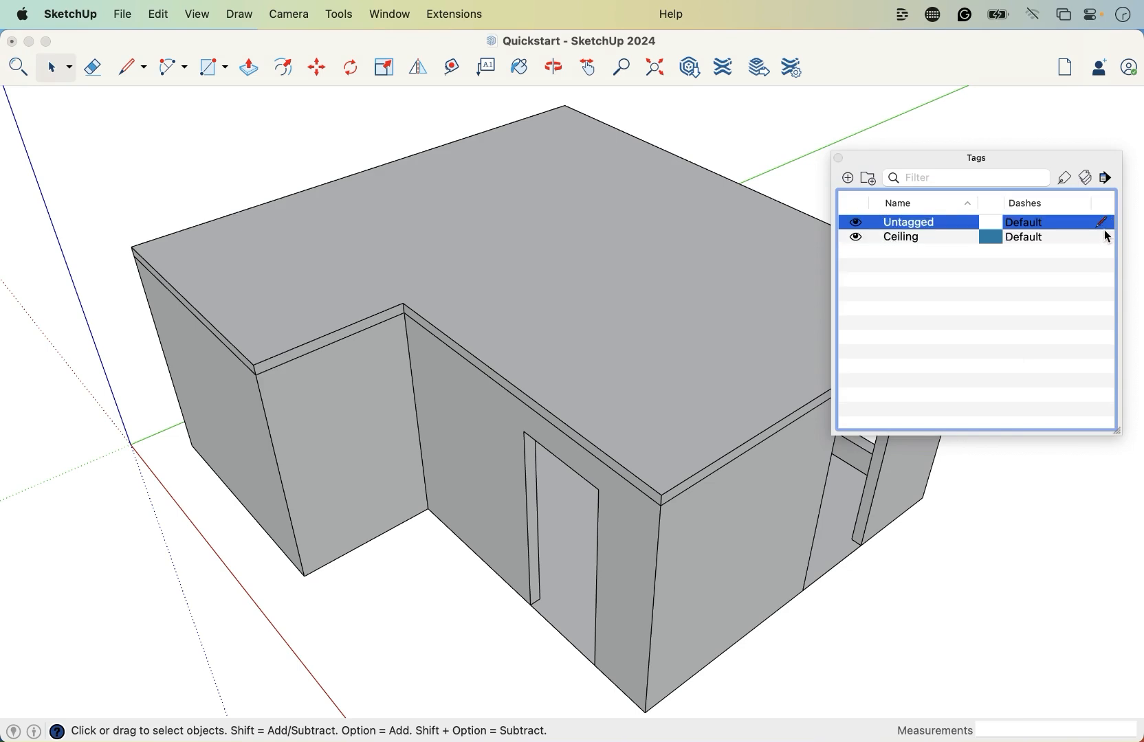
pyautogui.moveTo(1074, 157); pyautogui.dragTo(983, 133)
pyautogui.moveTo(1029, 405)
pyautogui.mouseDown()
pyautogui.moveTo(1002, 413)
pyautogui.moveTo(952, 371)
pyautogui.moveTo(1035, 377)
pyautogui.mouseUp()
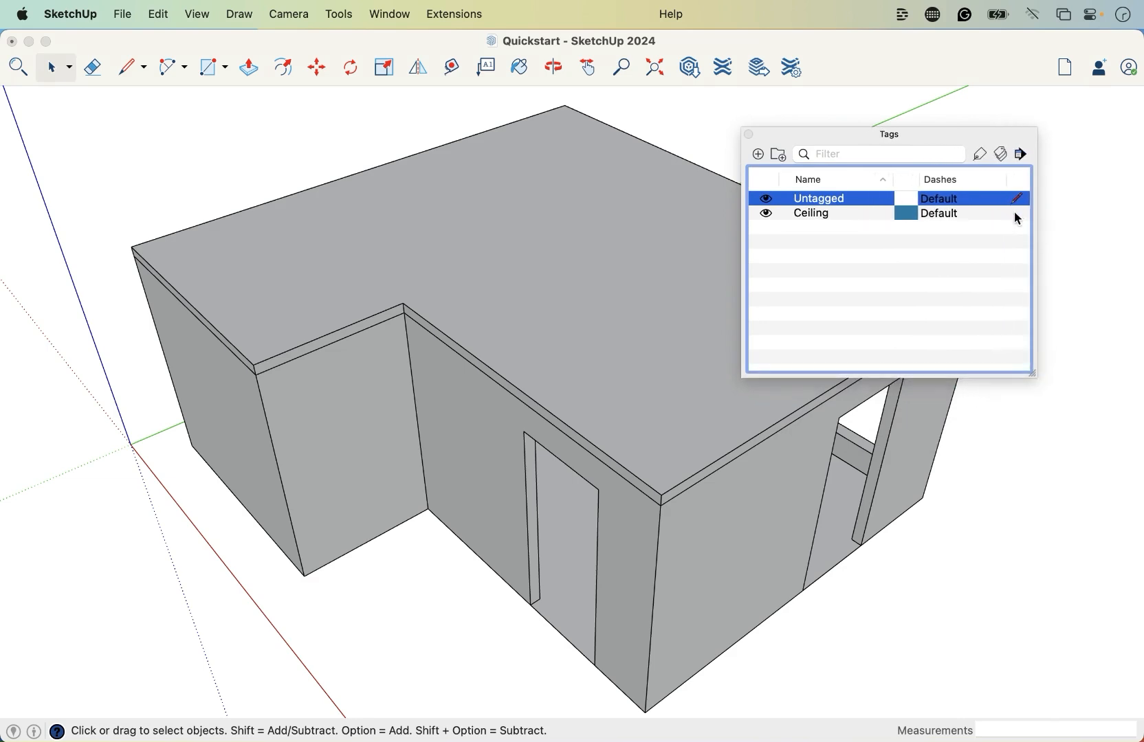
pyautogui.click(1008, 285)
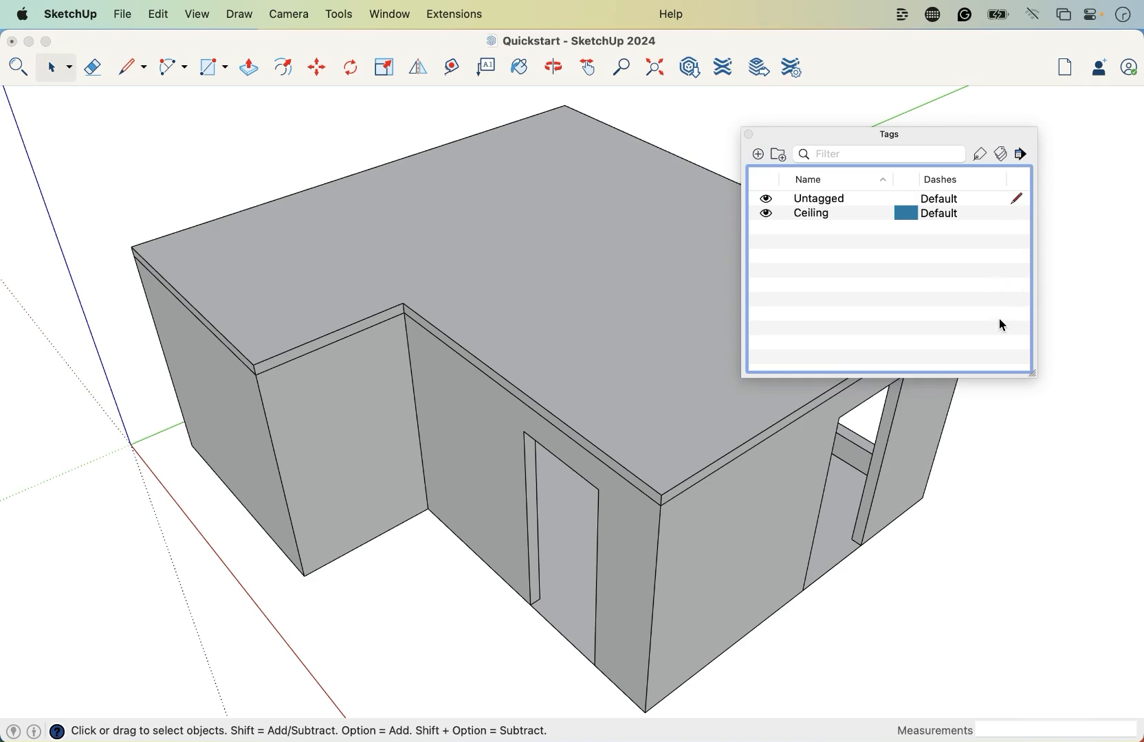
pyautogui.moveTo(905, 138); pyautogui.dragTo(928, 141)
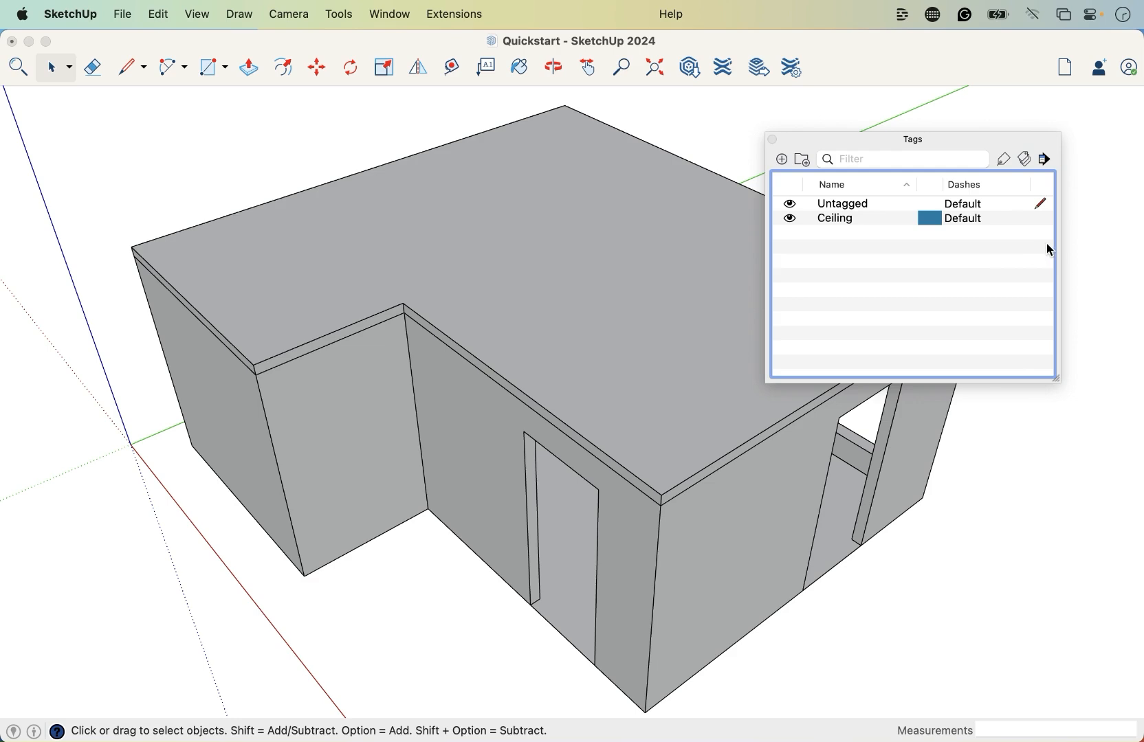
pyautogui.click(1043, 203)
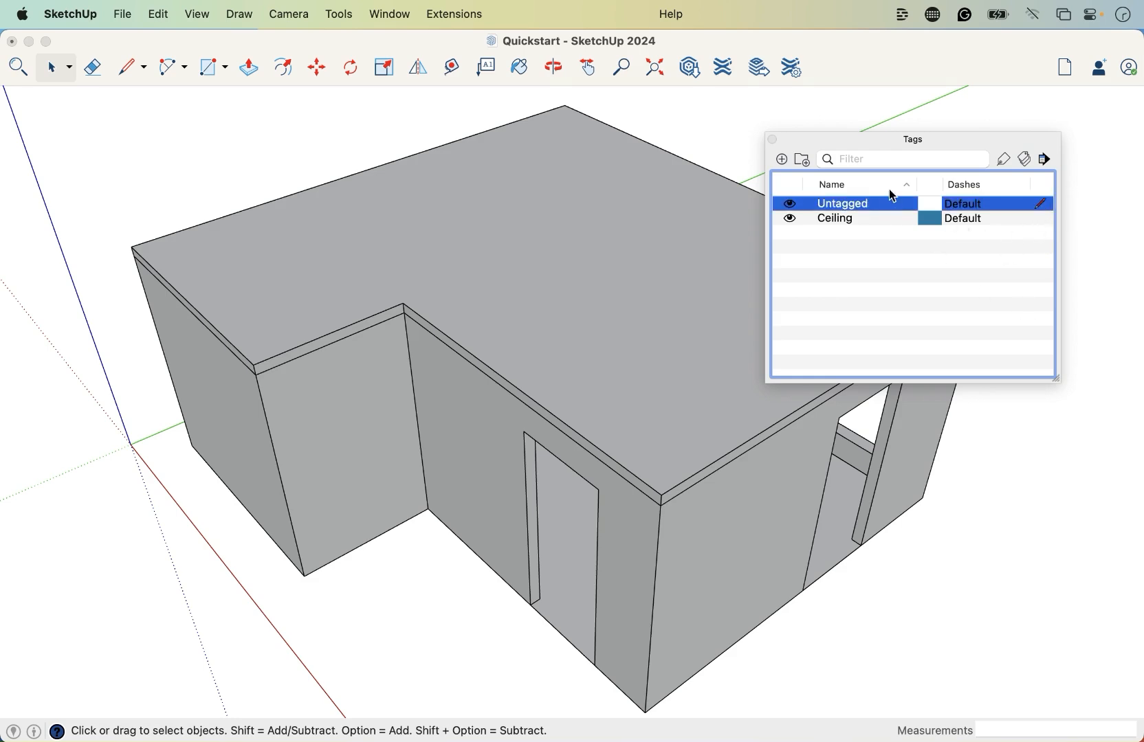
pyautogui.click(965, 348)
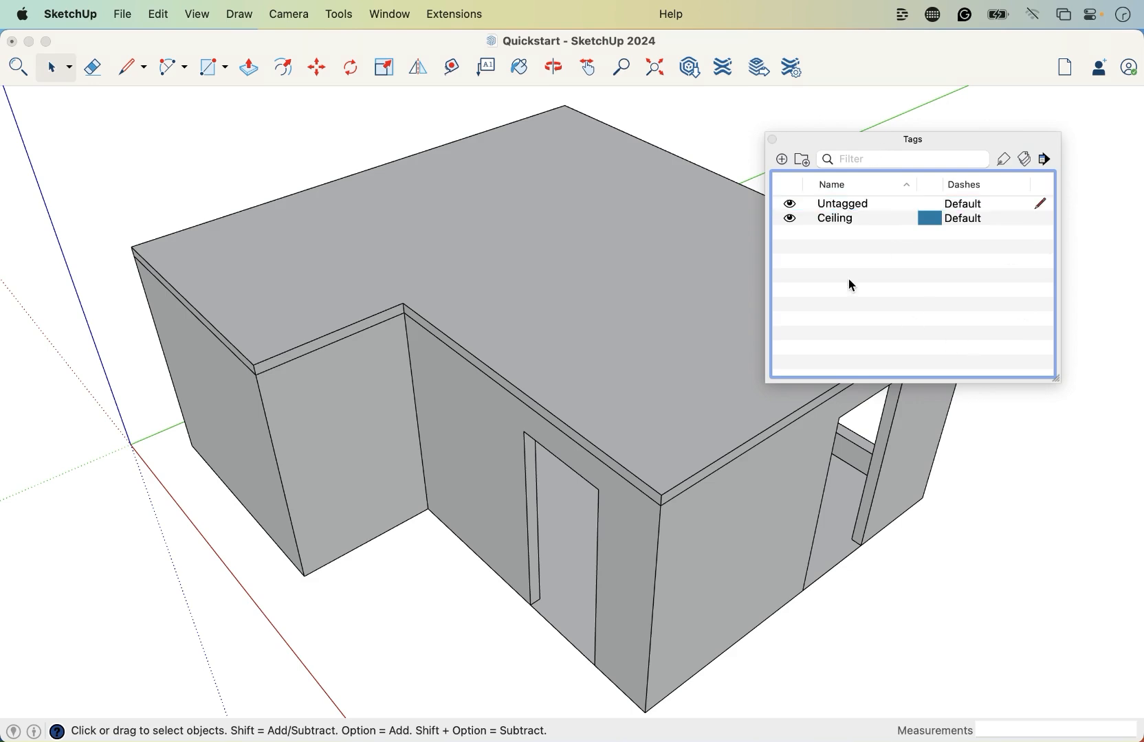
# - Open the Ceiling tag's name for editing, leave the name as it is, and select the tag again
pyautogui.click(834, 224)
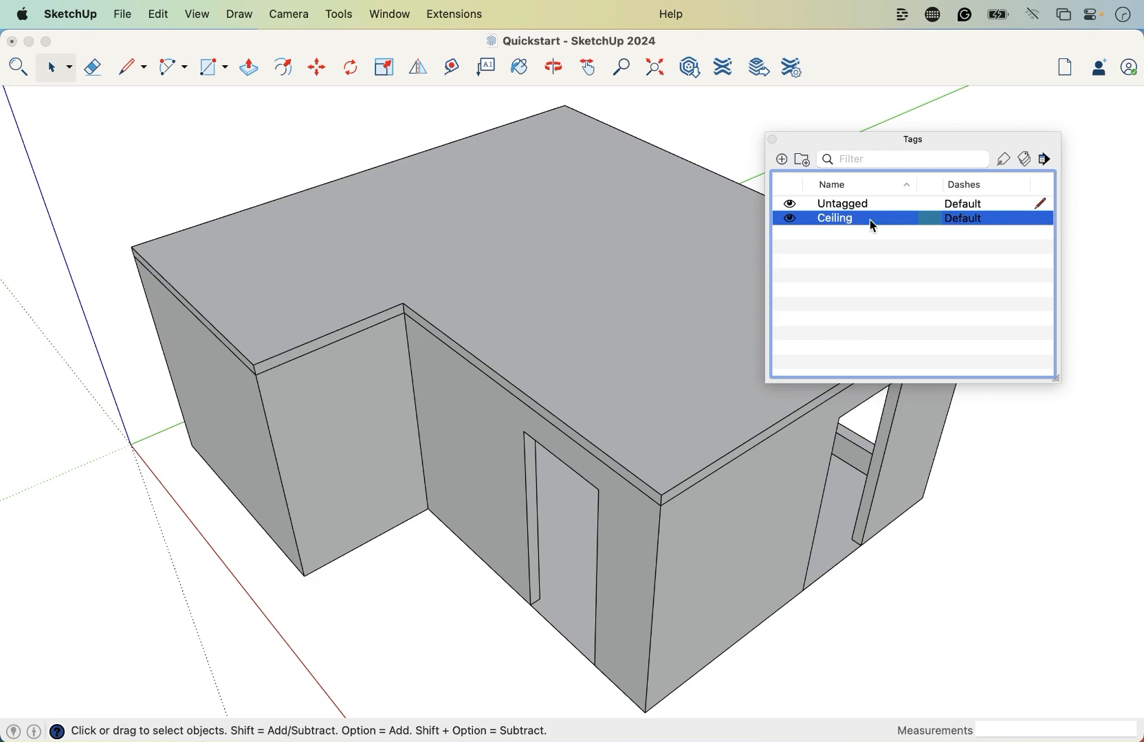
pyautogui.doubleClick(835, 220)
pyautogui.click(868, 254)
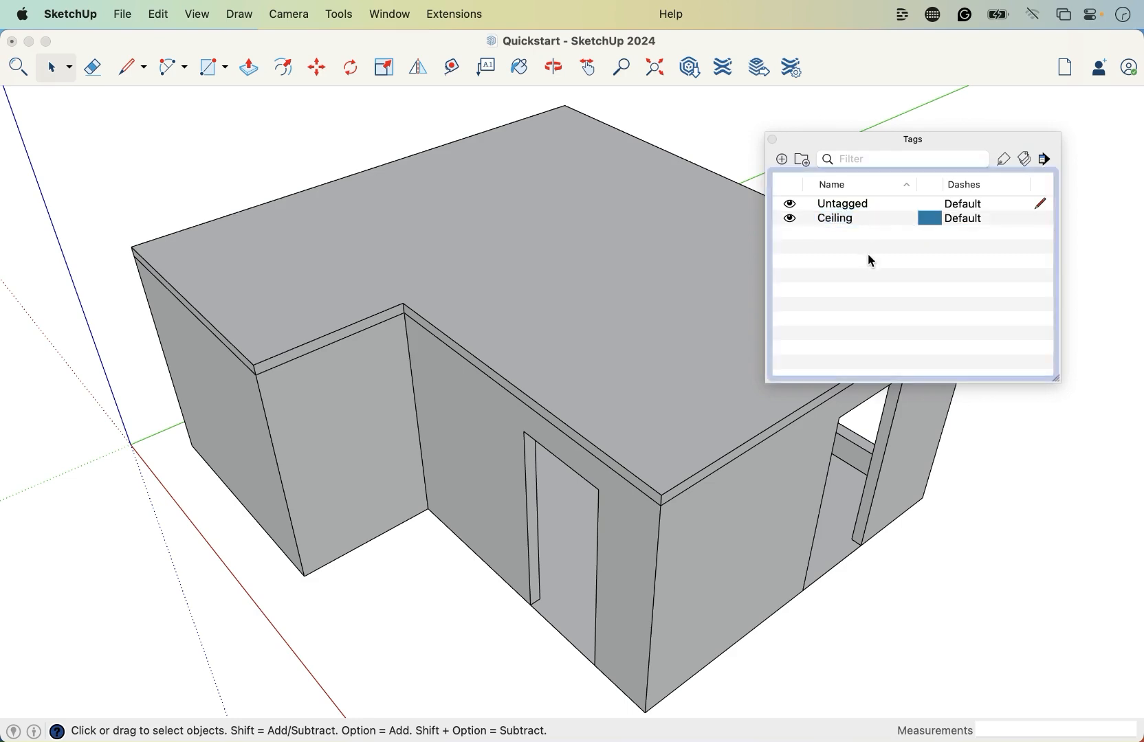
pyautogui.click(837, 219)
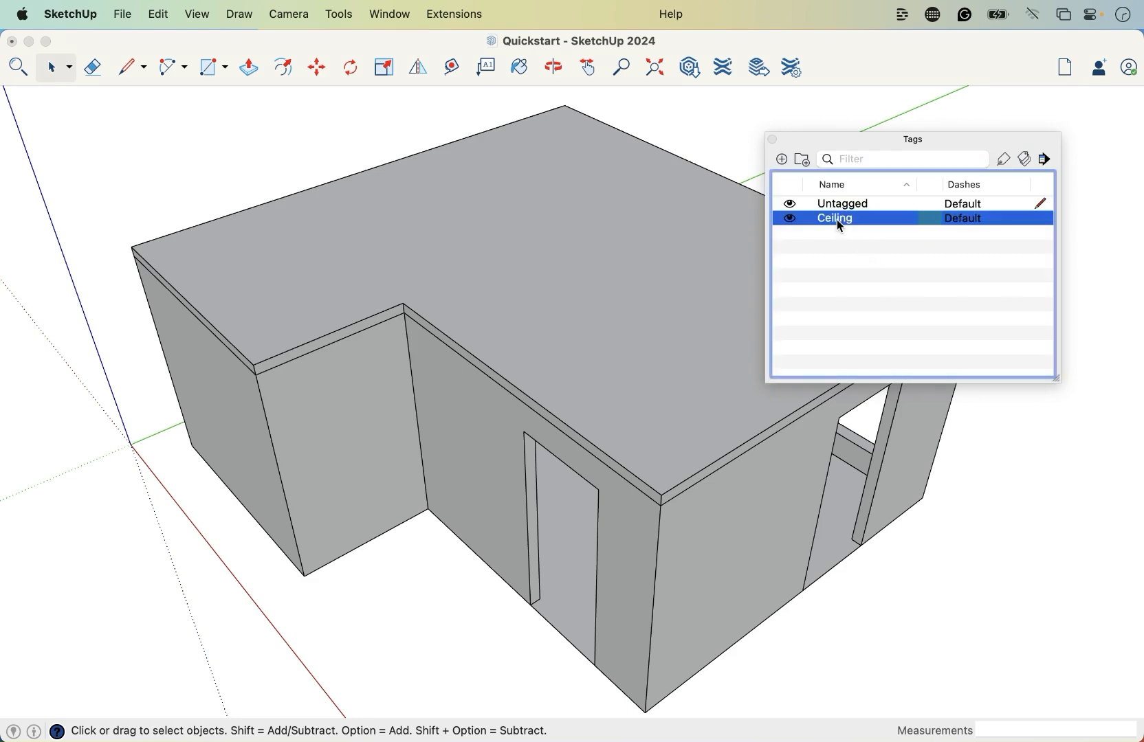
# - Apply the Ceiling tag to the roof slab group with the Tag tool, and return to selecting
pyautogui.click(1004, 165)
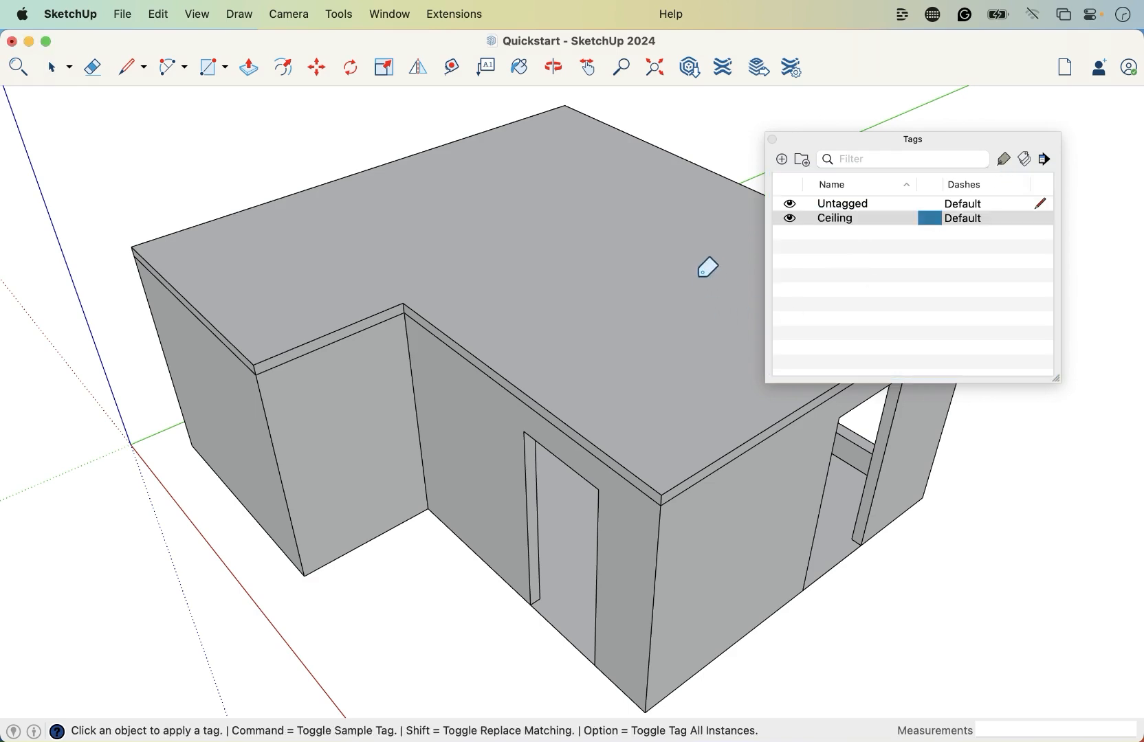
pyautogui.click(634, 214)
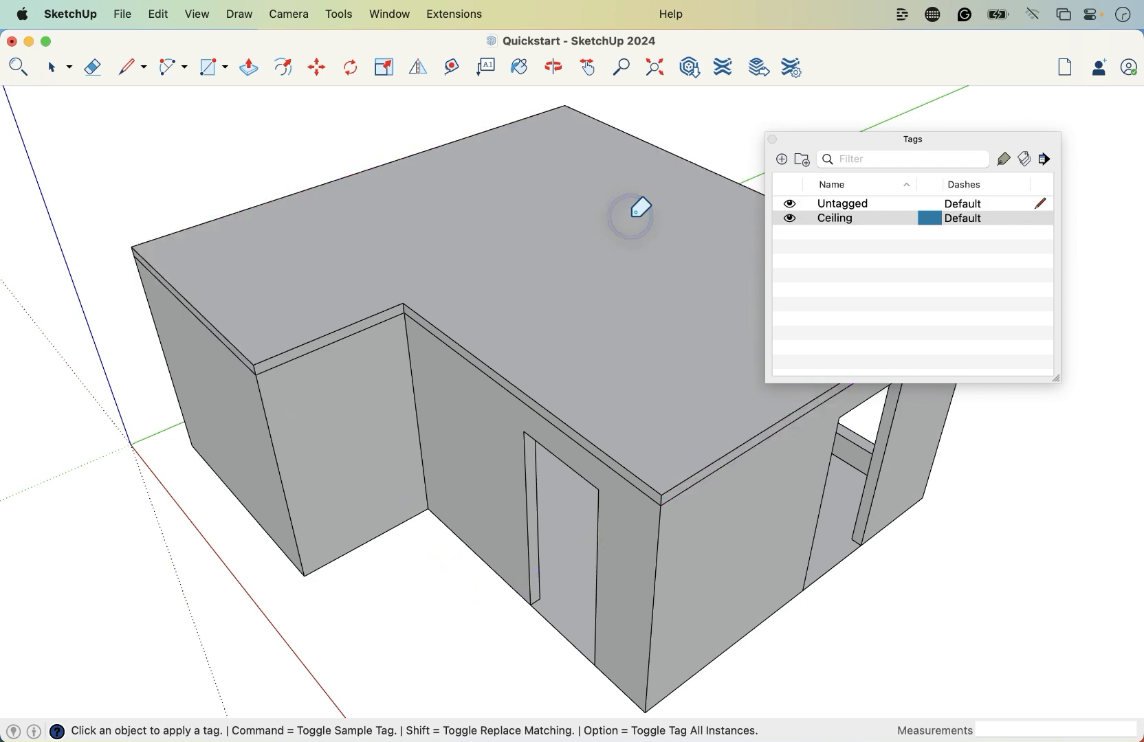
pyautogui.click(626, 266)
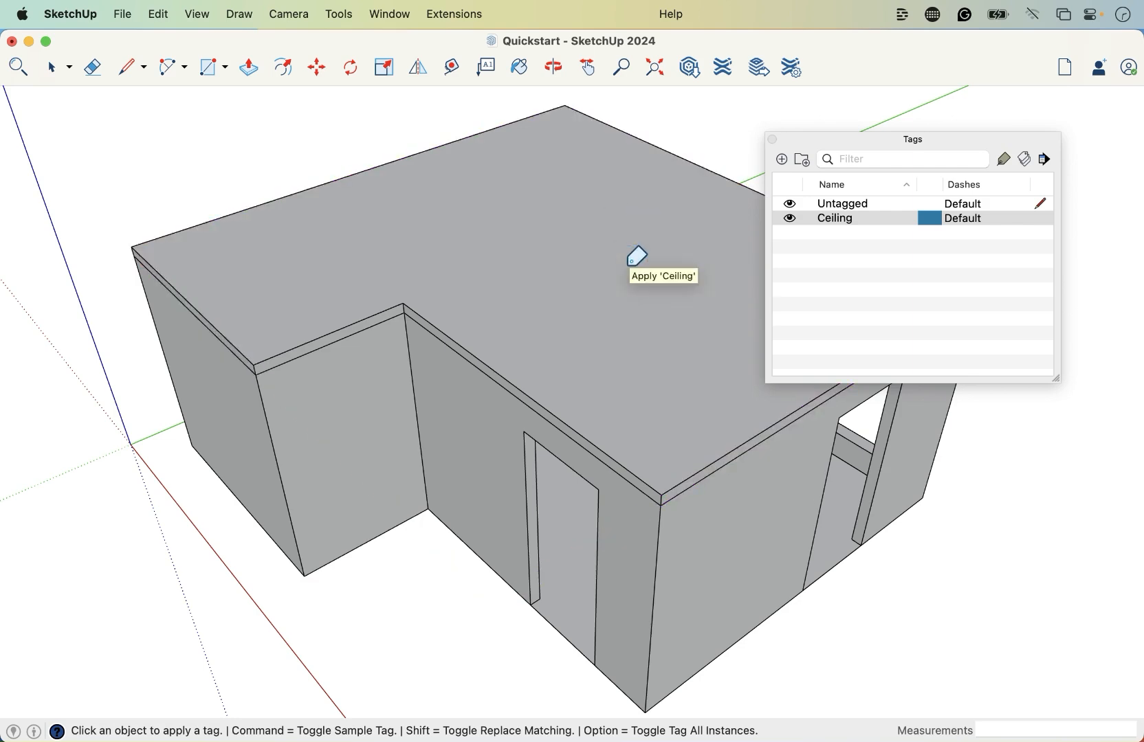
pyautogui.press('space')
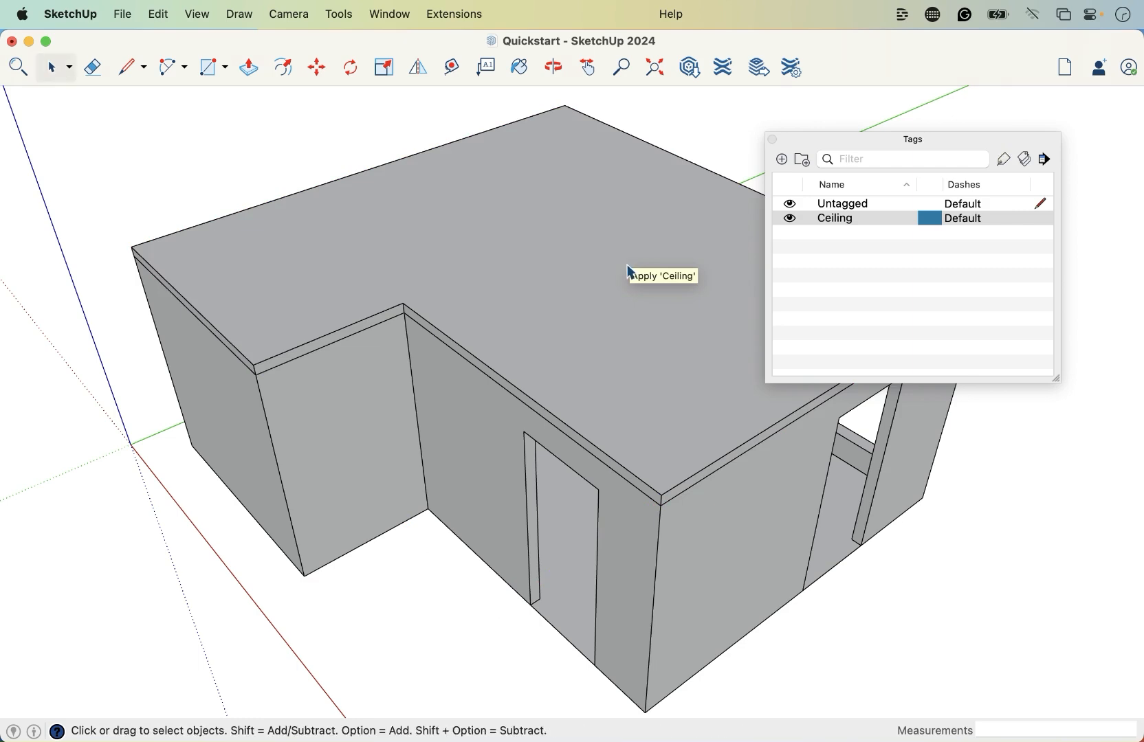
# - Toggle the Ceiling tag's visibility several times to check that it controls only the roof slab, leaving it shown
pyautogui.click(792, 220)
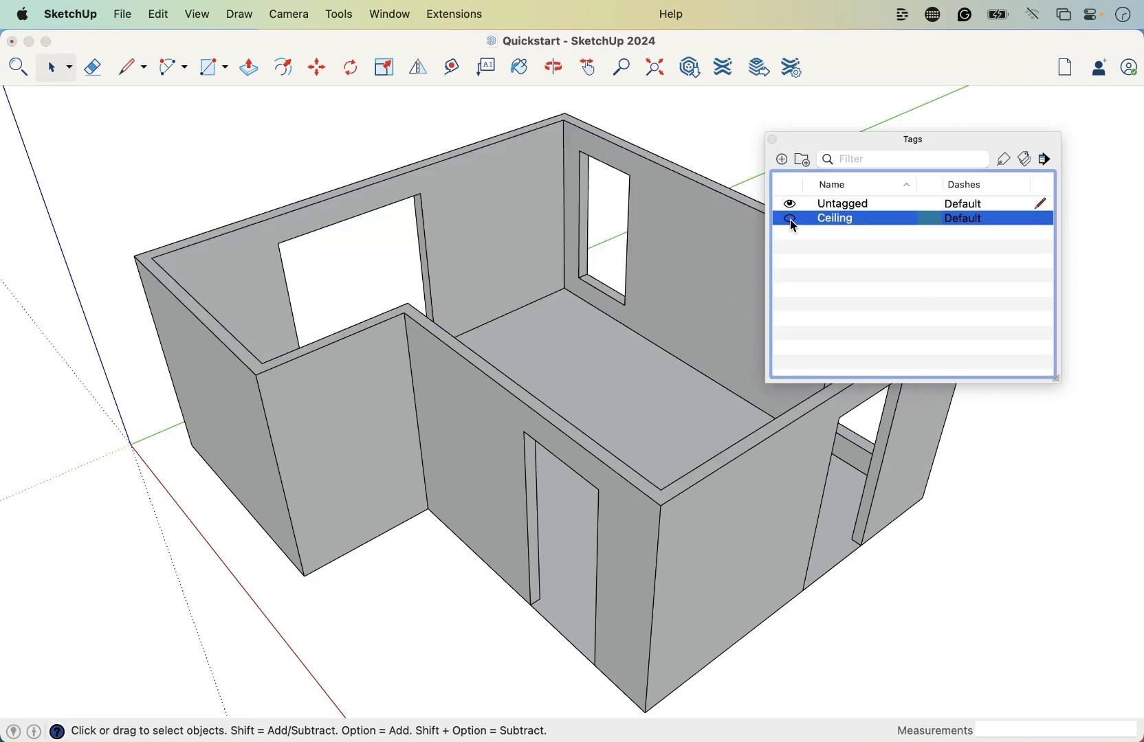
pyautogui.click(792, 221)
pyautogui.click(790, 220)
pyautogui.click(793, 232)
pyautogui.click(791, 220)
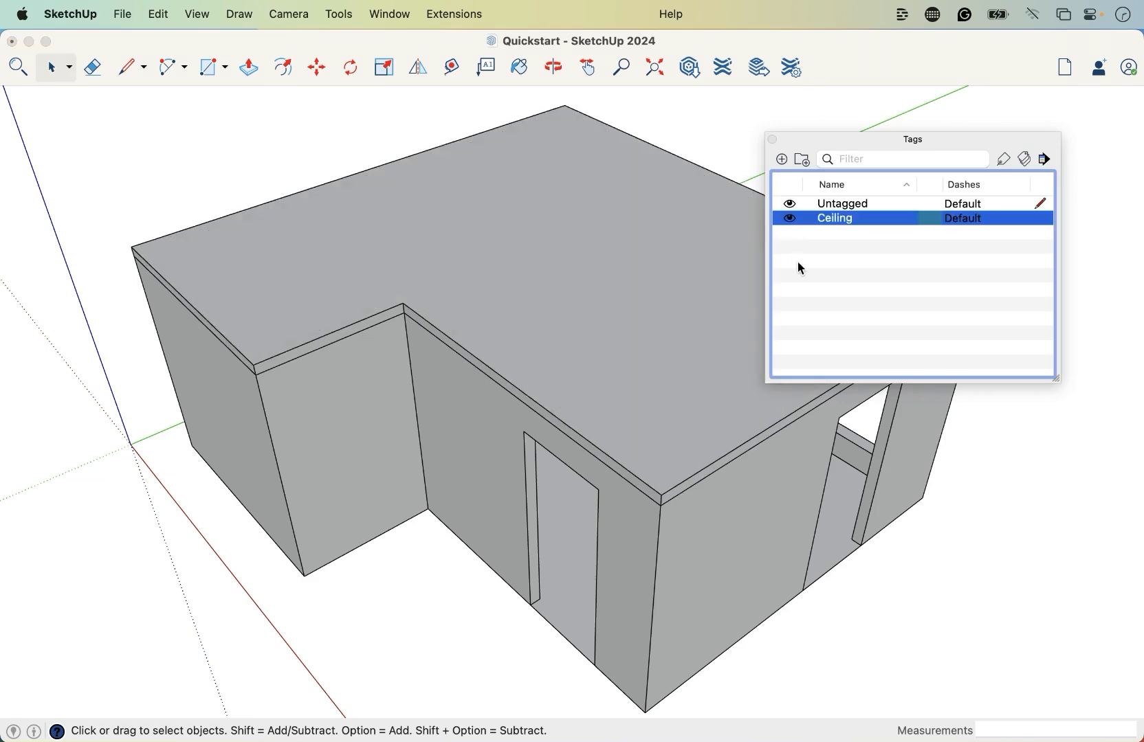
pyautogui.click(789, 221)
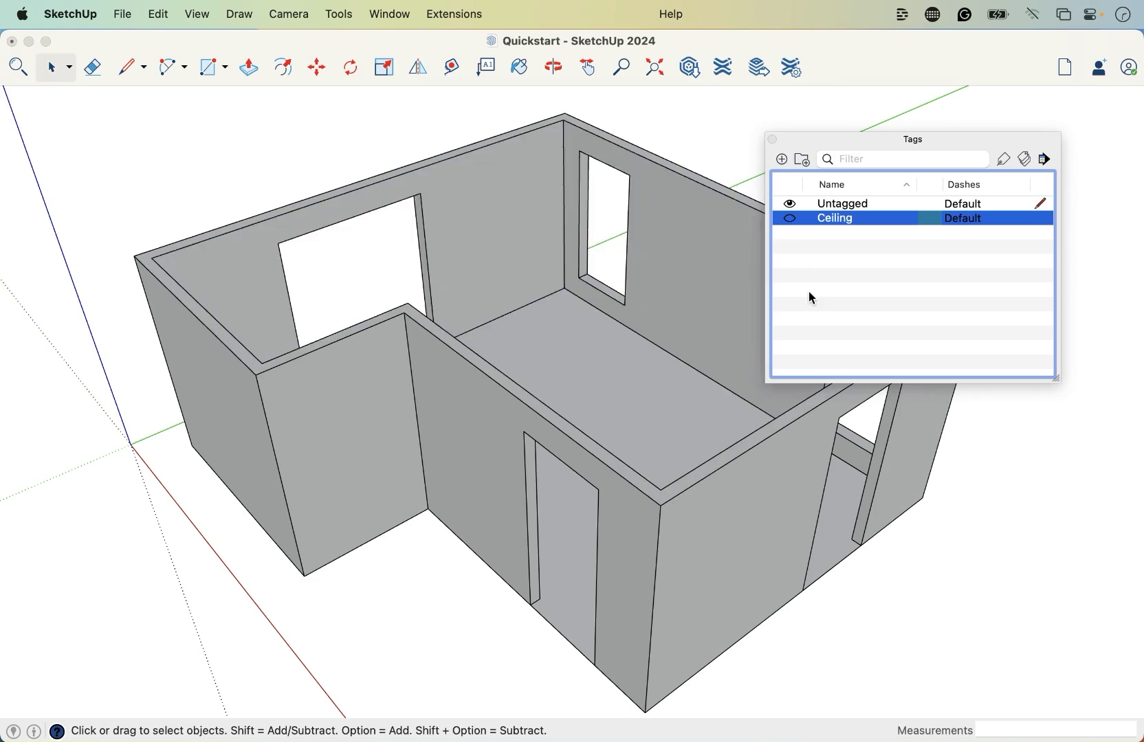
pyautogui.click(791, 220)
pyautogui.click(790, 220)
pyautogui.click(789, 222)
# - Apply the Ceiling tag to the wall group as well, and toggle the tag's visibility to check the effect
pyautogui.click(1003, 162)
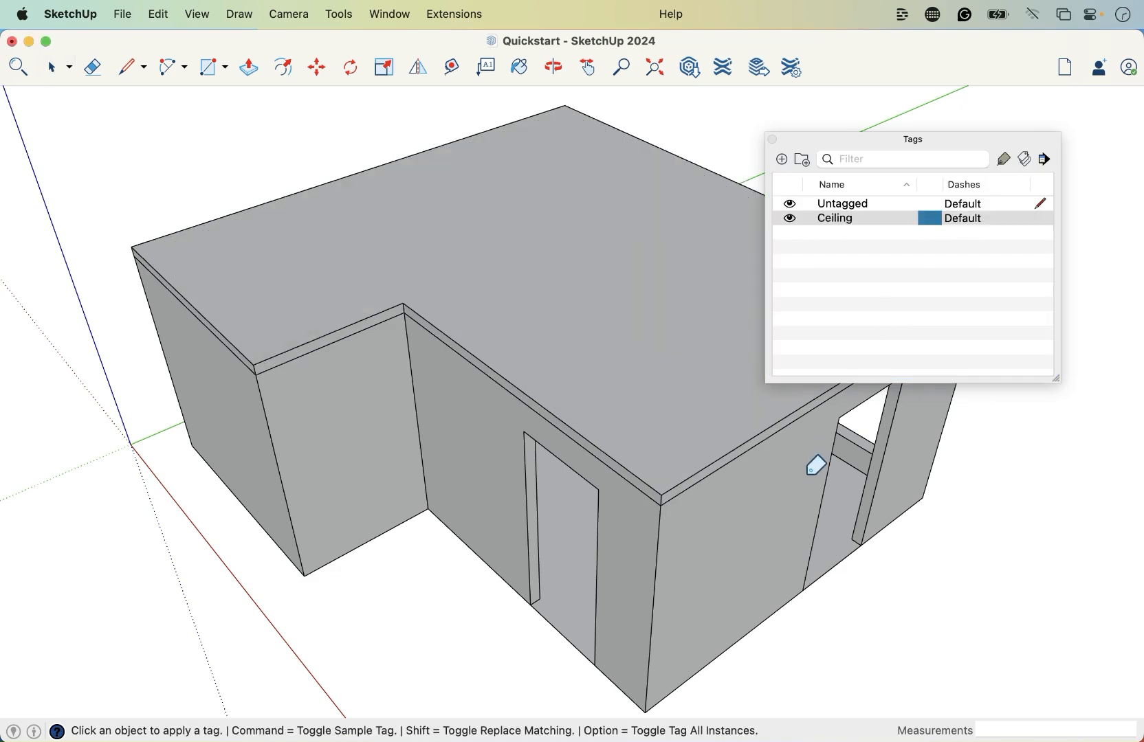
pyautogui.click(791, 219)
pyautogui.click(791, 221)
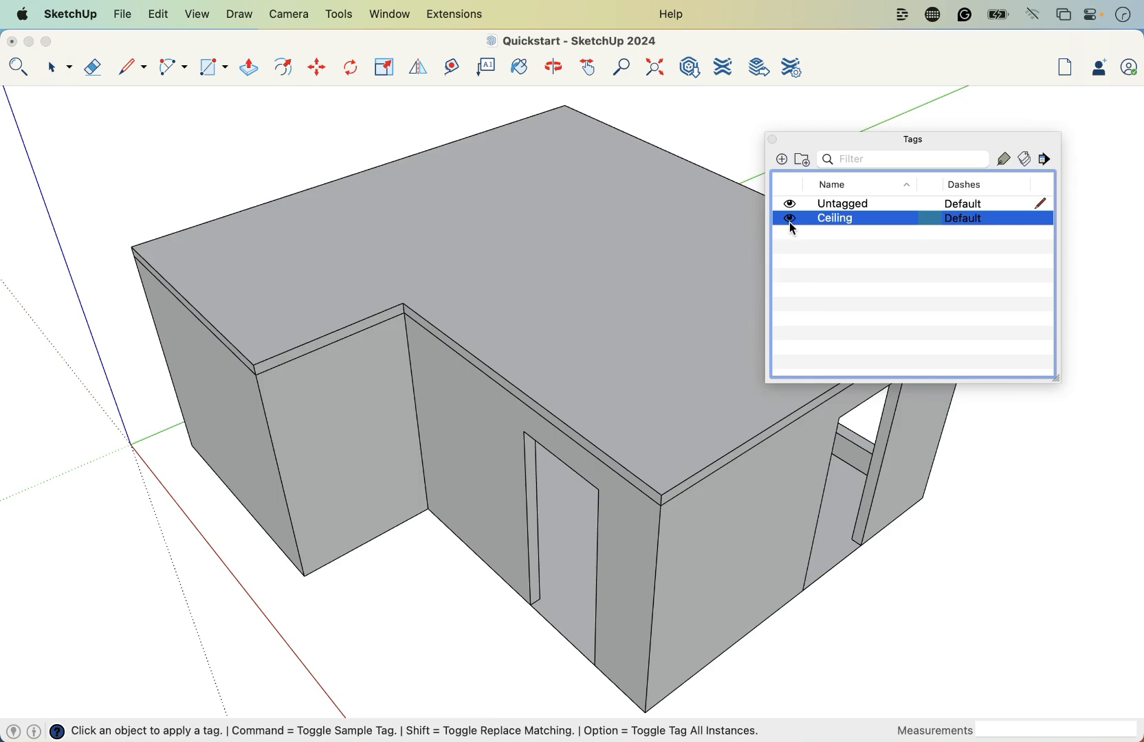
pyautogui.click(789, 221)
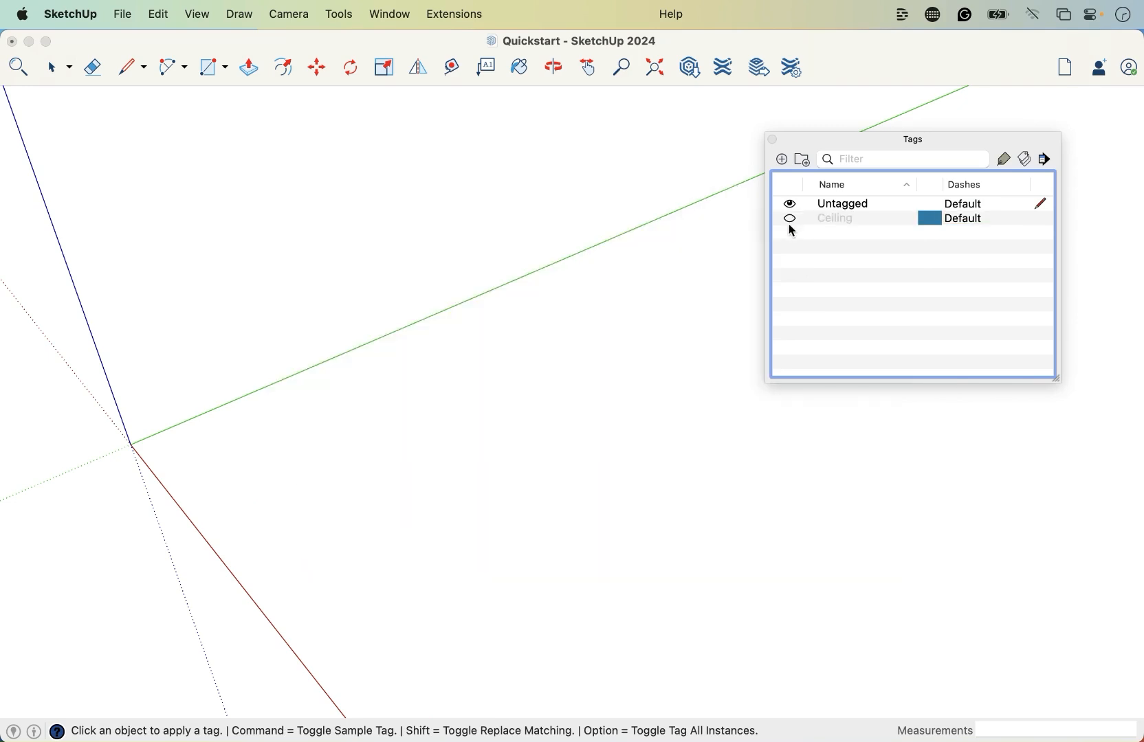
pyautogui.click(790, 221)
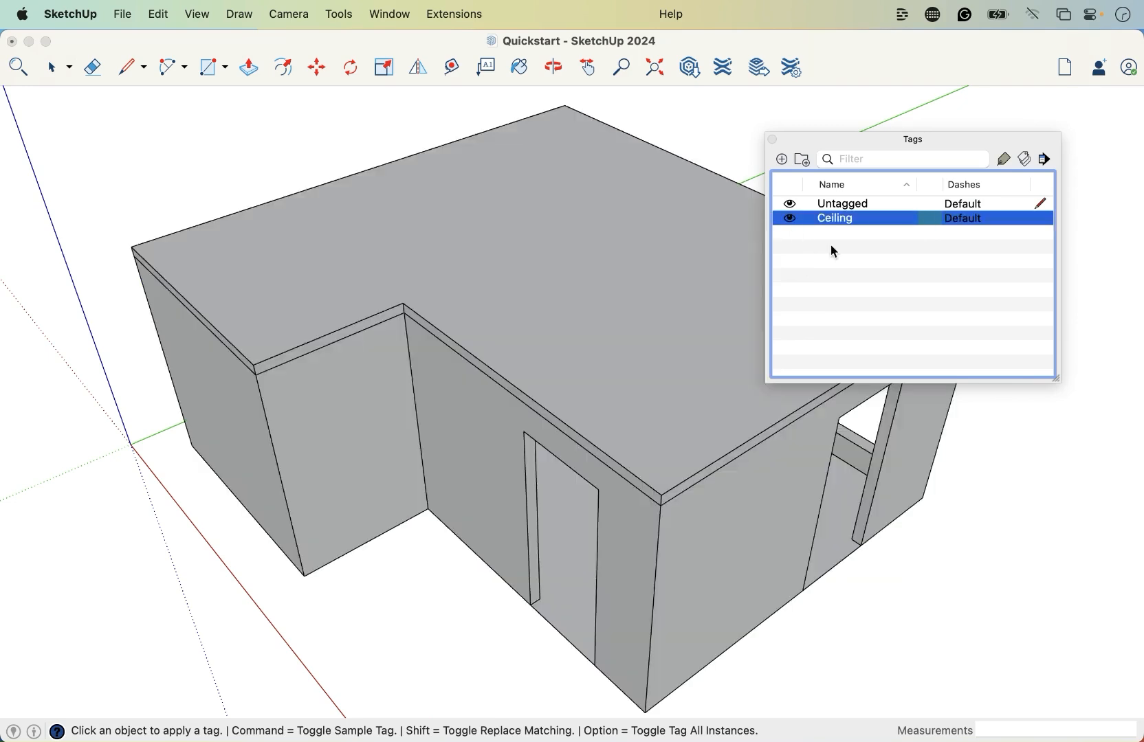
# - Return the wall group to Untagged with the Tag tool, and check by hiding and showing the Ceiling tag
pyautogui.click(837, 205)
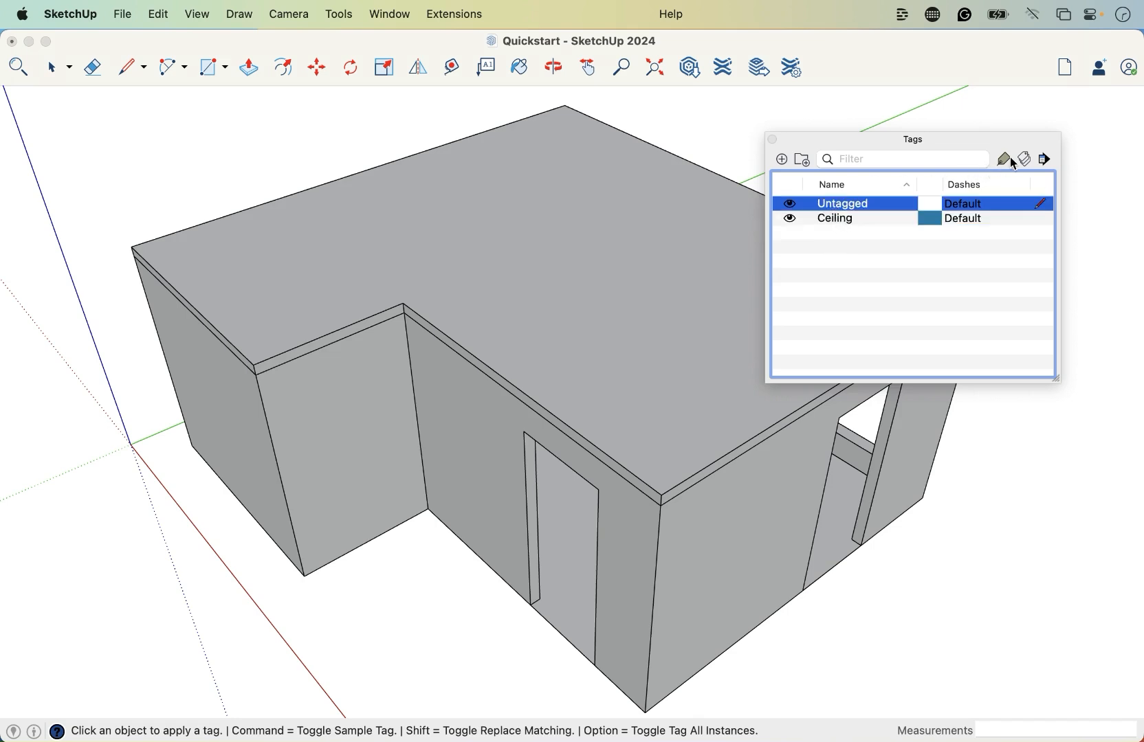
pyautogui.click(1003, 163)
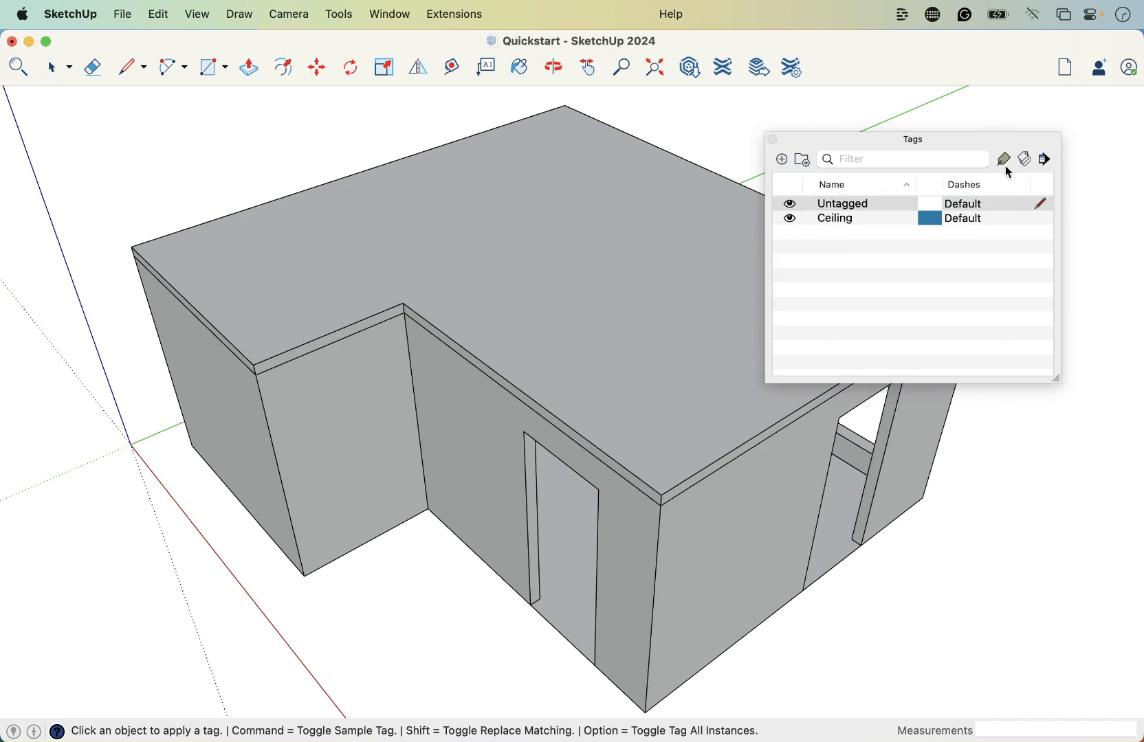
pyautogui.click(781, 491)
pyautogui.click(790, 219)
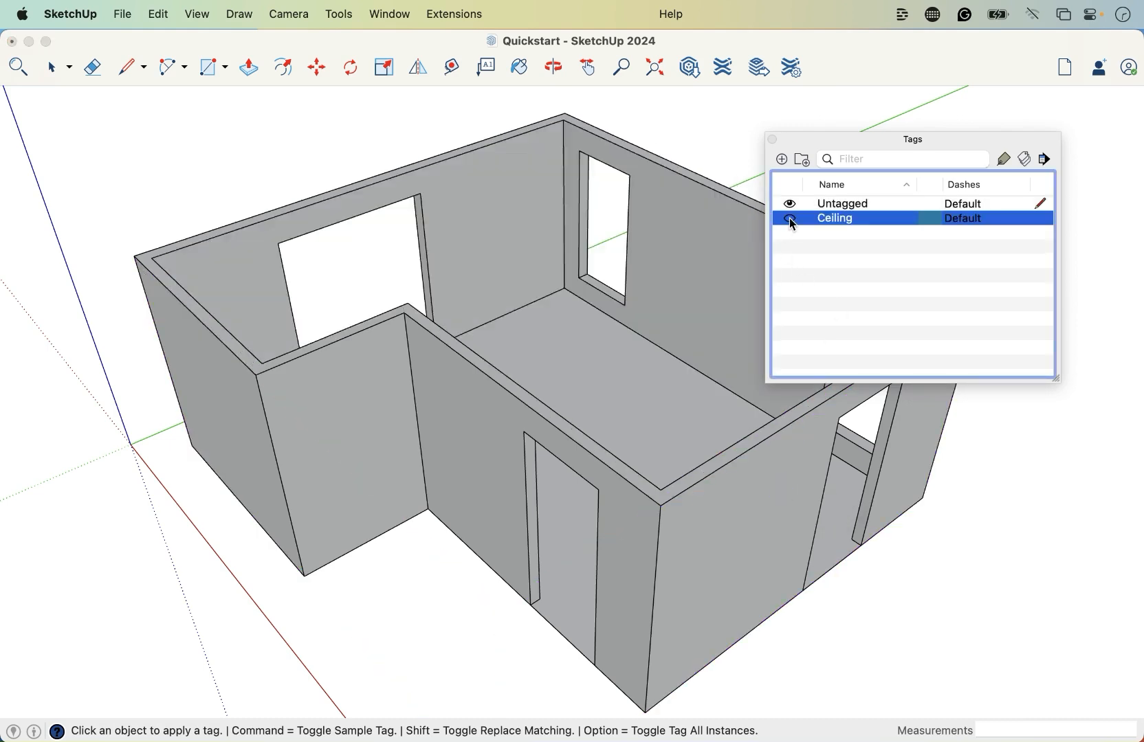
pyautogui.click(790, 218)
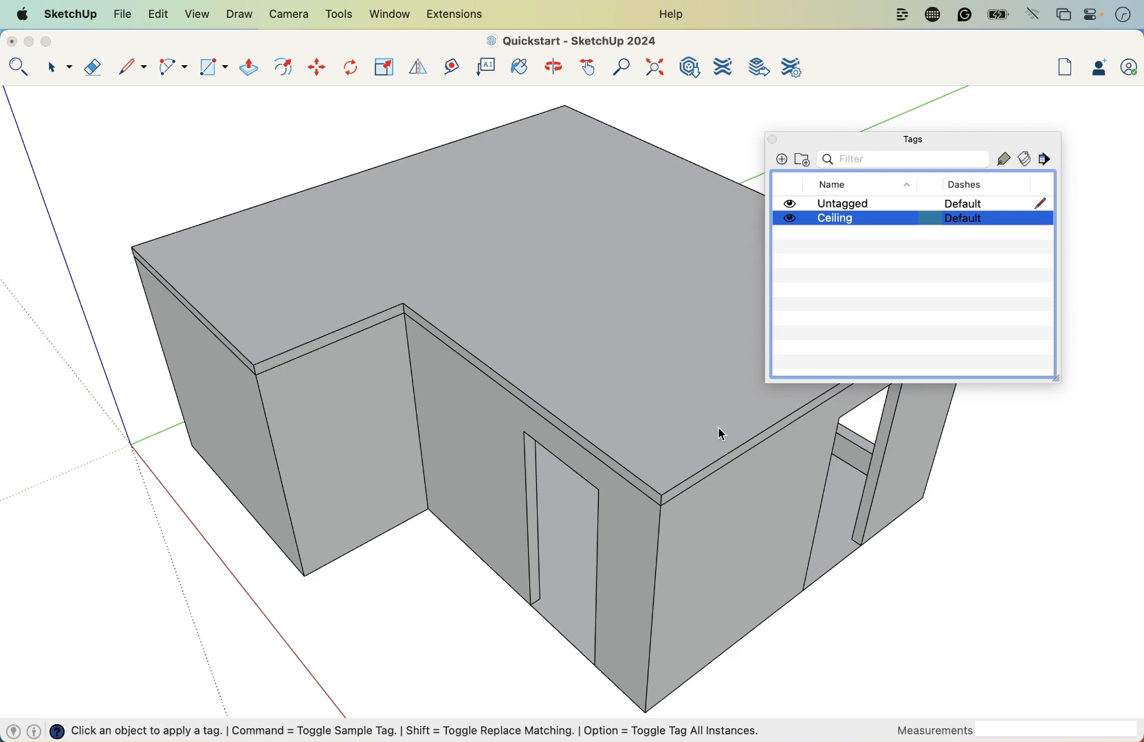
# - Show the wall group's entity information and stack it directly above the tag list beside the model
pyautogui.moveTo(851, 140); pyautogui.dragTo(885, 287)
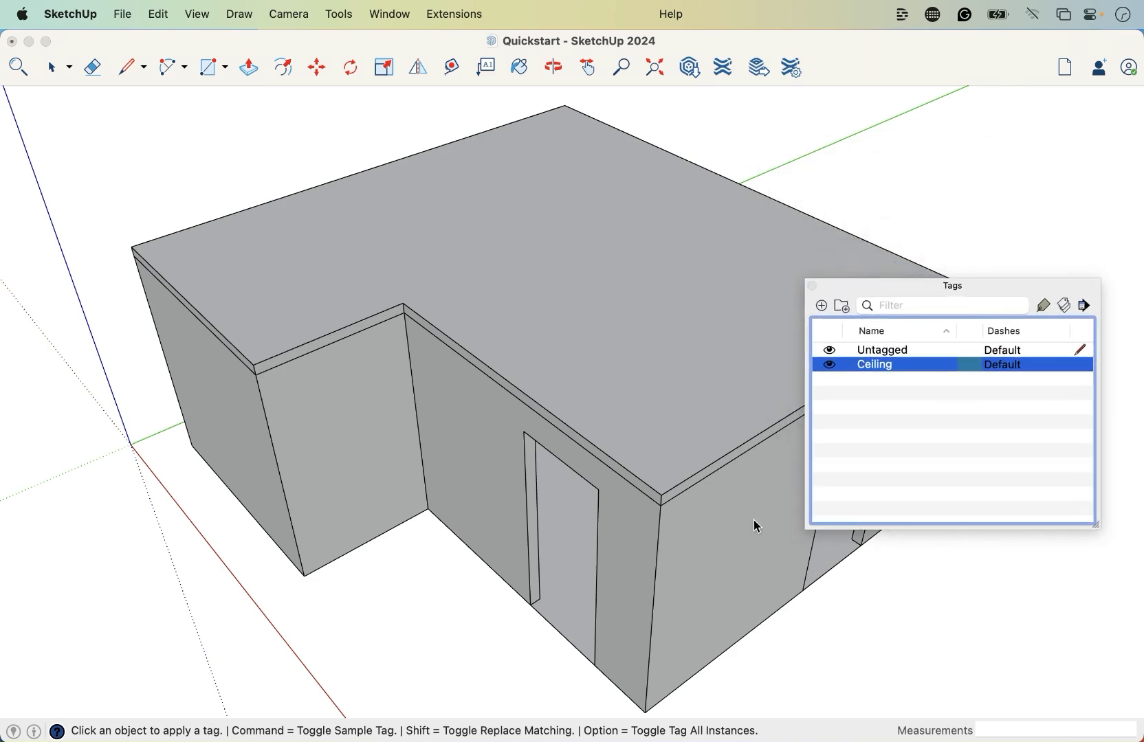
pyautogui.rightClick(734, 500)
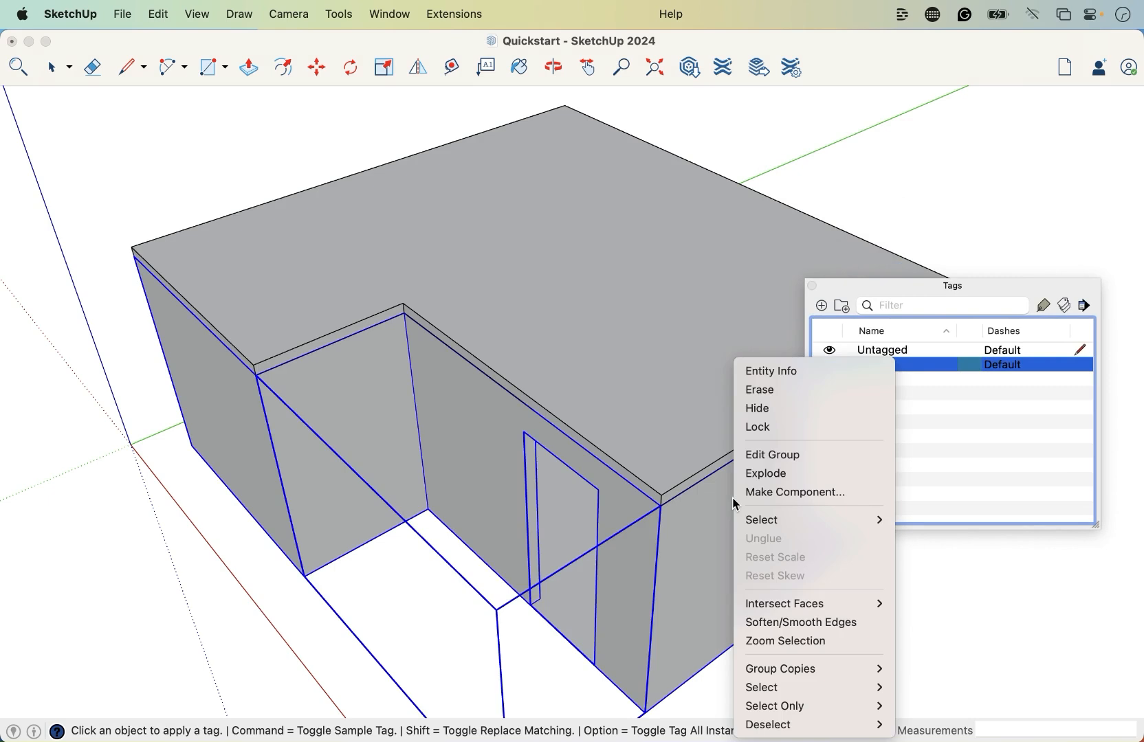
pyautogui.click(796, 372)
pyautogui.moveTo(955, 108); pyautogui.dragTo(874, 63)
pyautogui.moveTo(878, 283)
pyautogui.mouseDown()
pyautogui.moveTo(862, 376)
pyautogui.moveTo(892, 398)
pyautogui.moveTo(860, 281)
pyautogui.mouseUp()
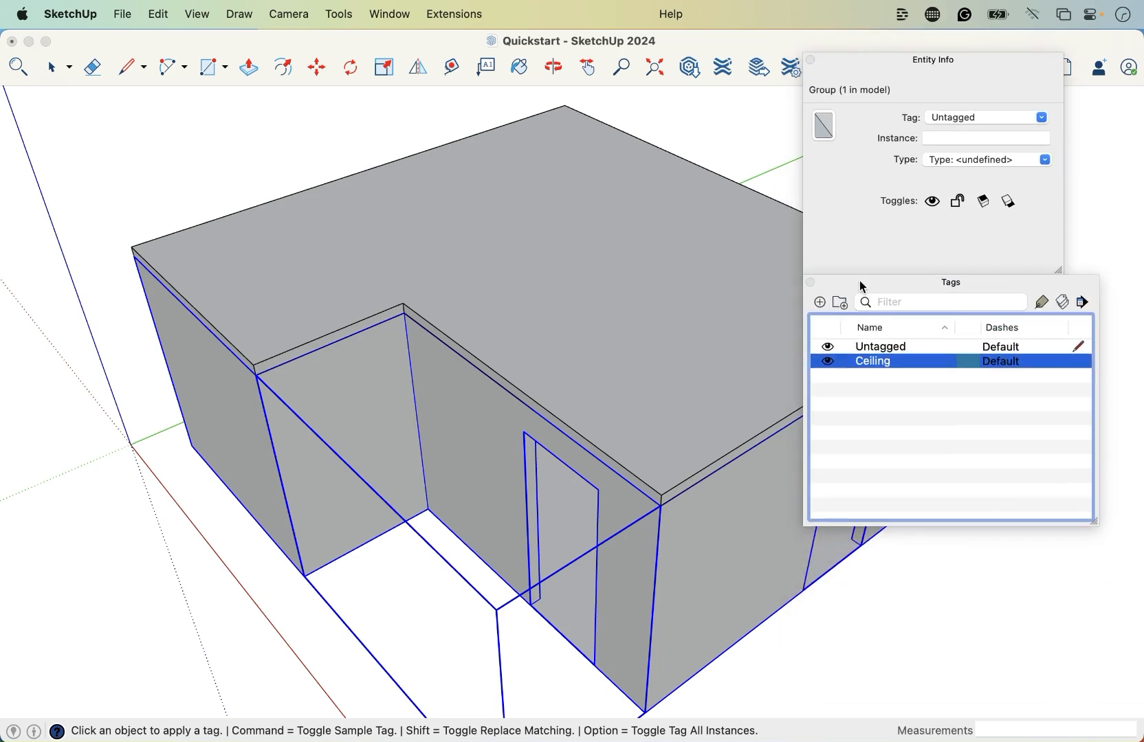
pyautogui.moveTo(891, 61); pyautogui.dragTo(864, 78)
pyautogui.moveTo(882, 313)
pyautogui.mouseDown()
pyautogui.moveTo(878, 390)
pyautogui.moveTo(879, 313)
pyautogui.mouseUp()
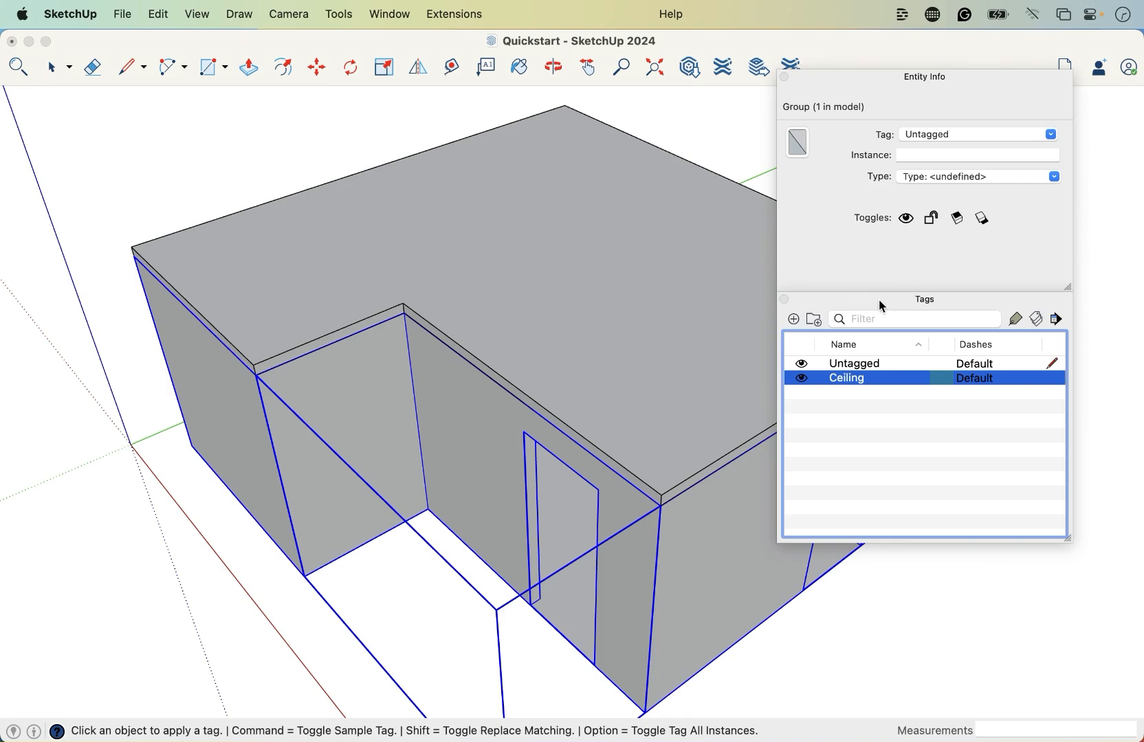
# - Collapse and re-expand the tag list and the entity information
pyautogui.click(879, 301)
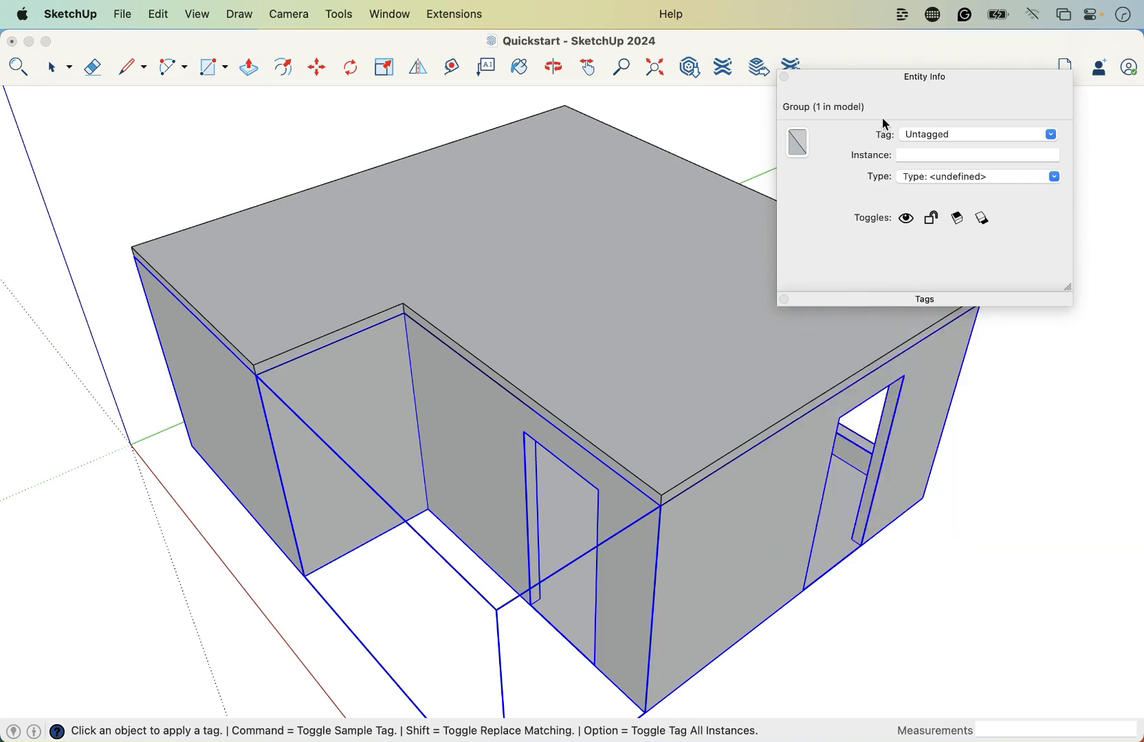
pyautogui.click(883, 77)
pyautogui.click(1012, 78)
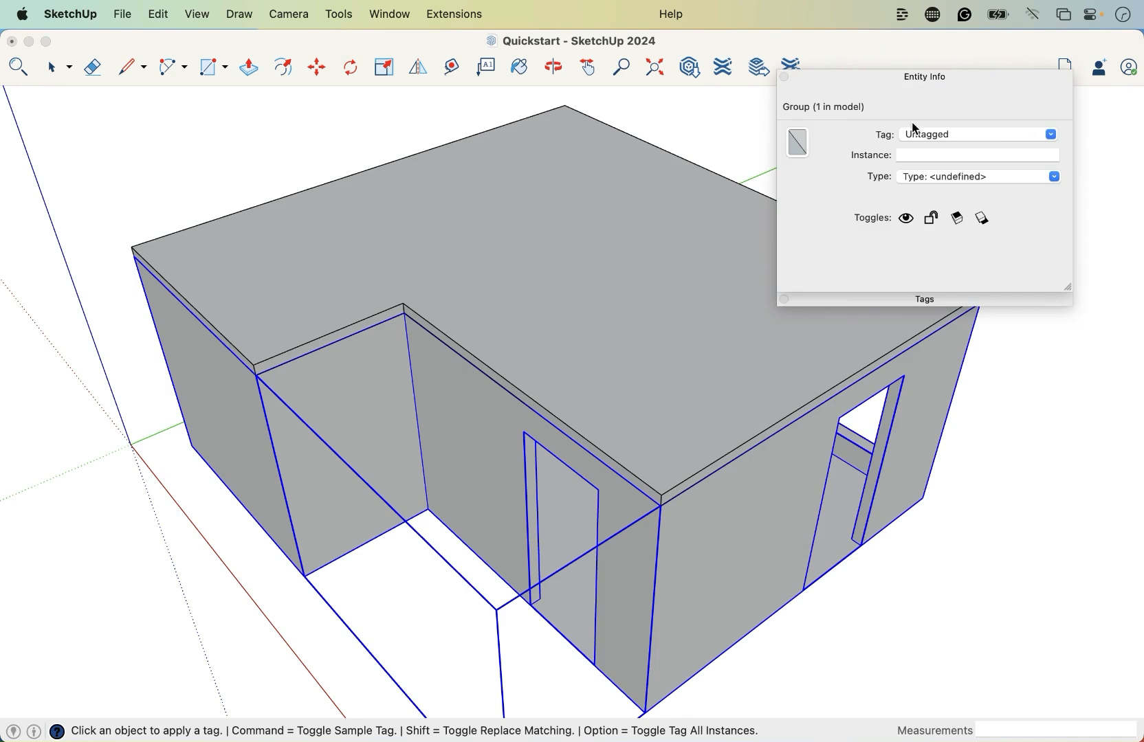
pyautogui.click(870, 300)
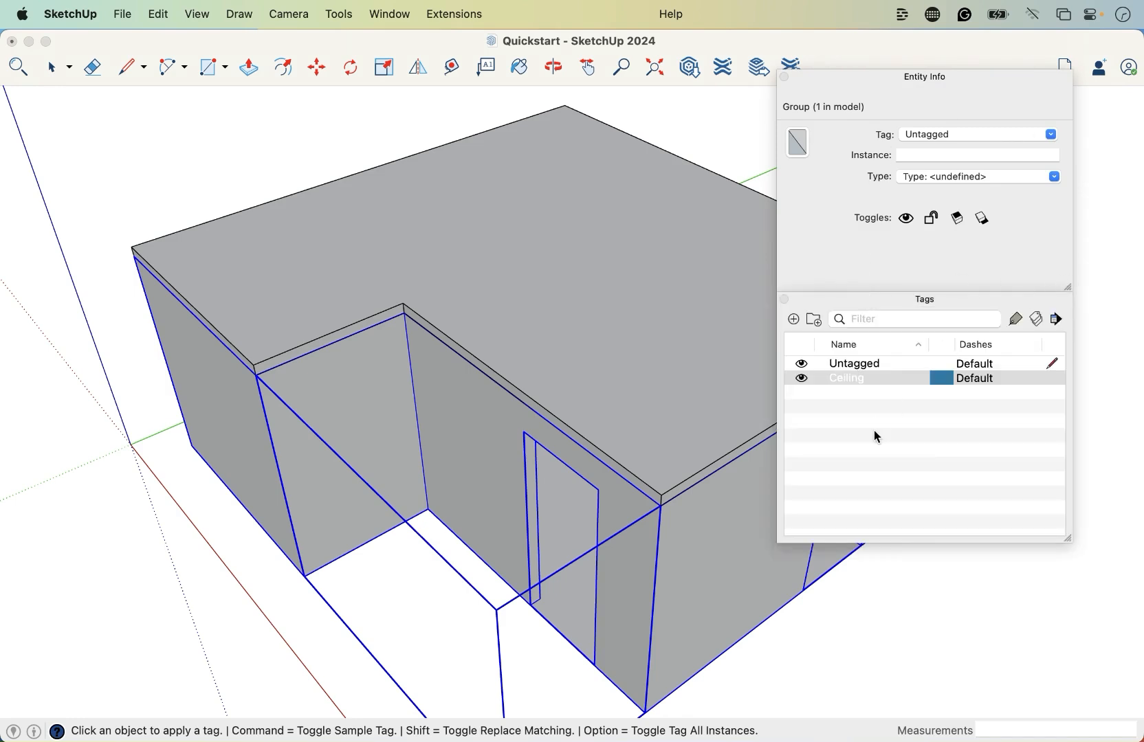
# - Assign the Ceiling tag to the selected wall group through its entity information, and toggle the tag's visibility to check
pyautogui.click(677, 572)
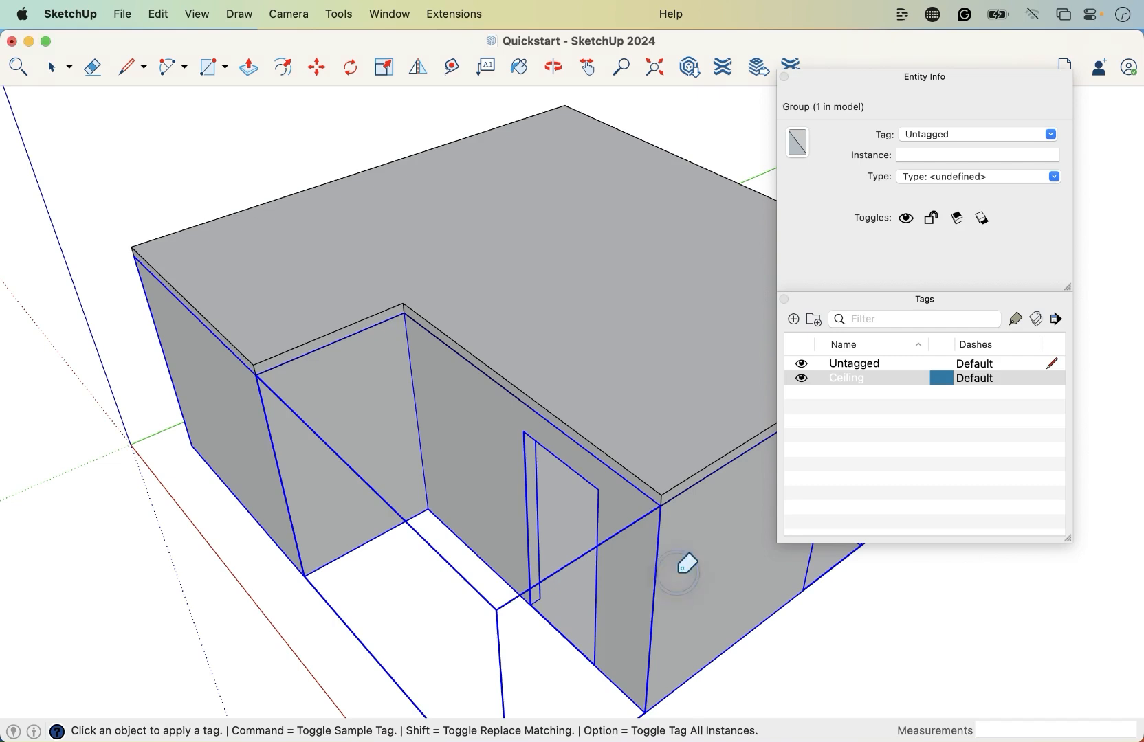
pyautogui.press('space')
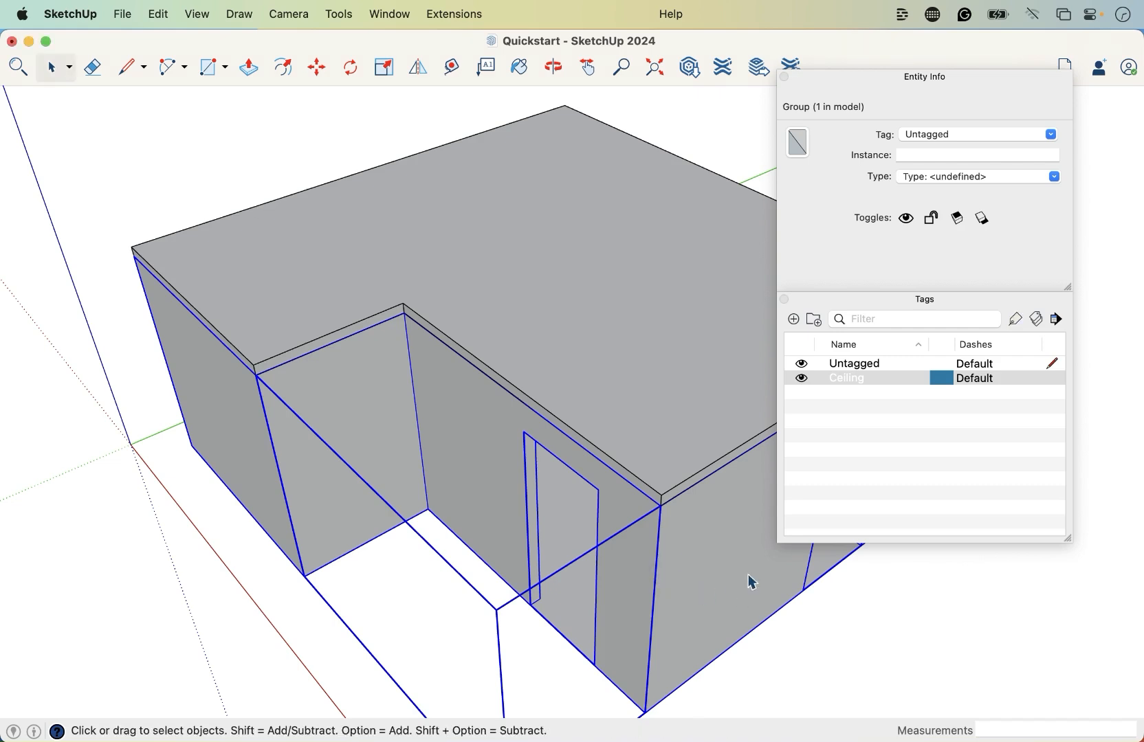
pyautogui.click(841, 653)
pyautogui.click(728, 603)
pyautogui.click(1050, 134)
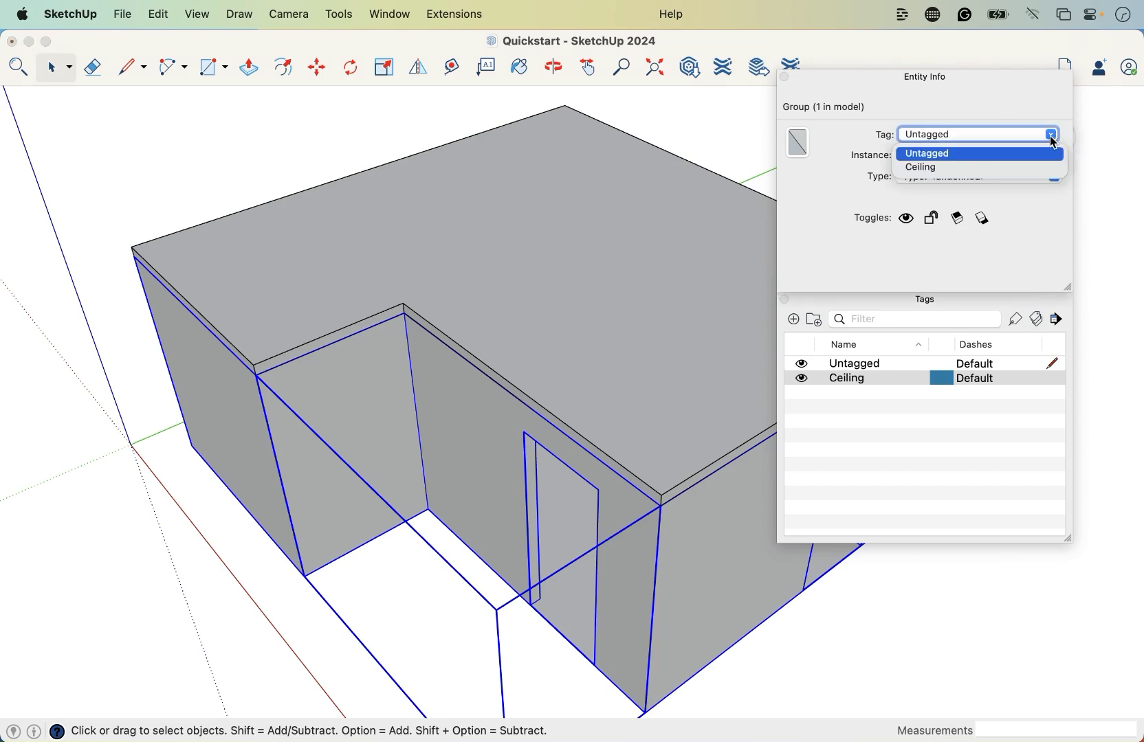
pyautogui.click(923, 170)
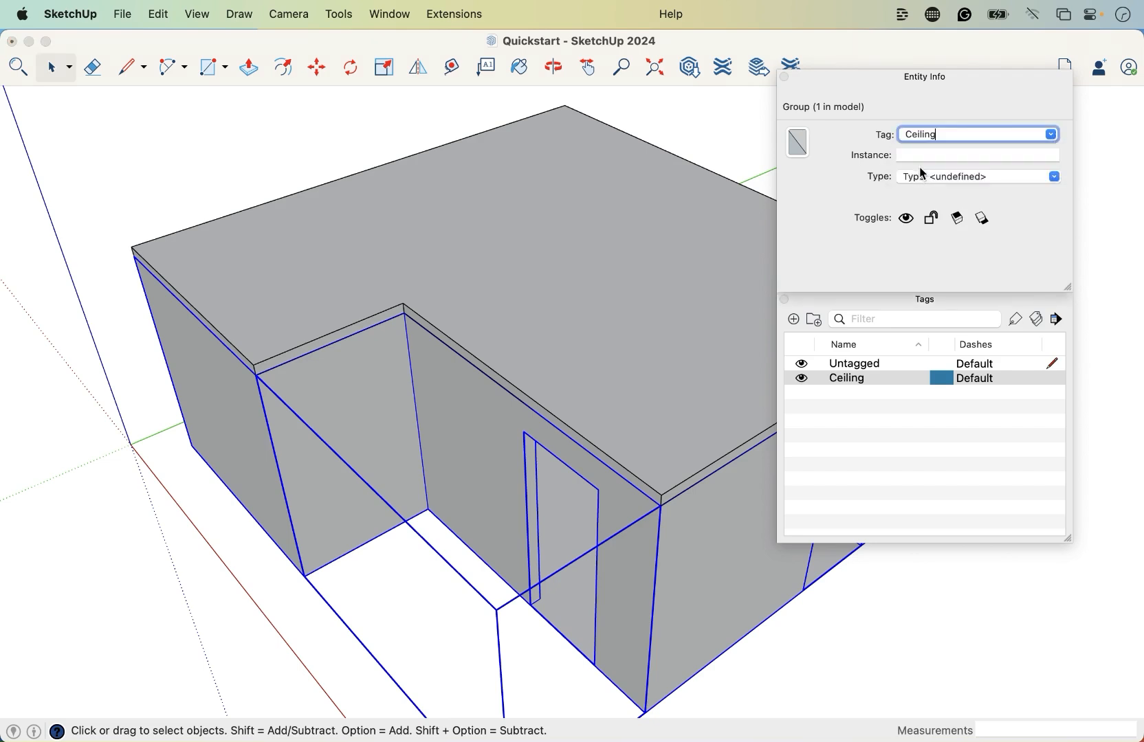
pyautogui.click(802, 381)
pyautogui.click(802, 379)
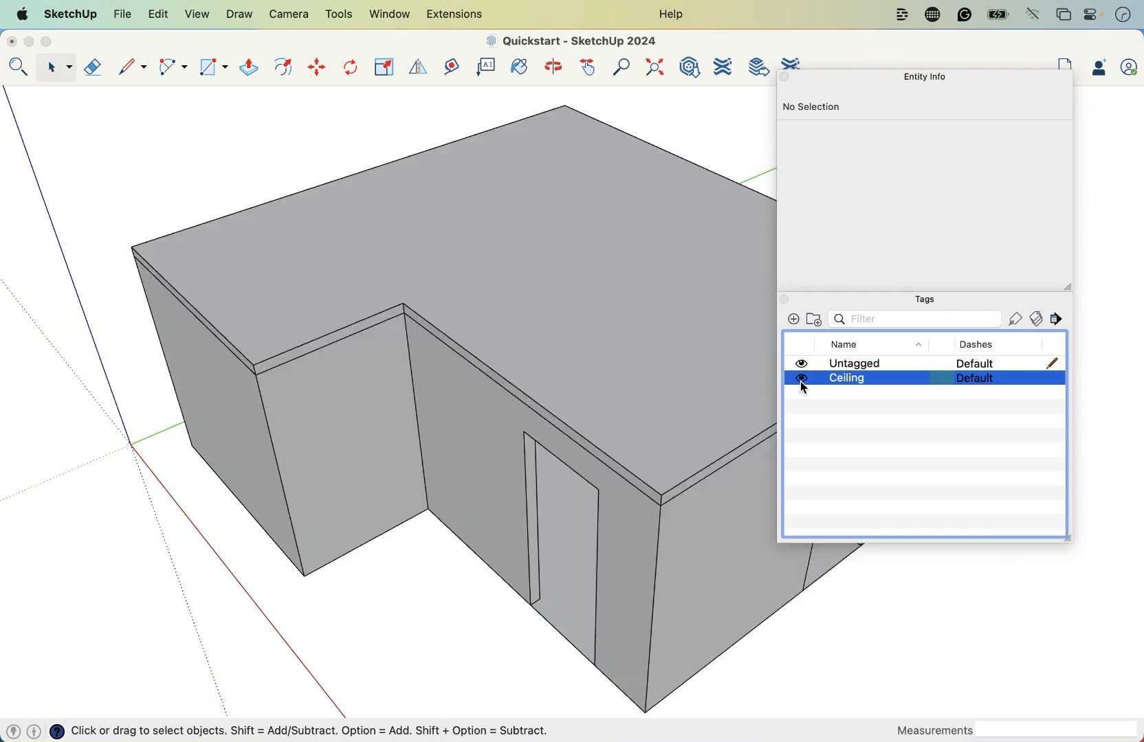
# - Reselect the wall group and set its tag to Untagged in the entity information
pyautogui.click(704, 562)
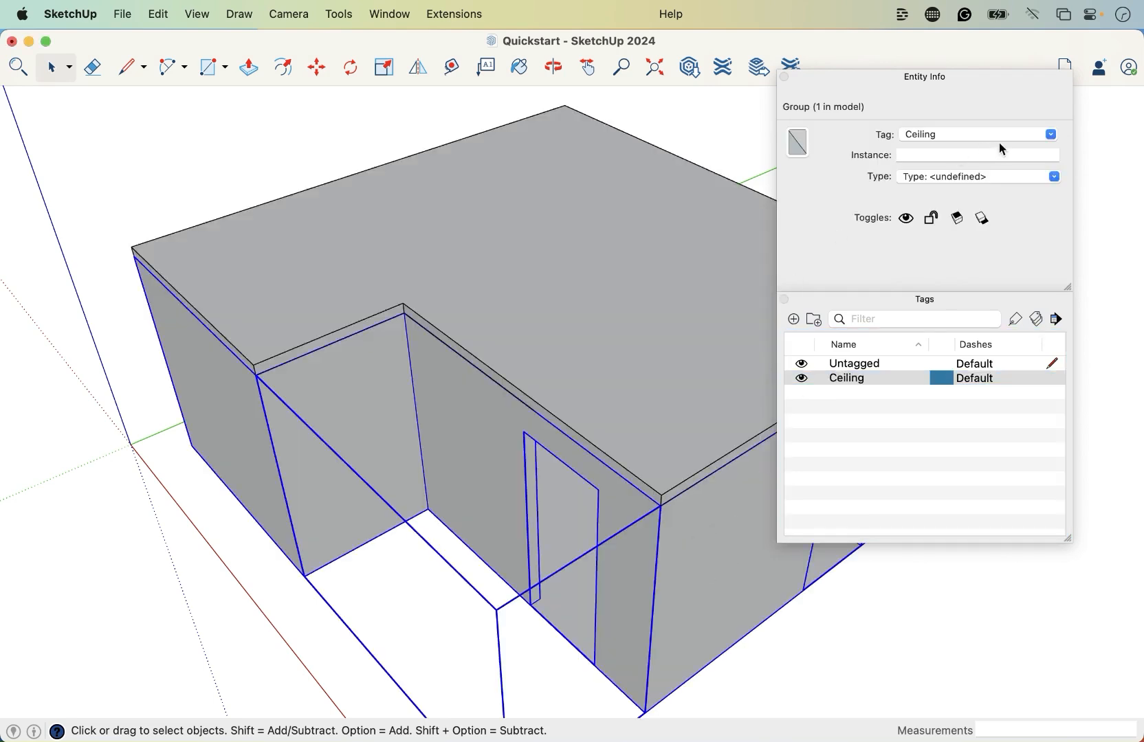
pyautogui.click(1051, 136)
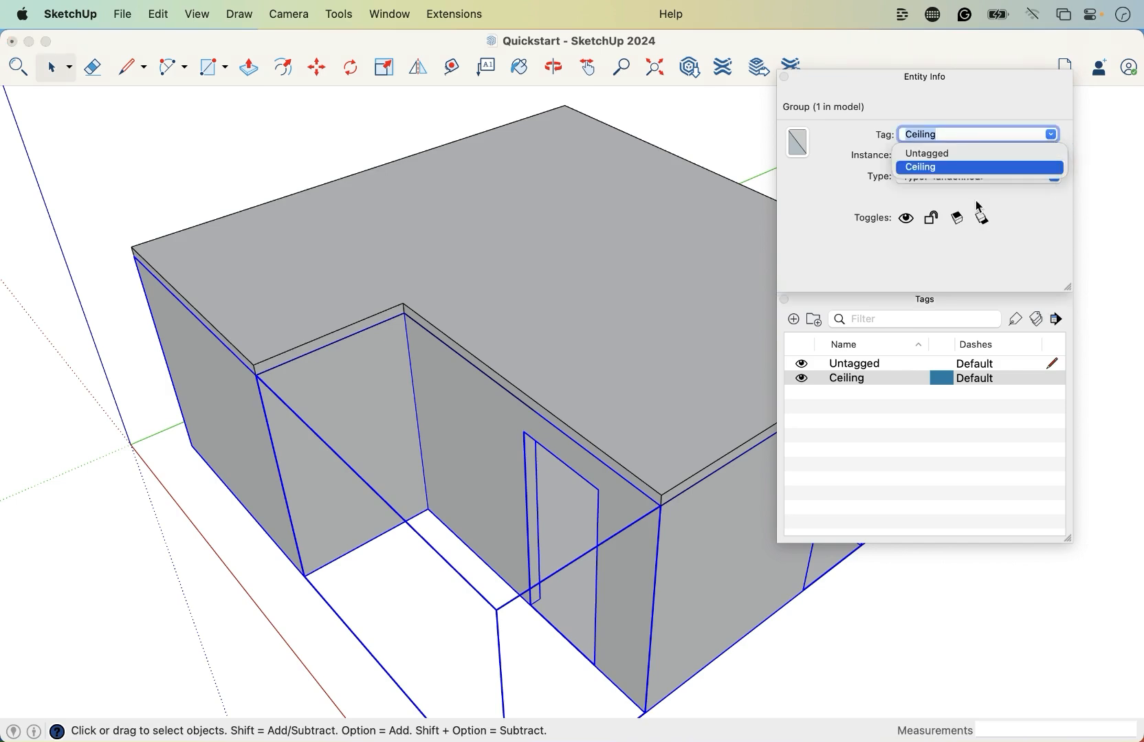
pyautogui.click(934, 153)
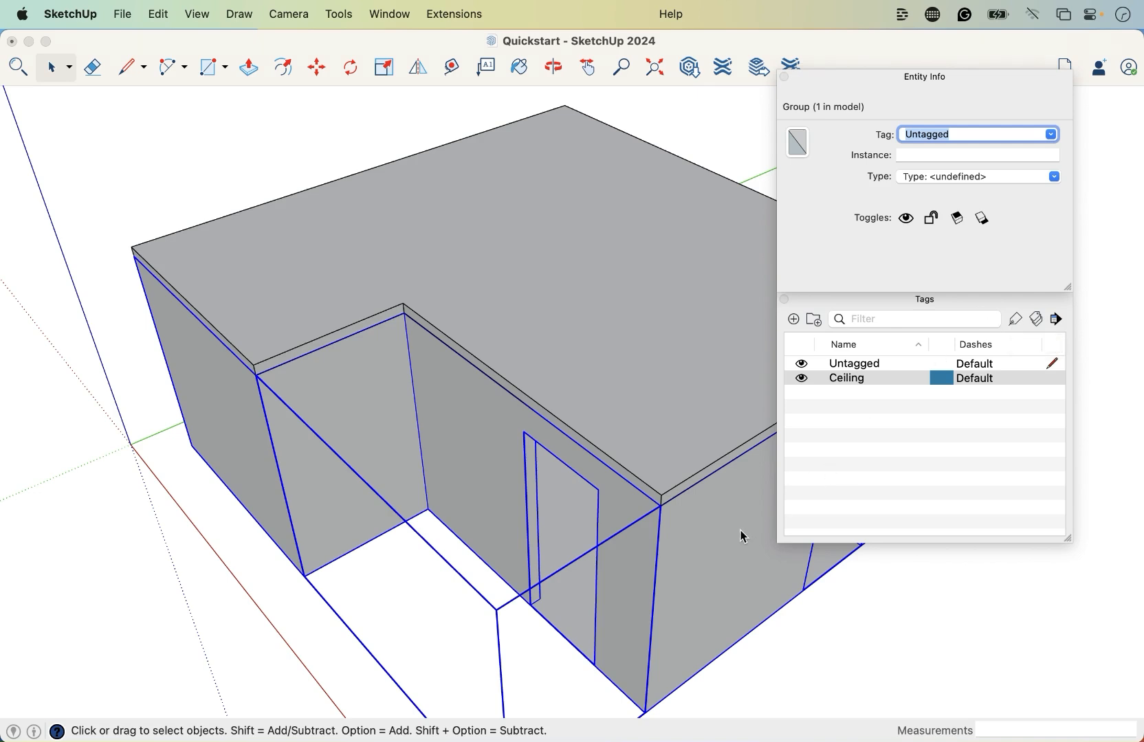
# - Examine the available tag options, and select the roof slab and the walls in turn to check their assigned tags
pyautogui.click(1052, 136)
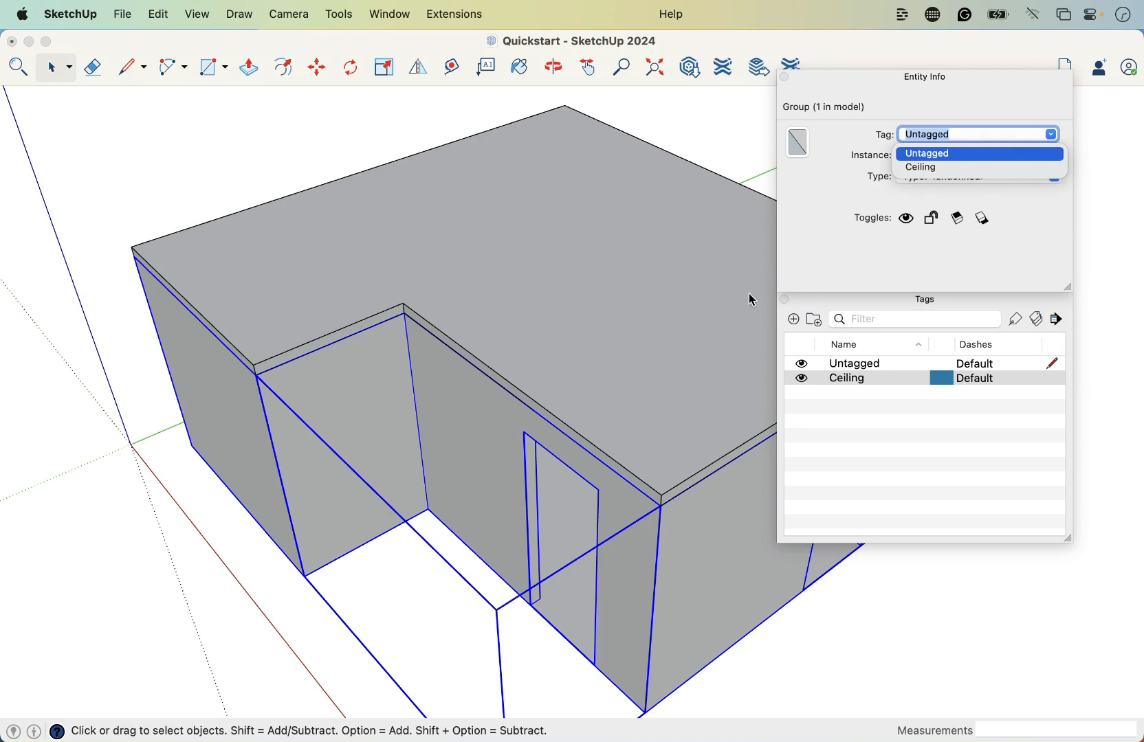
pyautogui.click(687, 436)
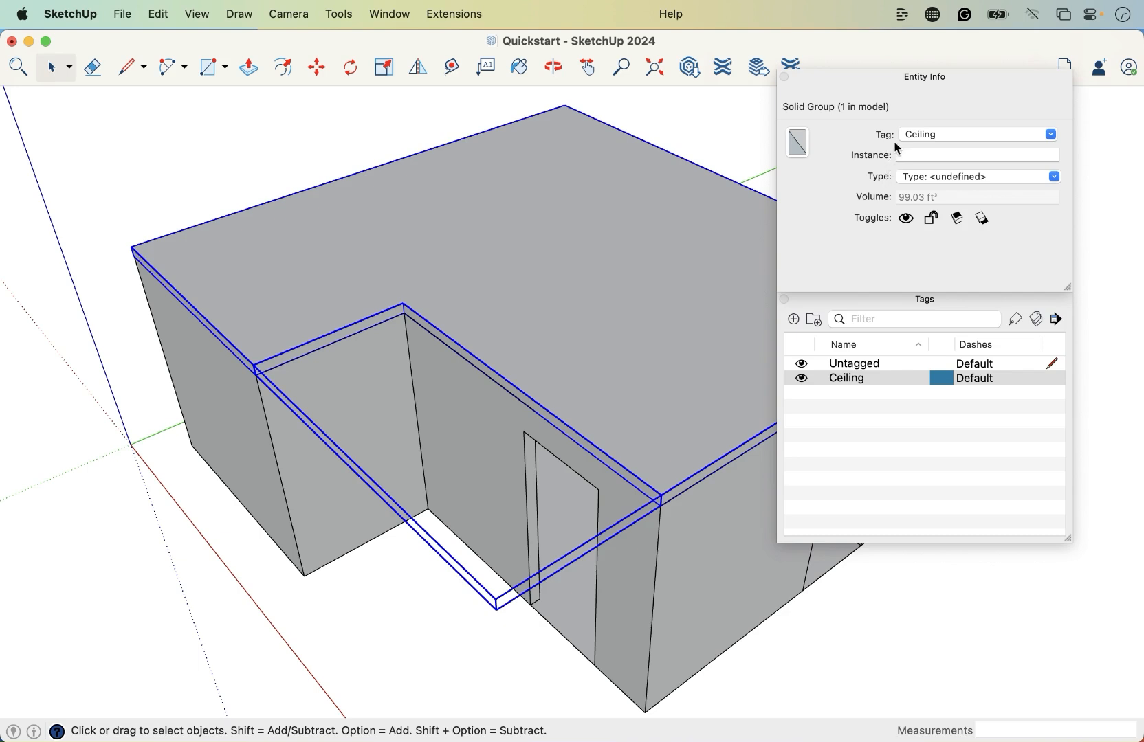
pyautogui.click(717, 529)
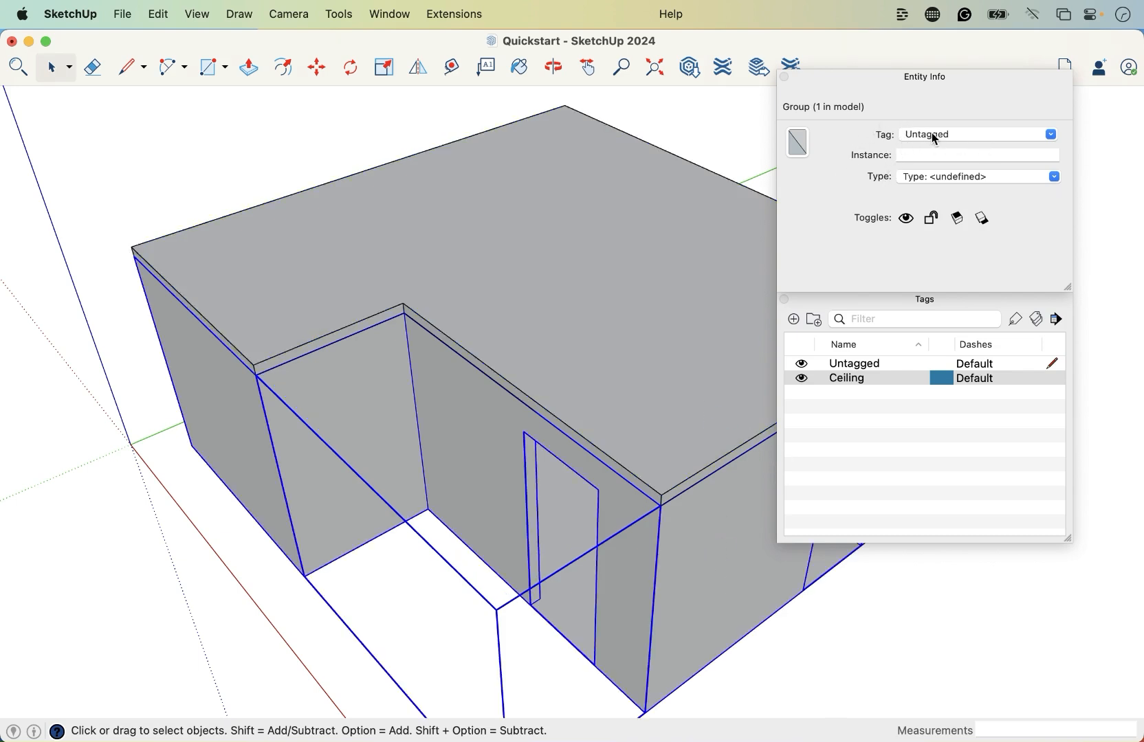
# - Clear the selection and hide the Ceiling tag to look into the room without its roof slab
pyautogui.click(732, 132)
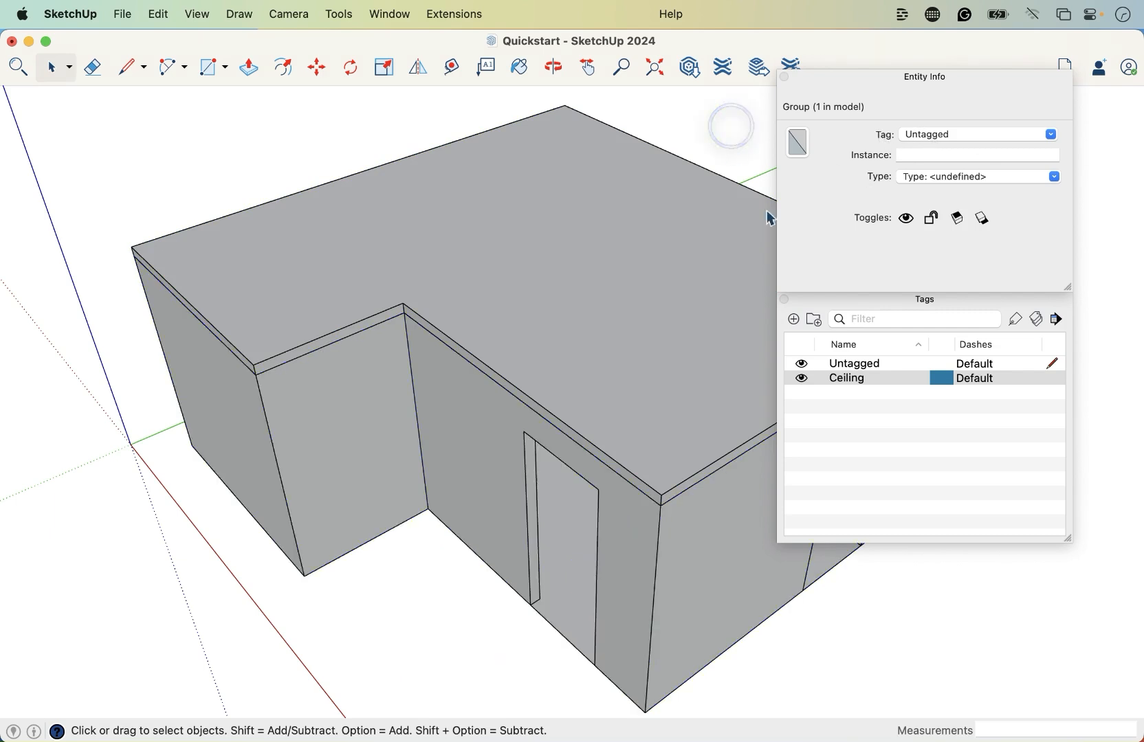
pyautogui.click(801, 378)
pyautogui.scroll(-4, 530, 394)
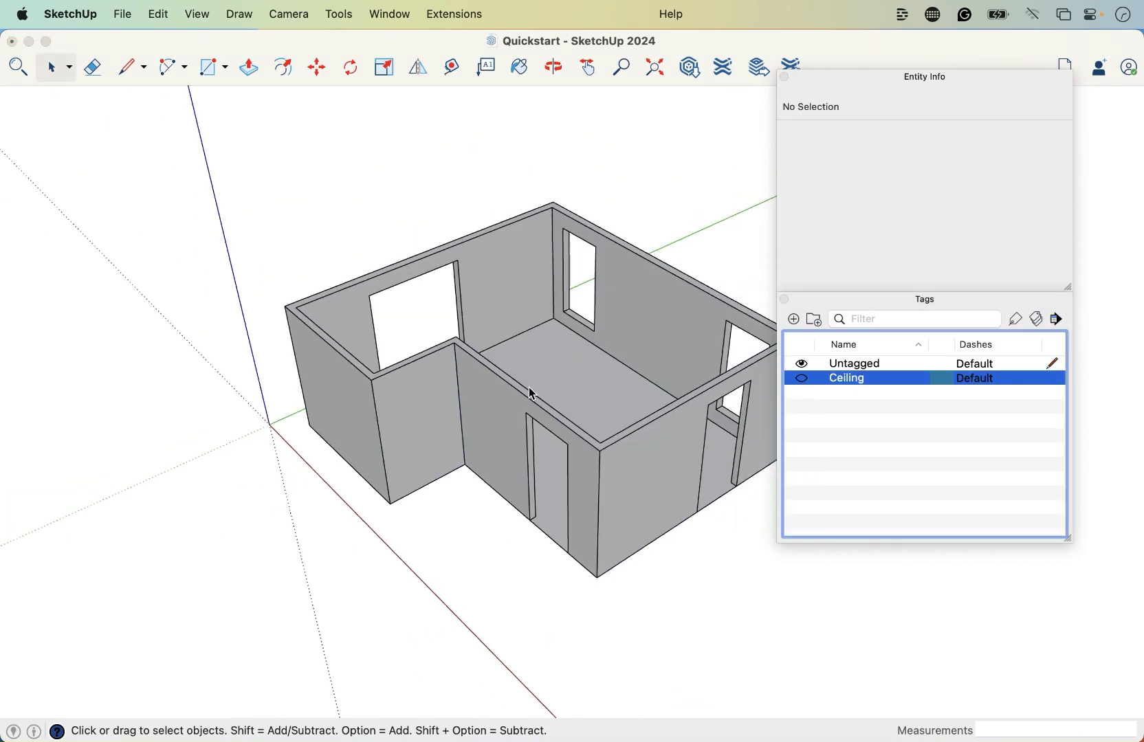
# - Close the Tags and Entity Info windows to clear the modelling area around the room
pyautogui.scroll(5, 696, 334)
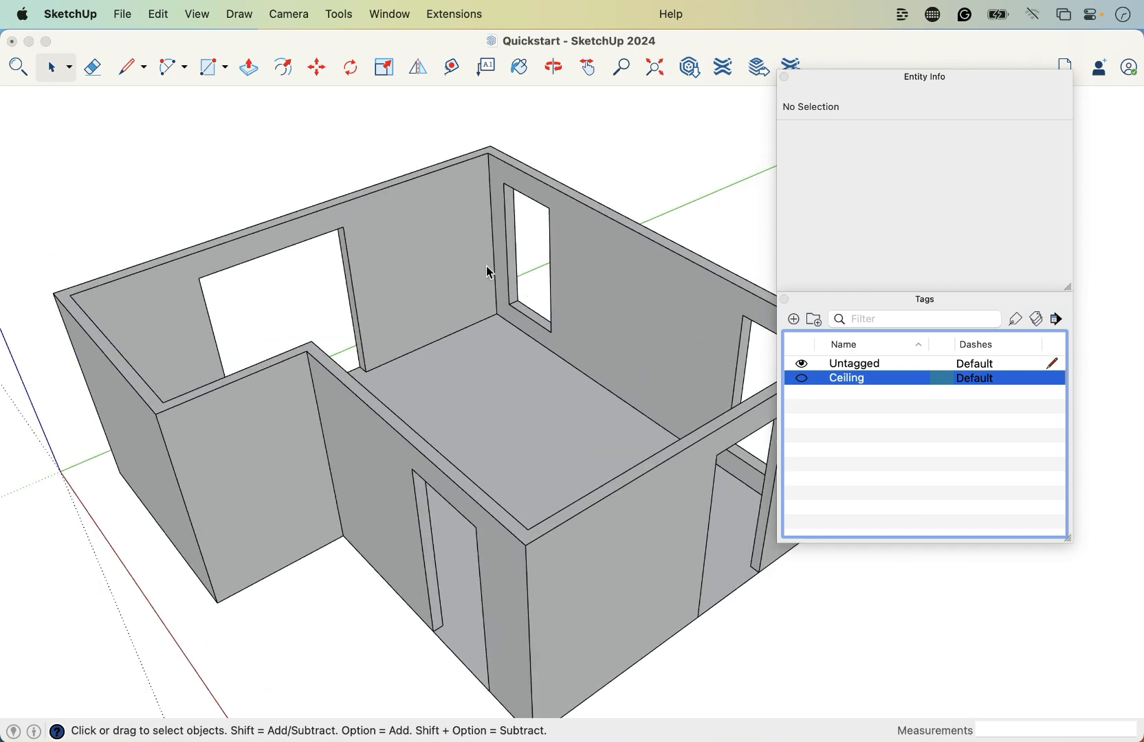
pyautogui.click(785, 300)
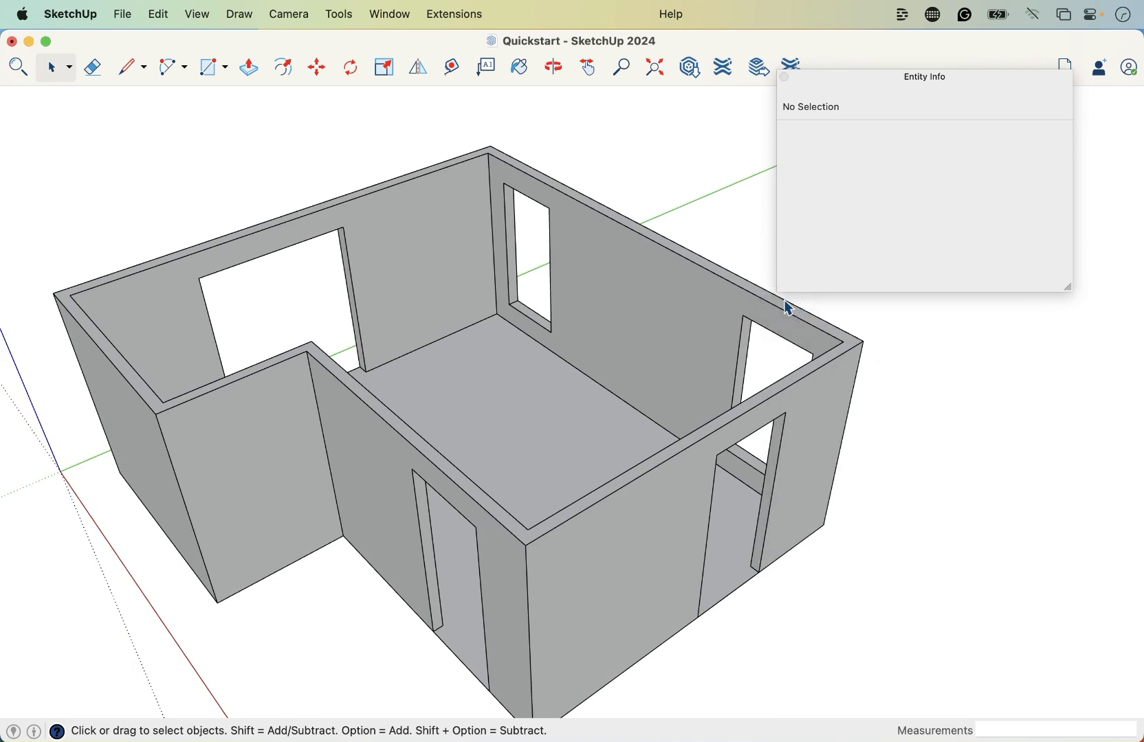
pyautogui.click(784, 77)
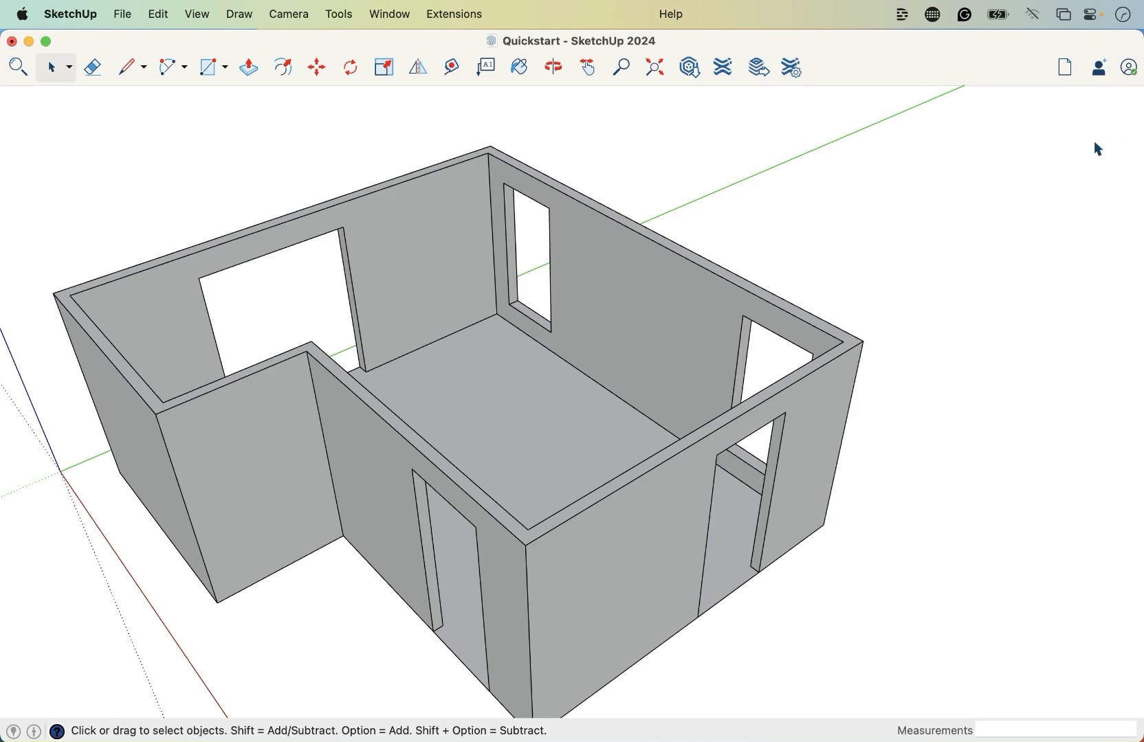
pyautogui.scroll(-1, 1095, 142)
pyautogui.scroll(1, 226, 231)
pyautogui.scroll(1, 227, 231)
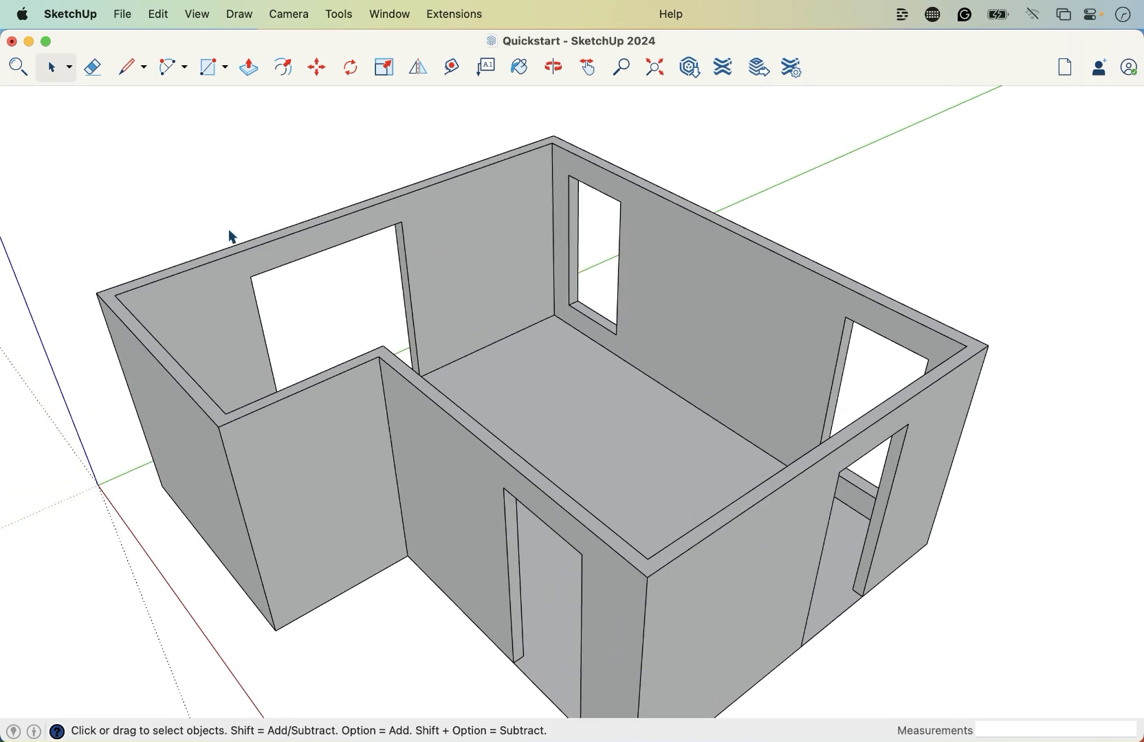
pyautogui.scroll(-1, 543, 235)
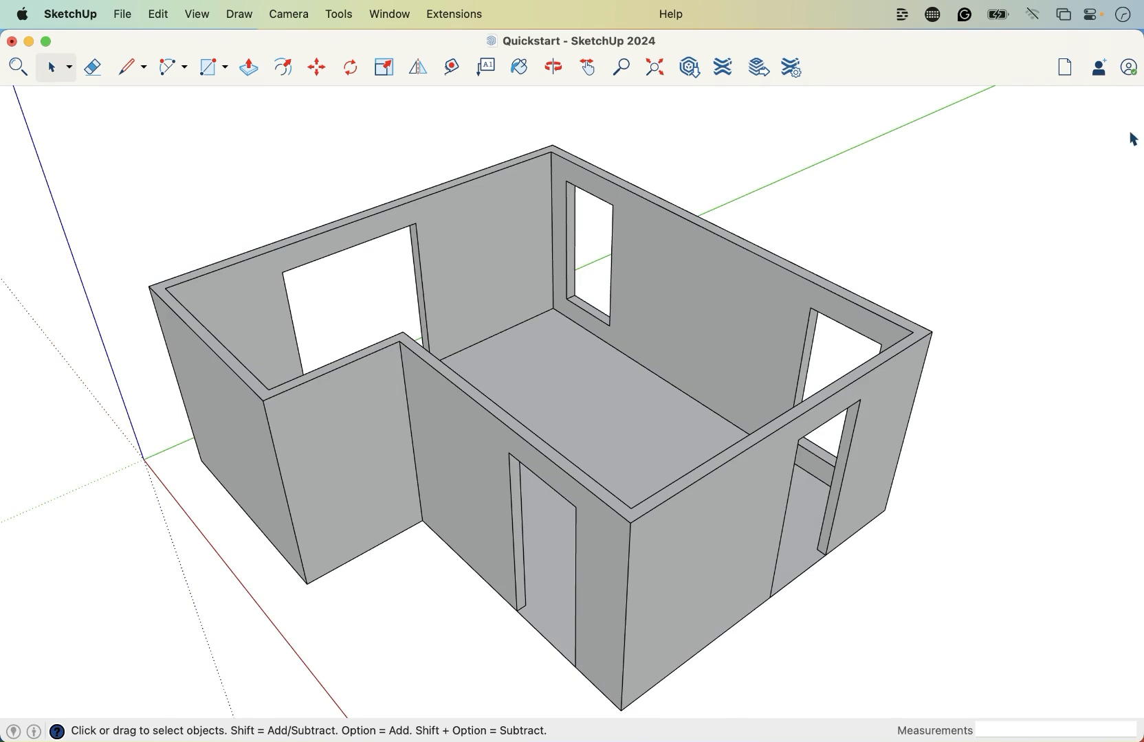
# - Open the Styles window and place it beside the room model
pyautogui.click(388, 19)
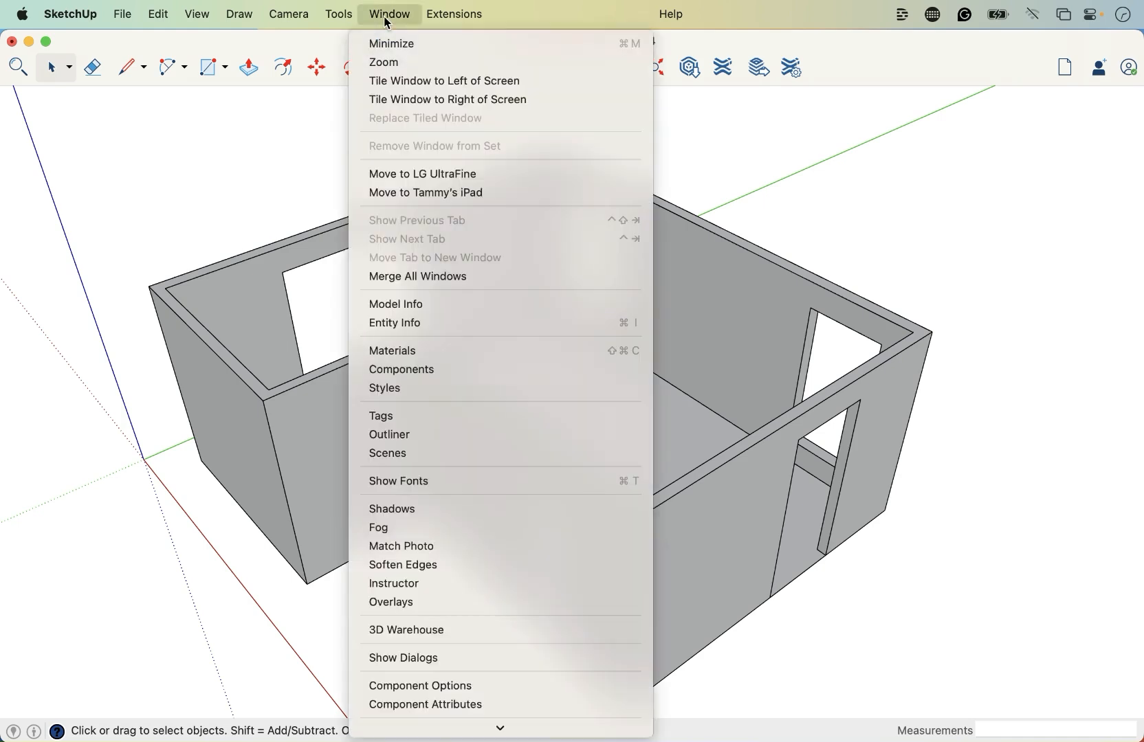
pyautogui.click(436, 390)
pyautogui.moveTo(1012, 120); pyautogui.dragTo(978, 136)
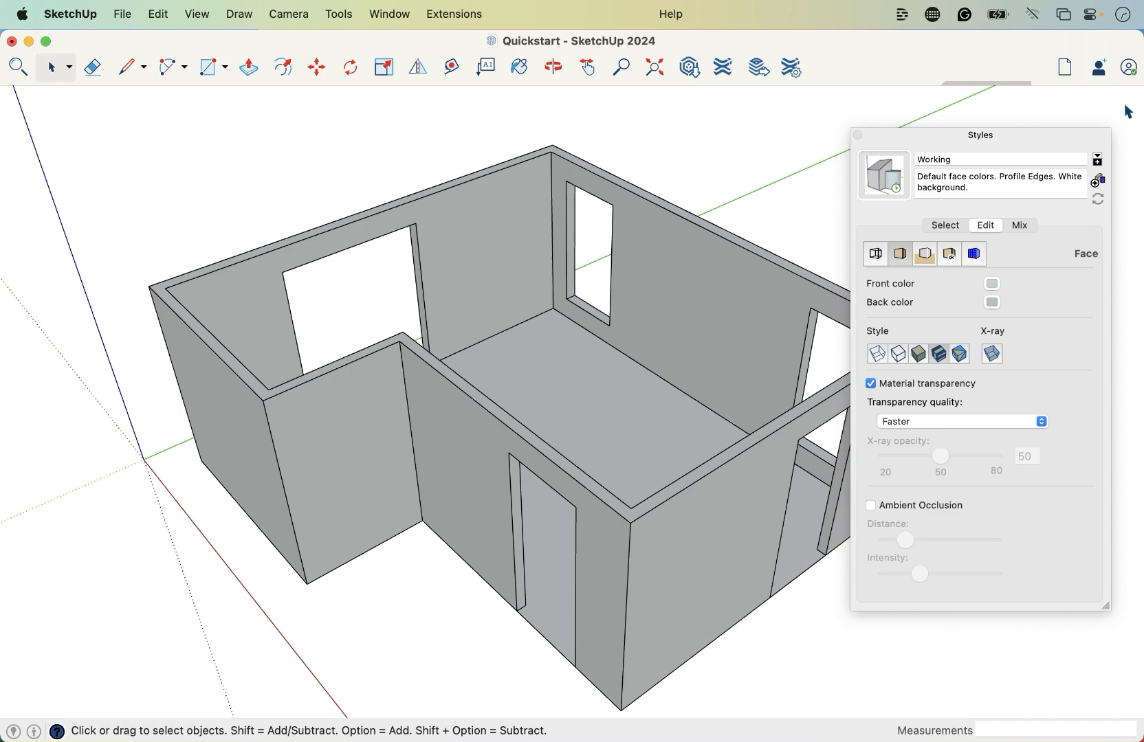
pyautogui.moveTo(1034, 139); pyautogui.dragTo(1036, 152)
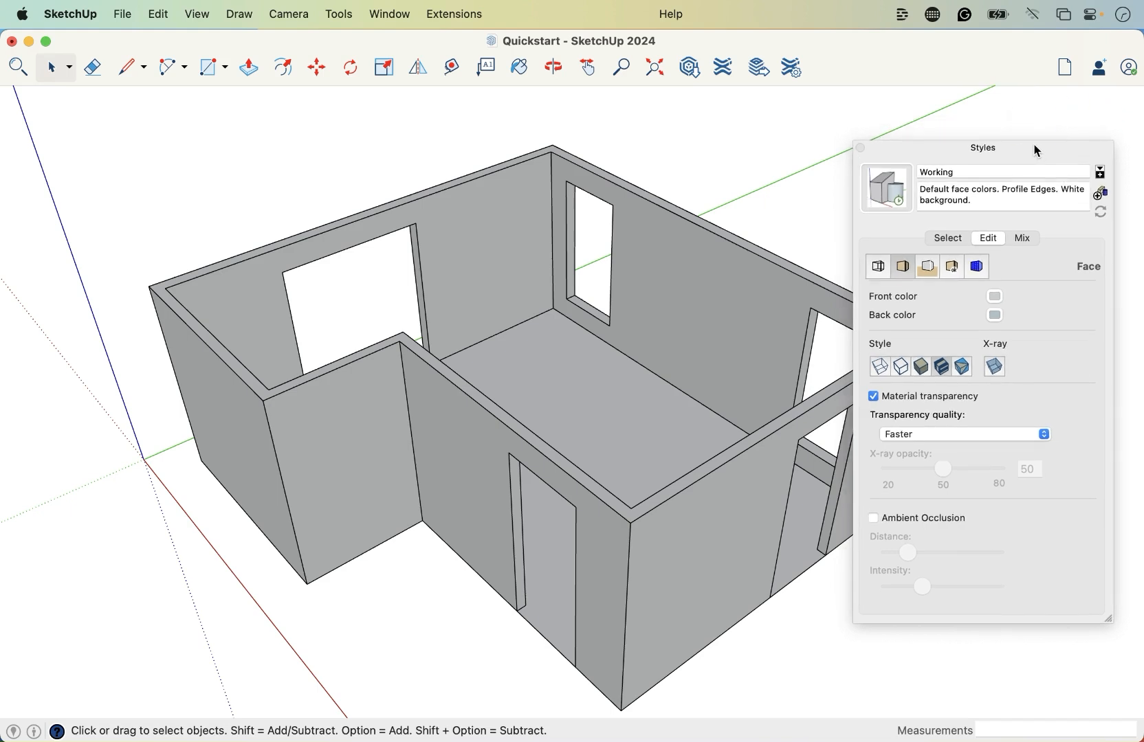
pyautogui.click(403, 16)
pyautogui.click(402, 18)
pyautogui.scroll(2, 667, 326)
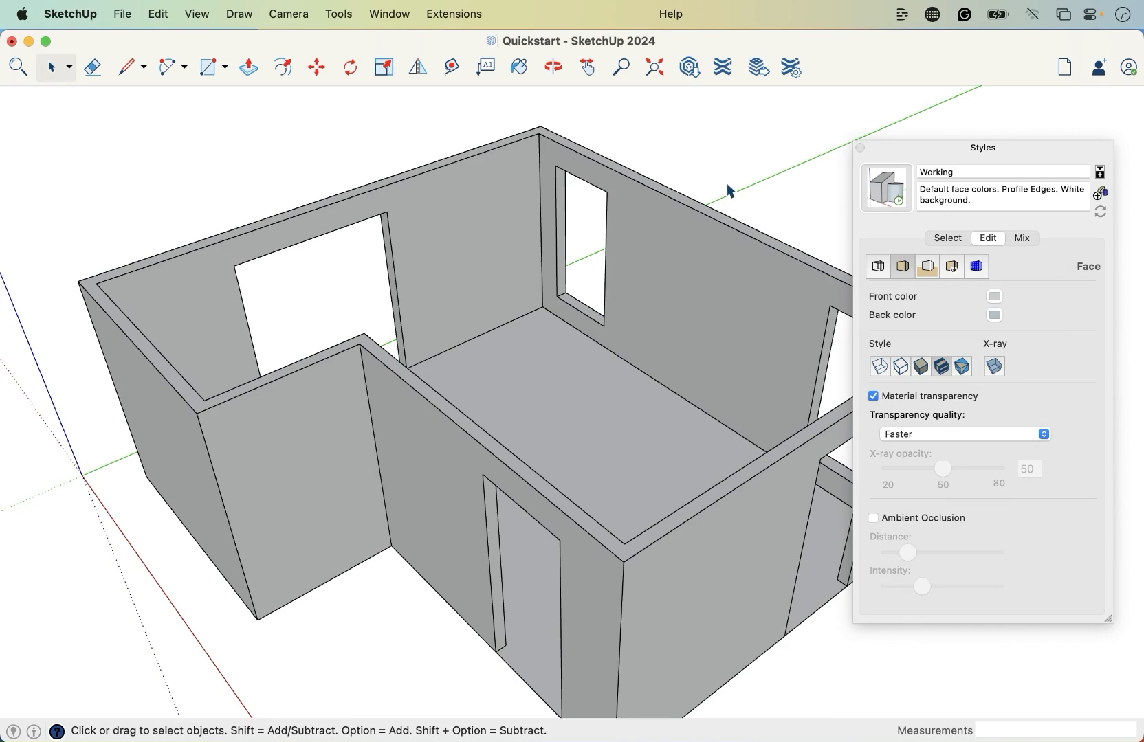
pyautogui.scroll(-1, 506, 555)
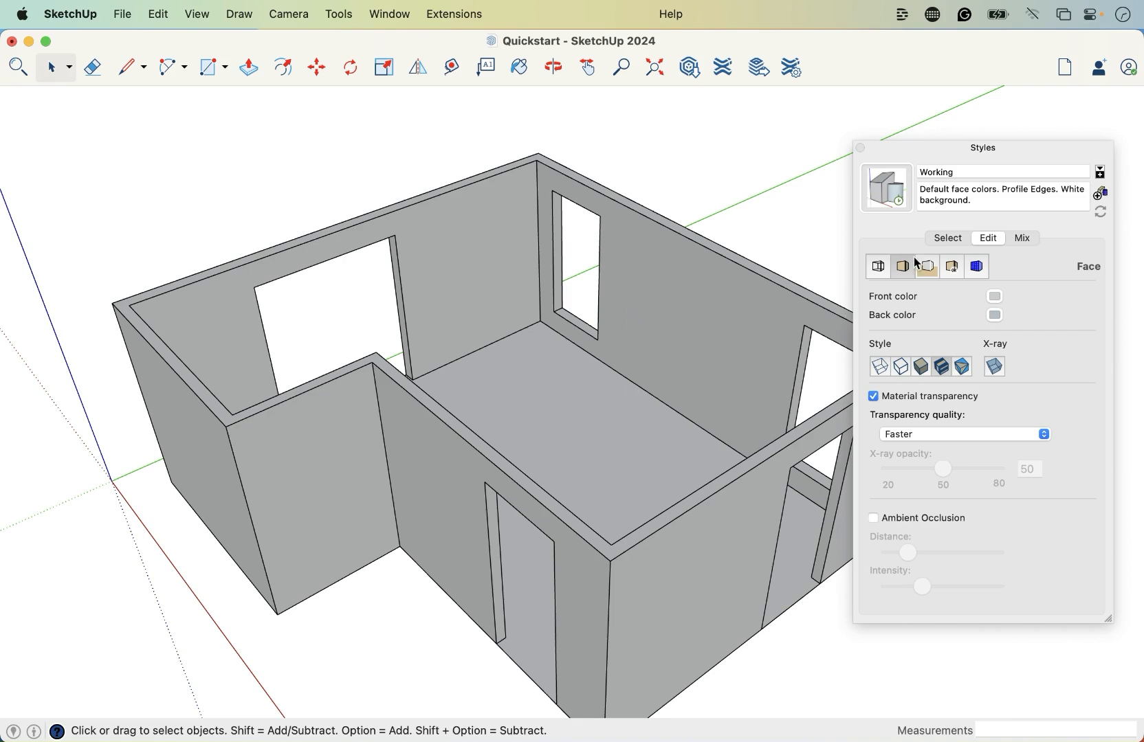
# - Apply the Construction Documentation Style from the In Model styles to the room
pyautogui.click(949, 239)
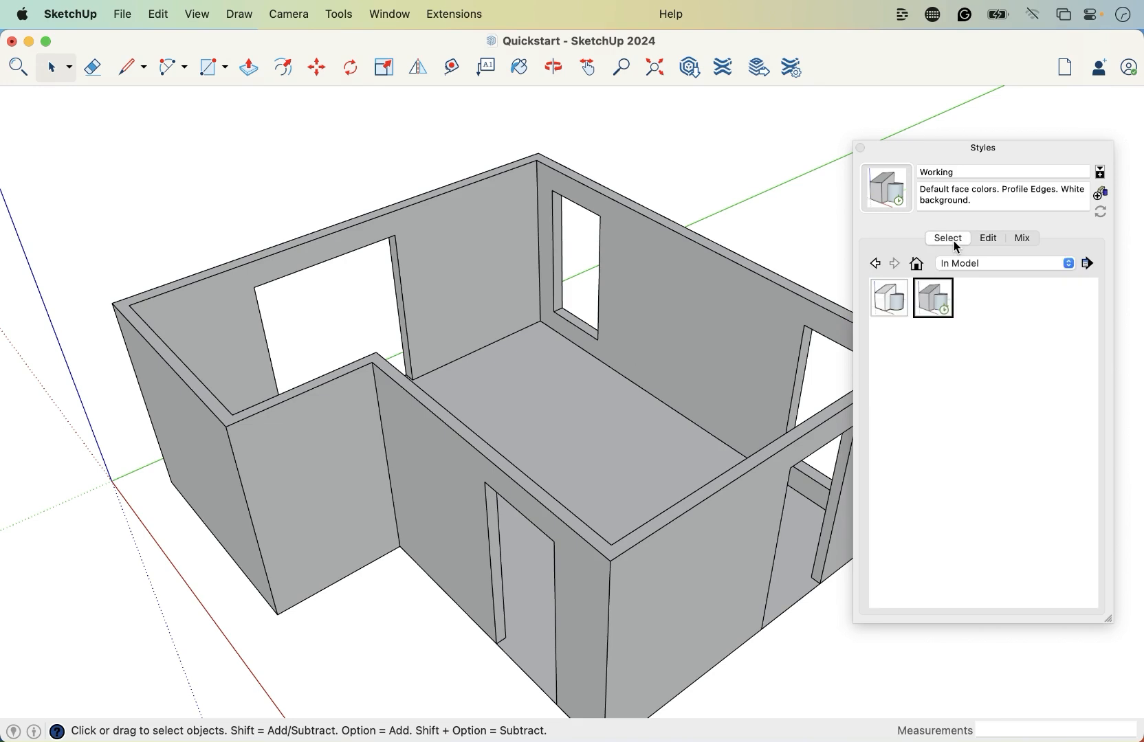
pyautogui.click(895, 308)
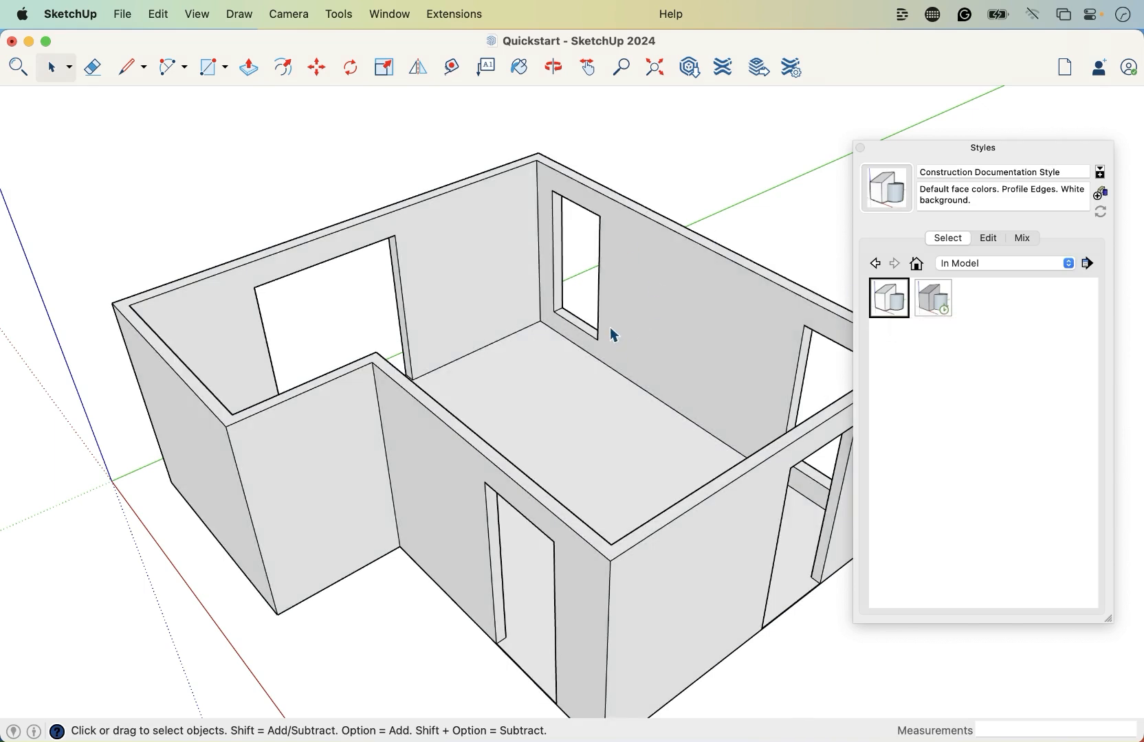
pyautogui.scroll(-2, 610, 332)
pyautogui.scroll(1, 706, 251)
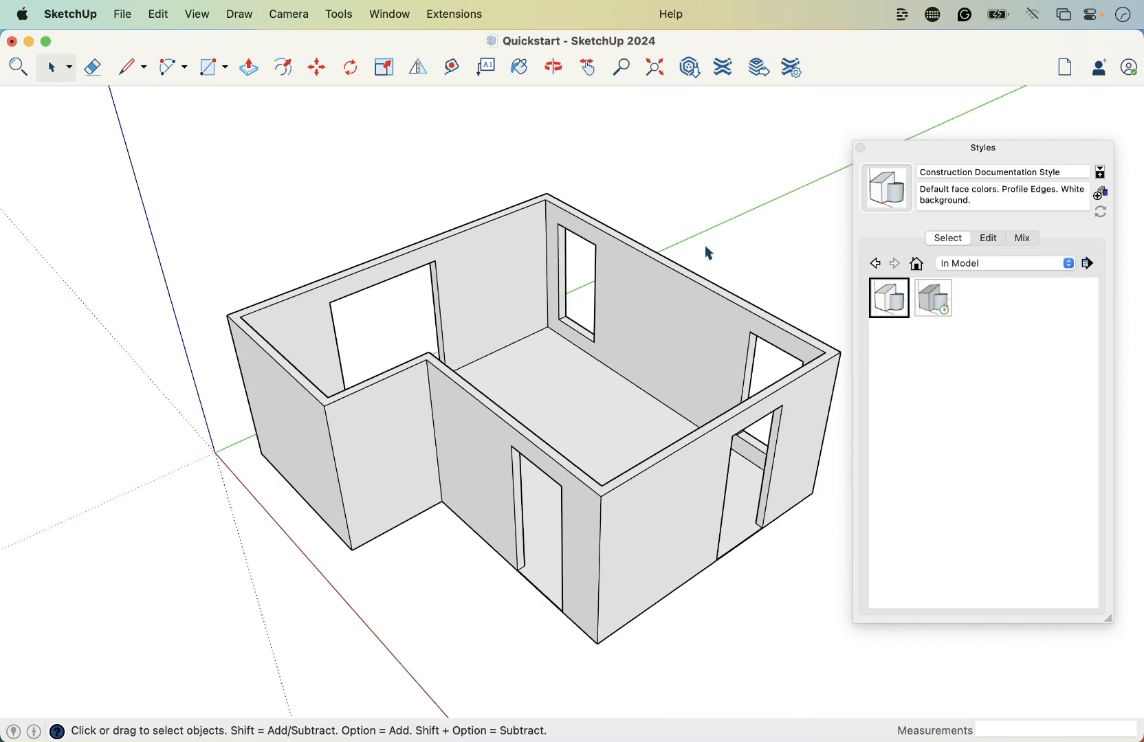
pyautogui.scroll(3, 532, 497)
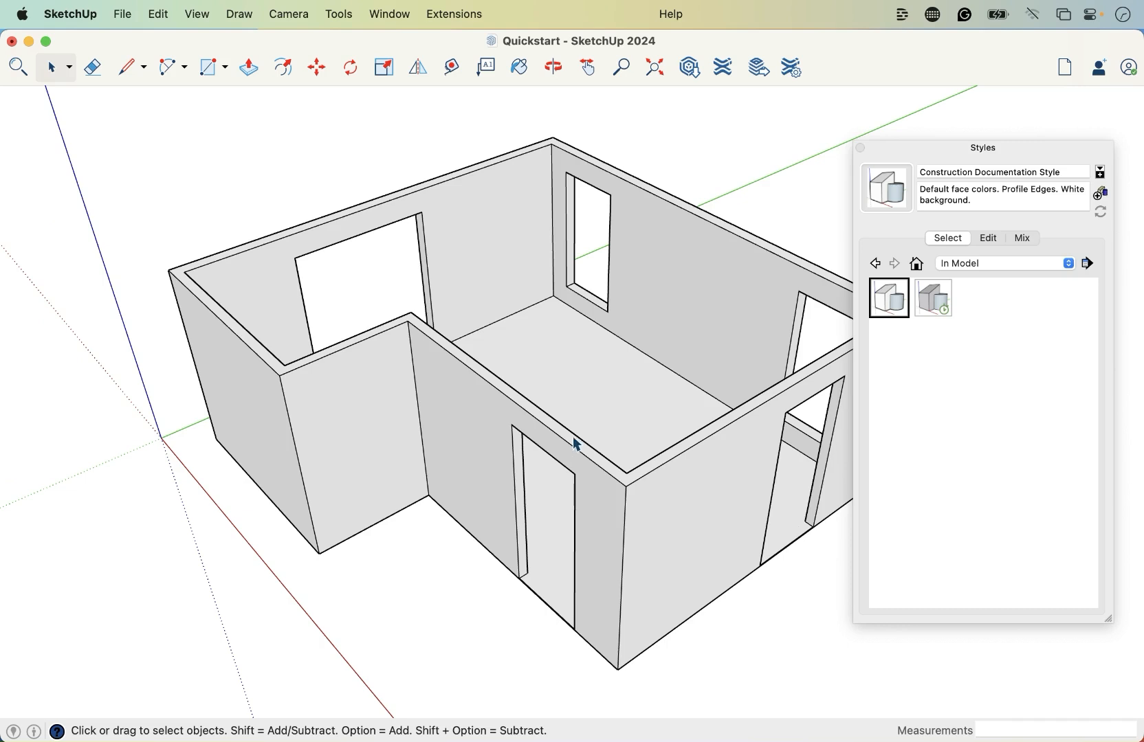
pyautogui.scroll(1, 685, 374)
pyautogui.scroll(-1, 405, 339)
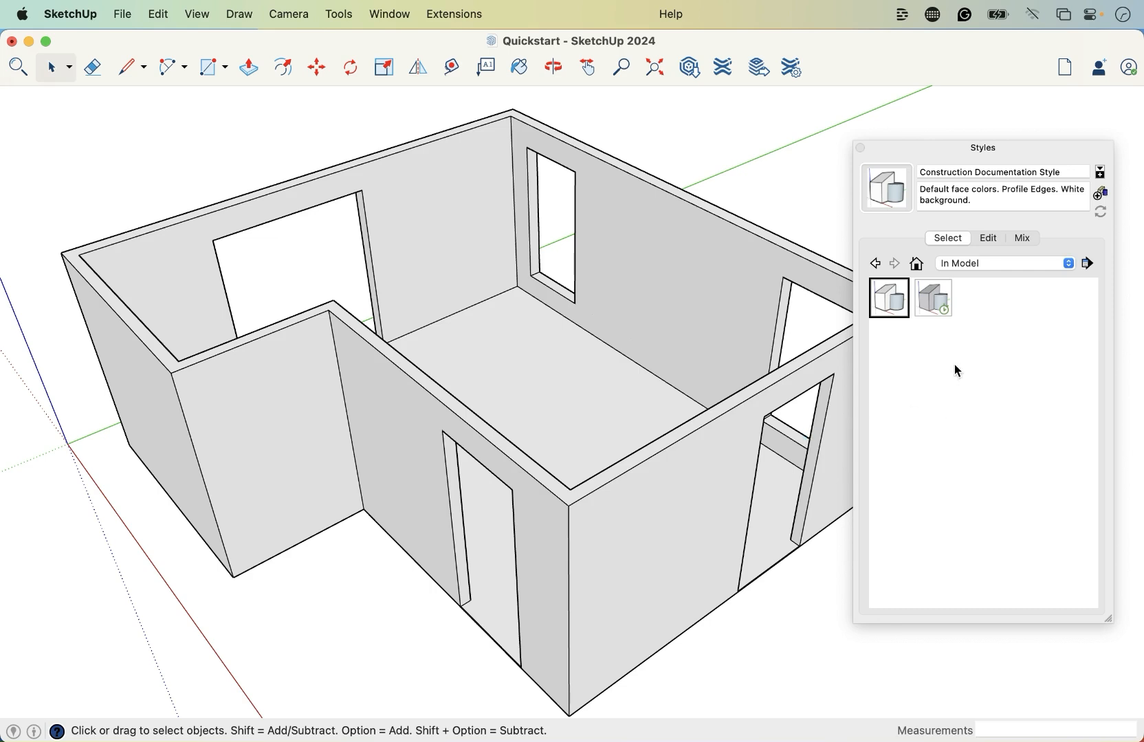
# - Set the Profiles edge width of the Construction Documentation Style to 1 and update the style with the change
pyautogui.click(987, 240)
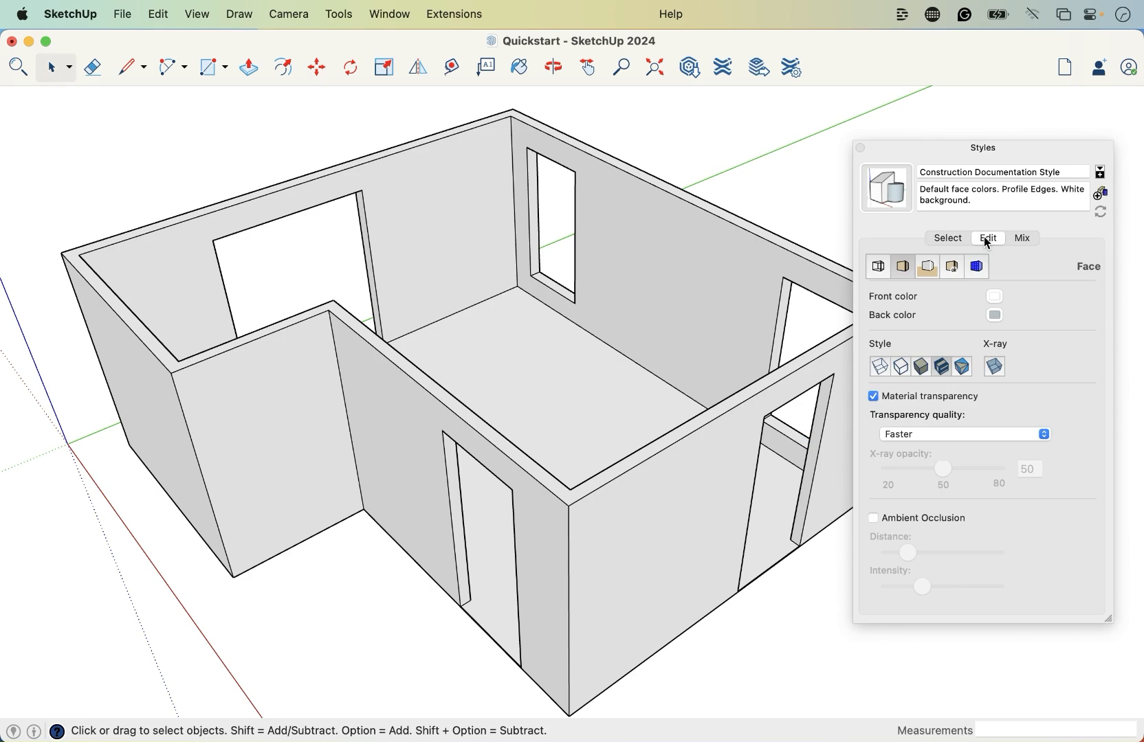
pyautogui.click(879, 269)
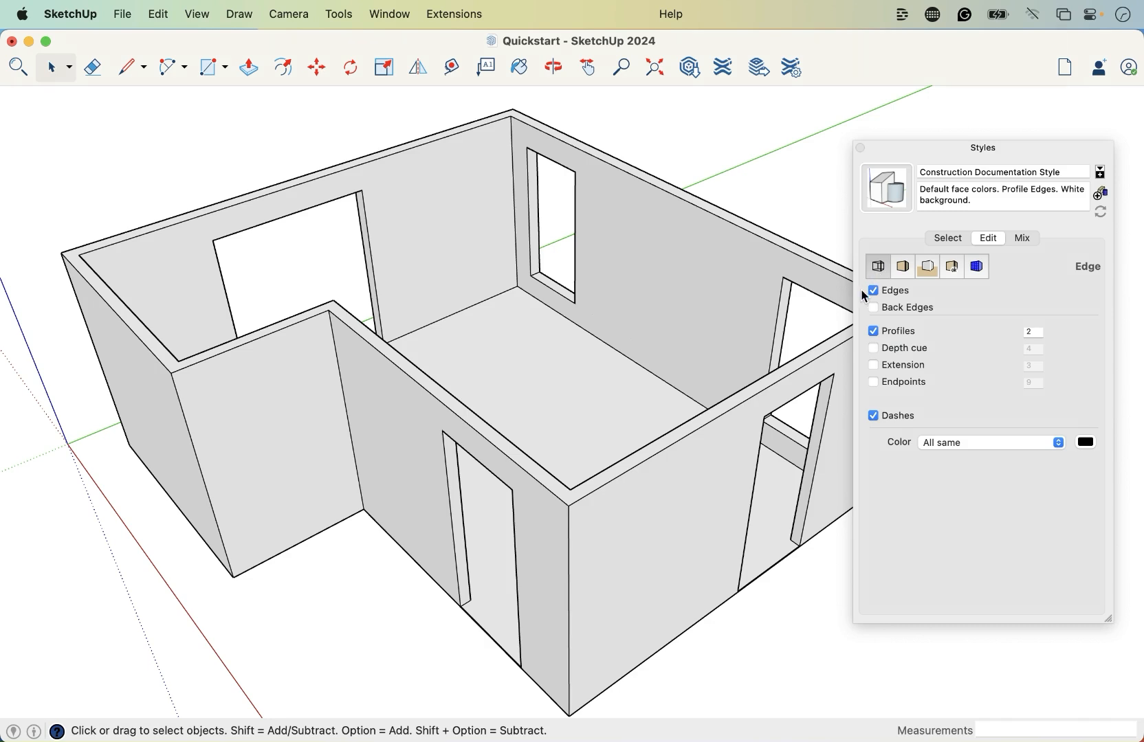
pyautogui.click(873, 332)
pyautogui.click(874, 333)
pyautogui.click(1031, 332)
pyautogui.write('1')
pyautogui.press('Return')
pyautogui.doubleClick(1040, 332)
pyautogui.write('2')
pyautogui.press('Return')
pyautogui.write('1')
pyautogui.press('Return')
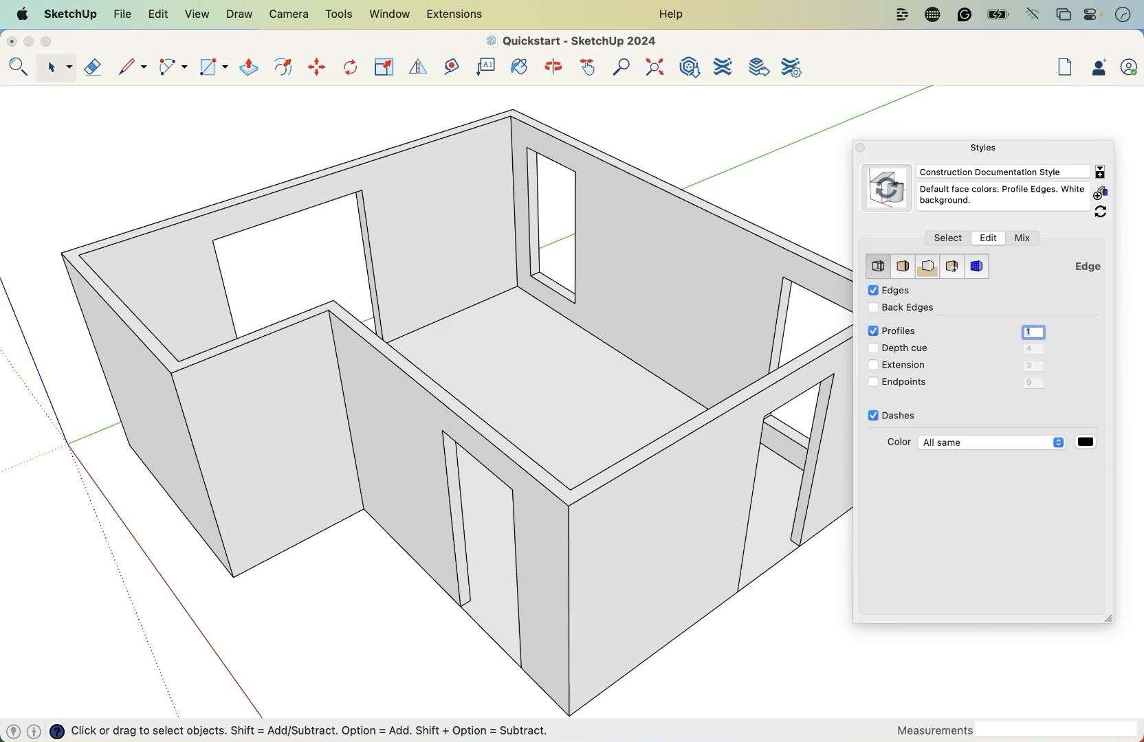
pyautogui.click(887, 196)
# - Switch to the Working style and back to the Construction Documentation Style to compare them, and reopen its edge settings
pyautogui.click(948, 238)
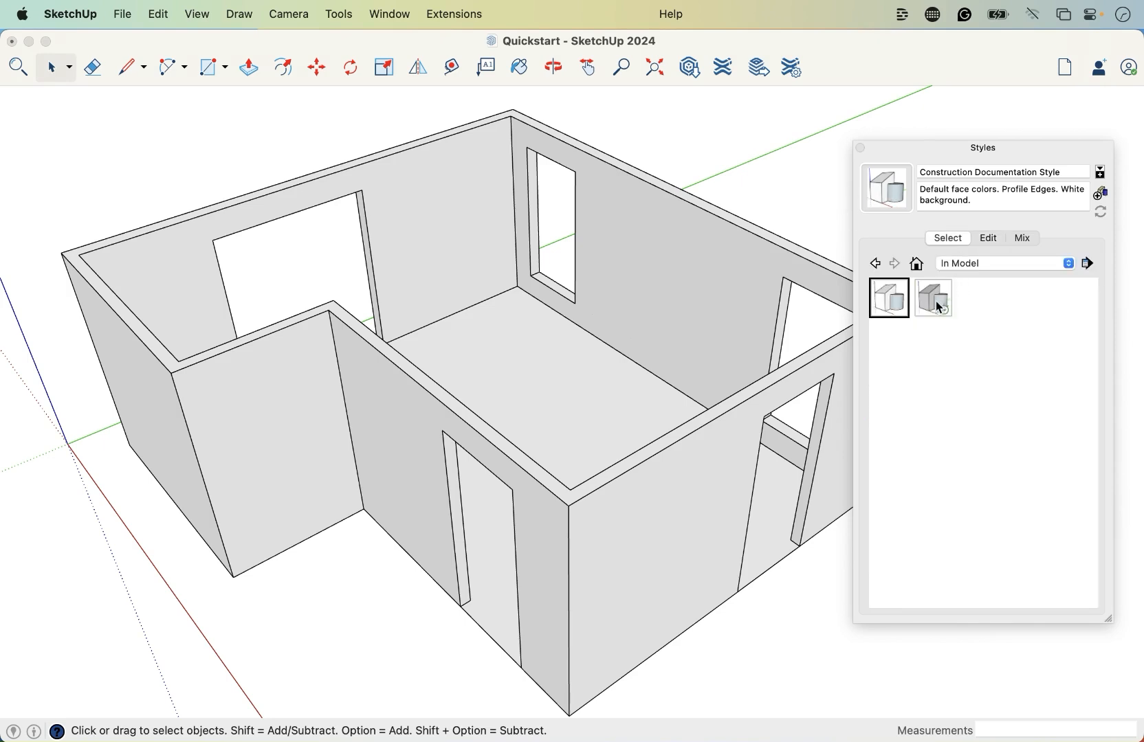
pyautogui.click(937, 310)
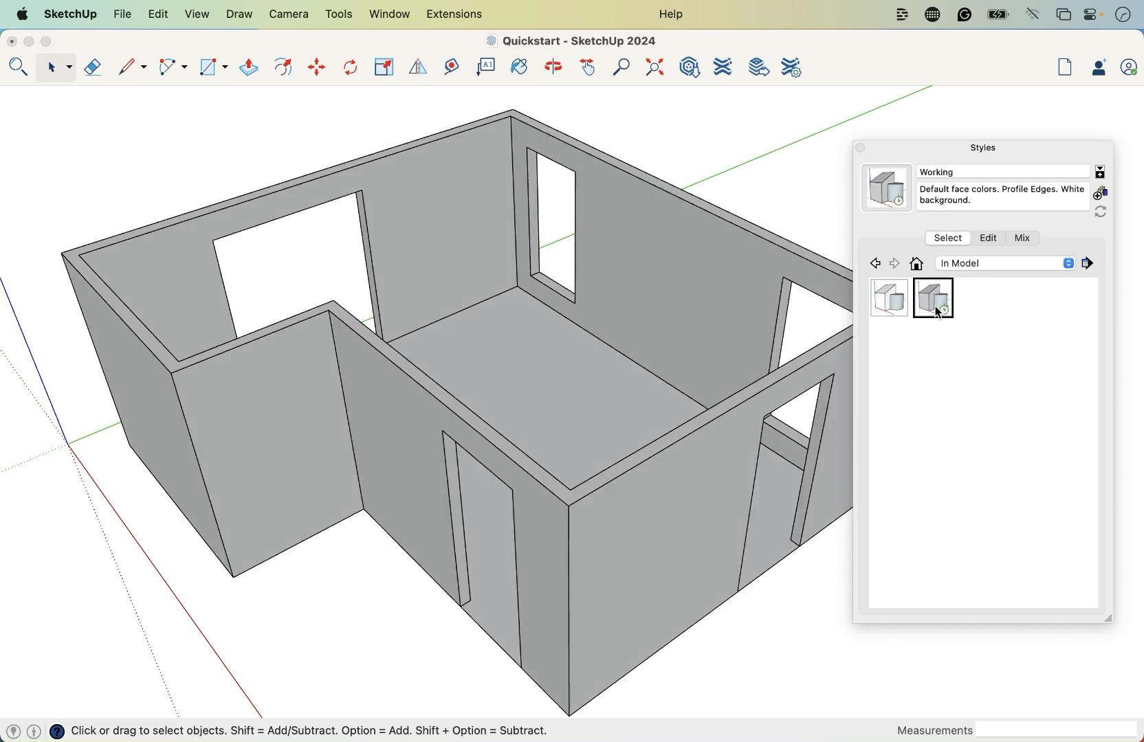
pyautogui.click(896, 310)
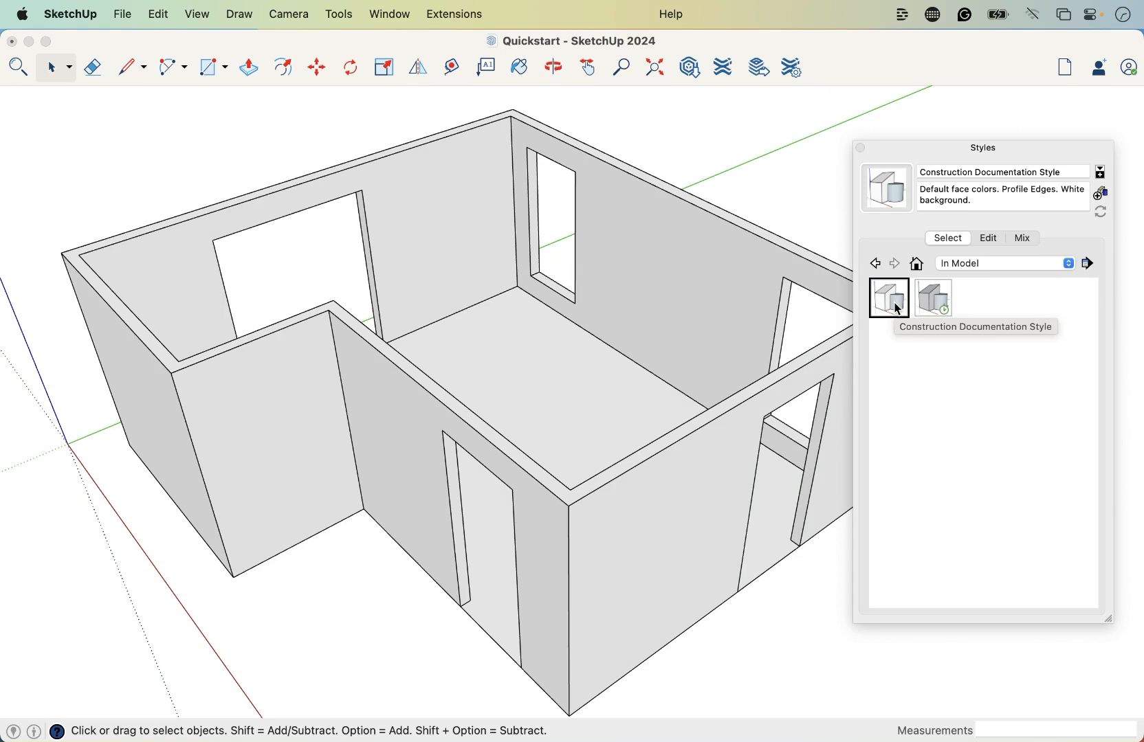
pyautogui.click(988, 238)
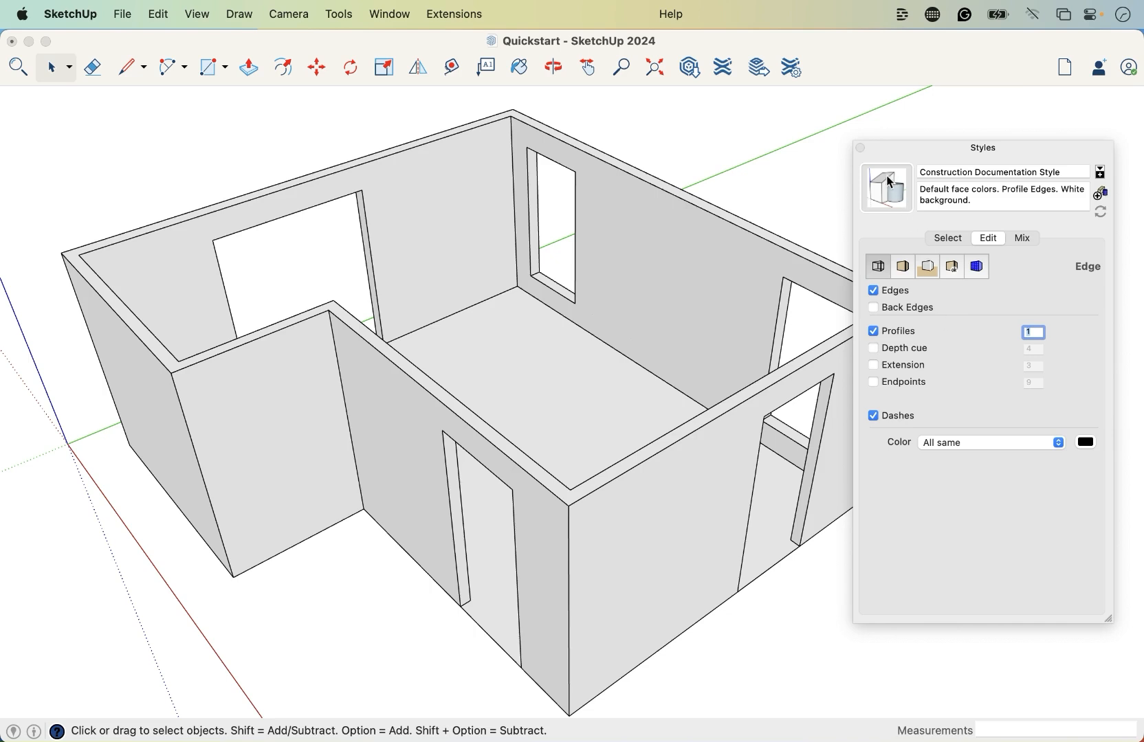
# - Collapse the Styles window to its title bar so the whole room can be inspected
pyautogui.click(815, 194)
pyautogui.doubleClick(904, 149)
pyautogui.scroll(-2, 881, 242)
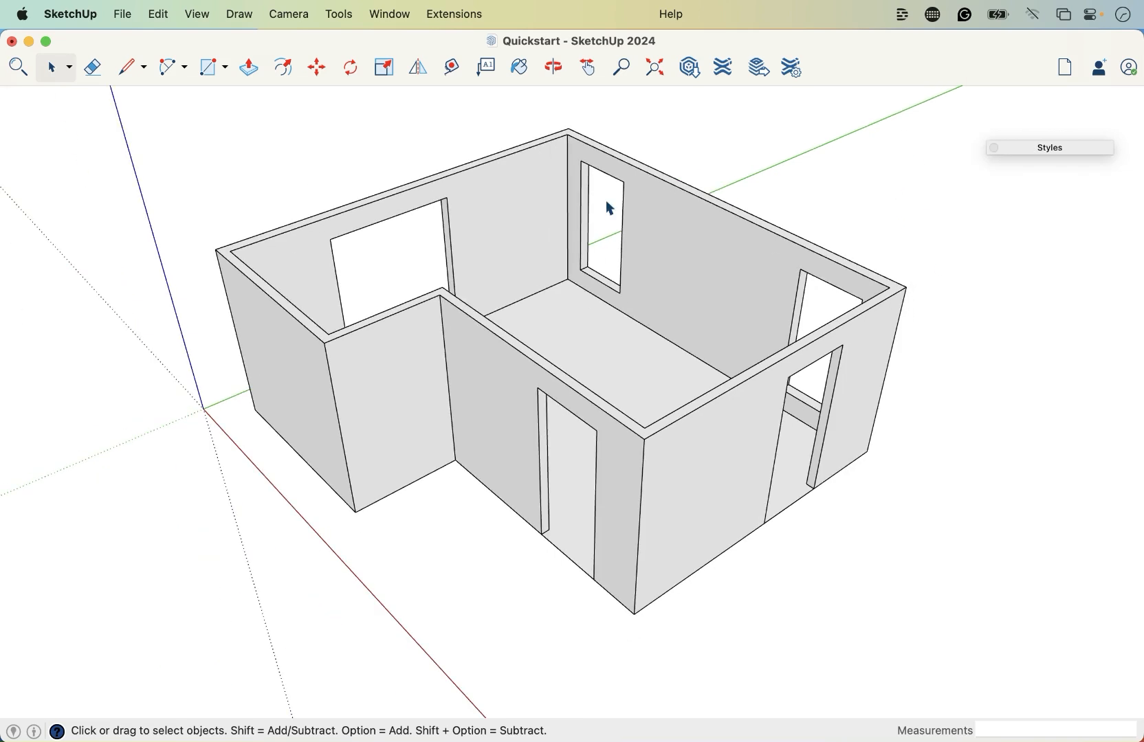
pyautogui.scroll(1, 609, 208)
pyautogui.moveTo(577, 317); pyautogui.dragTo(596, 342, button='middle')
pyautogui.scroll(3, 595, 347)
pyautogui.moveTo(596, 347); pyautogui.dragTo(586, 286, button='middle')
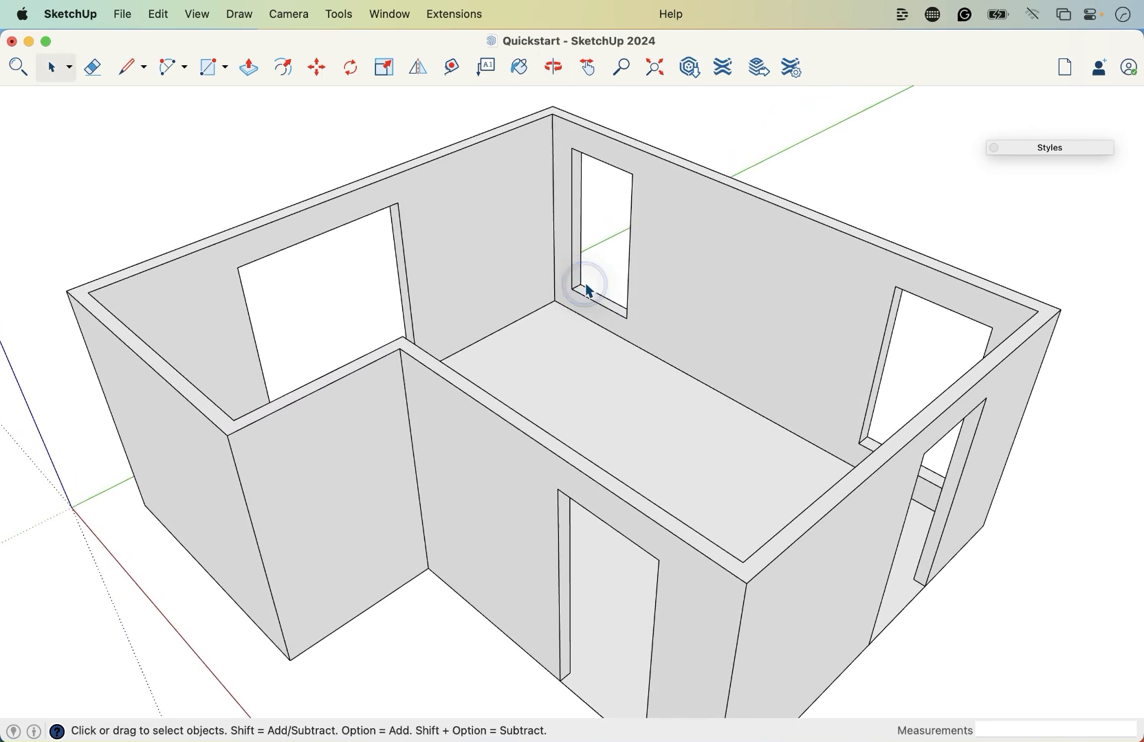
pyautogui.scroll(-2, 589, 292)
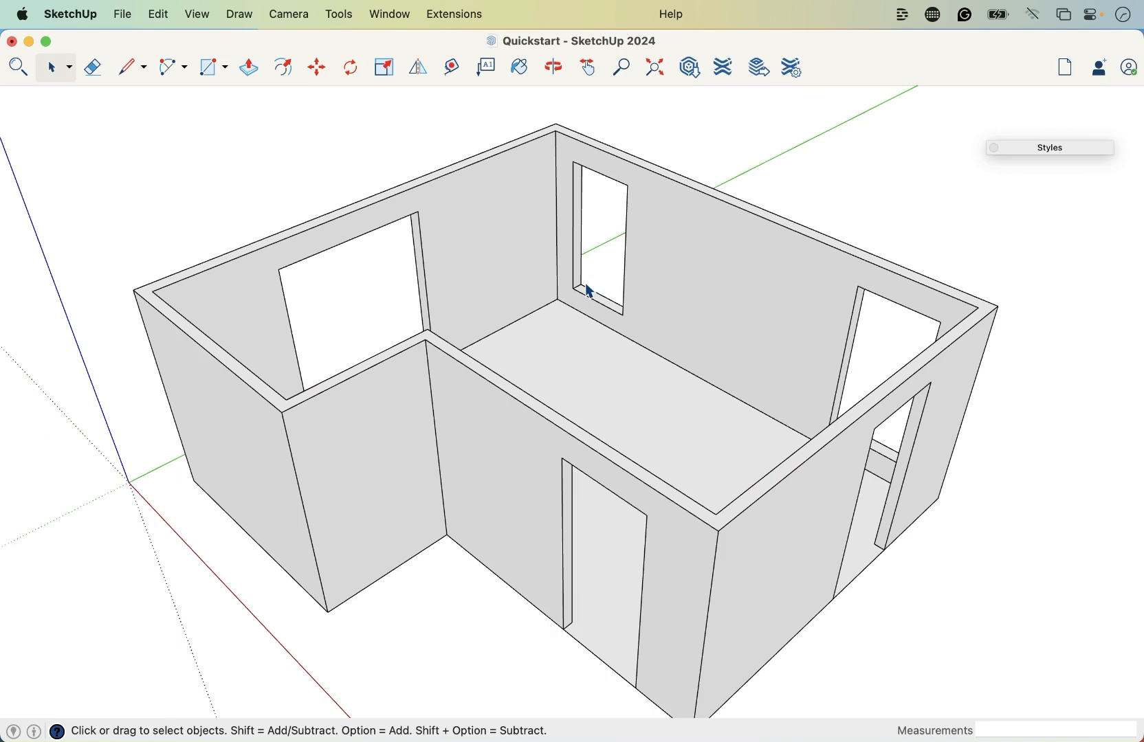
pyautogui.moveTo(528, 325); pyautogui.dragTo(557, 375, button='middle')
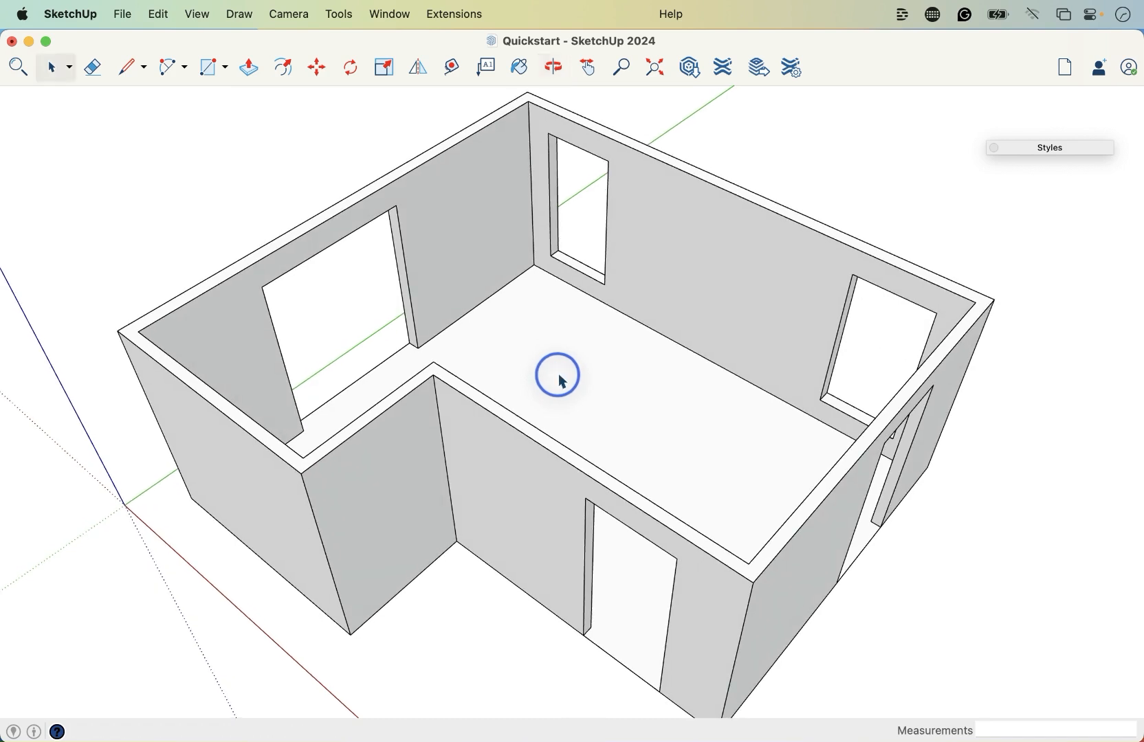